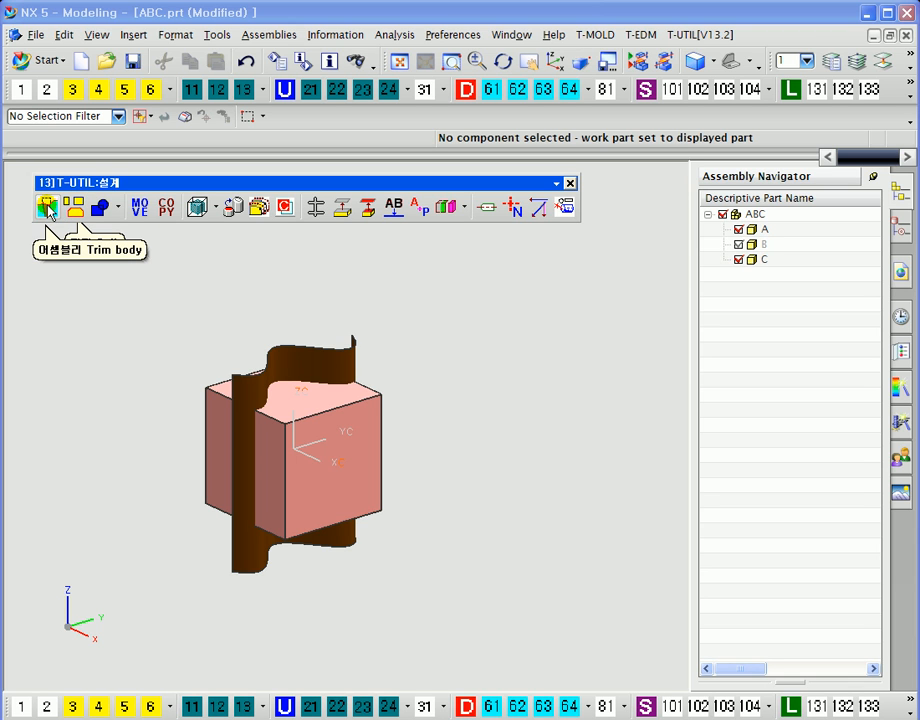
left_click(50, 207)
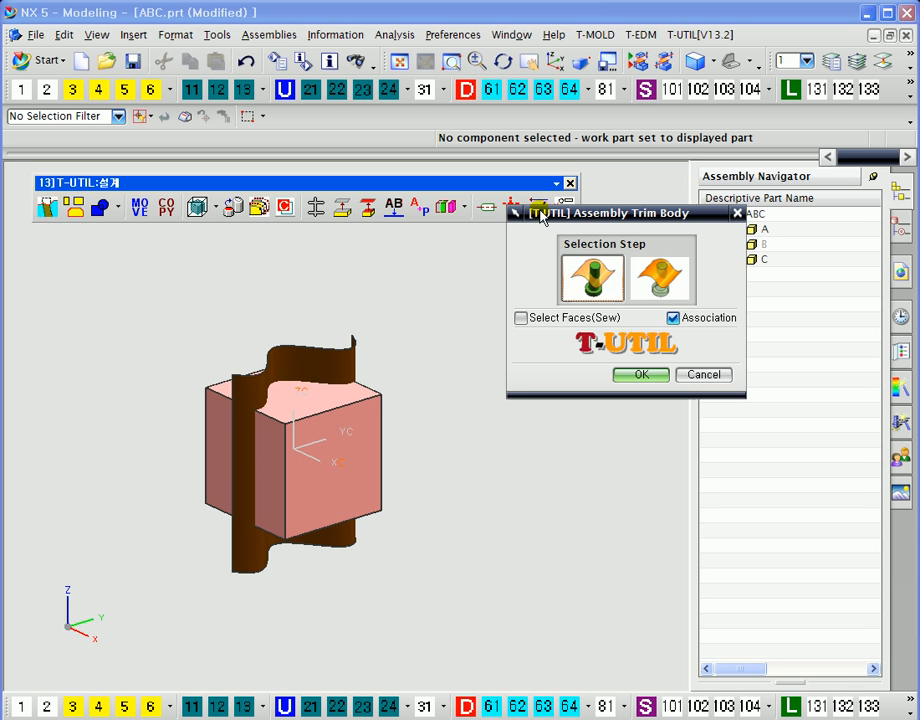
left_click_drag(528, 208, 455, 198)
left_click(600, 360)
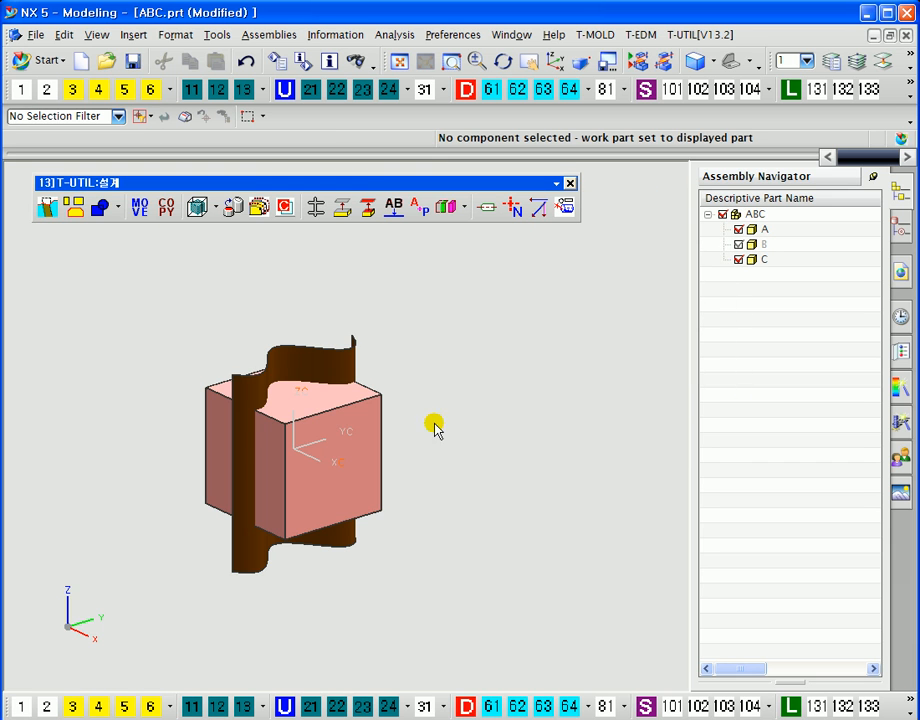
left_click(366, 435)
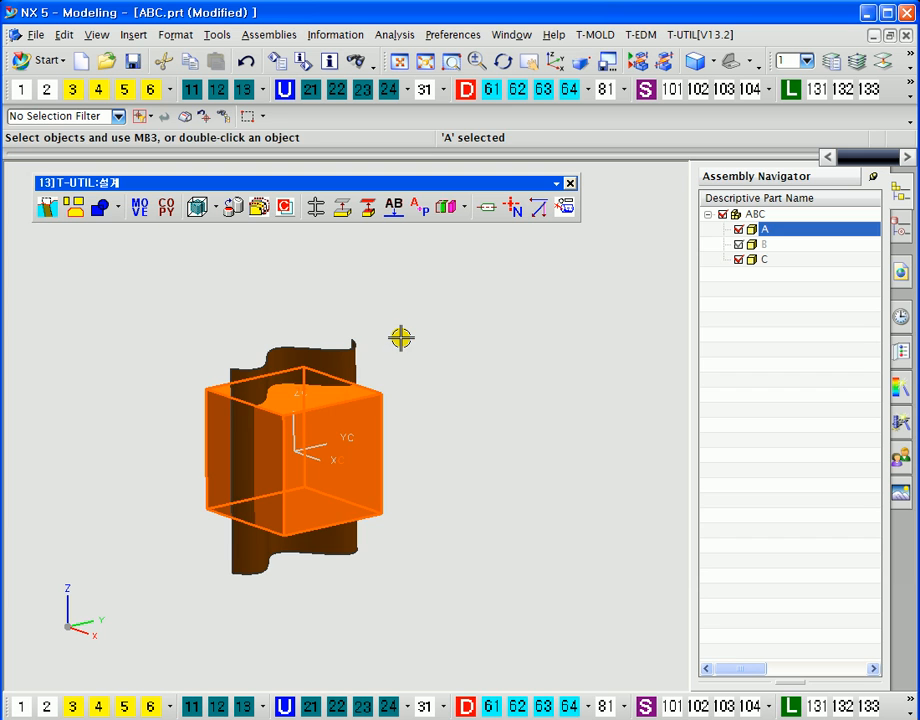
key("Escape")
middle_click_drag(405, 347, 376, 324, "shift")
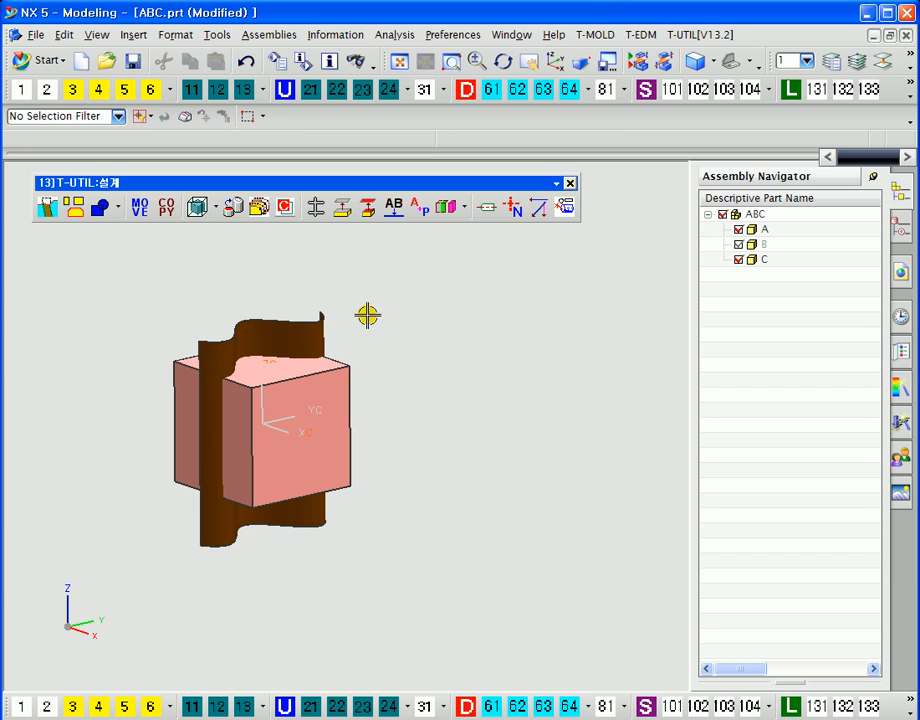
middle_click_drag(458, 333, 447, 347)
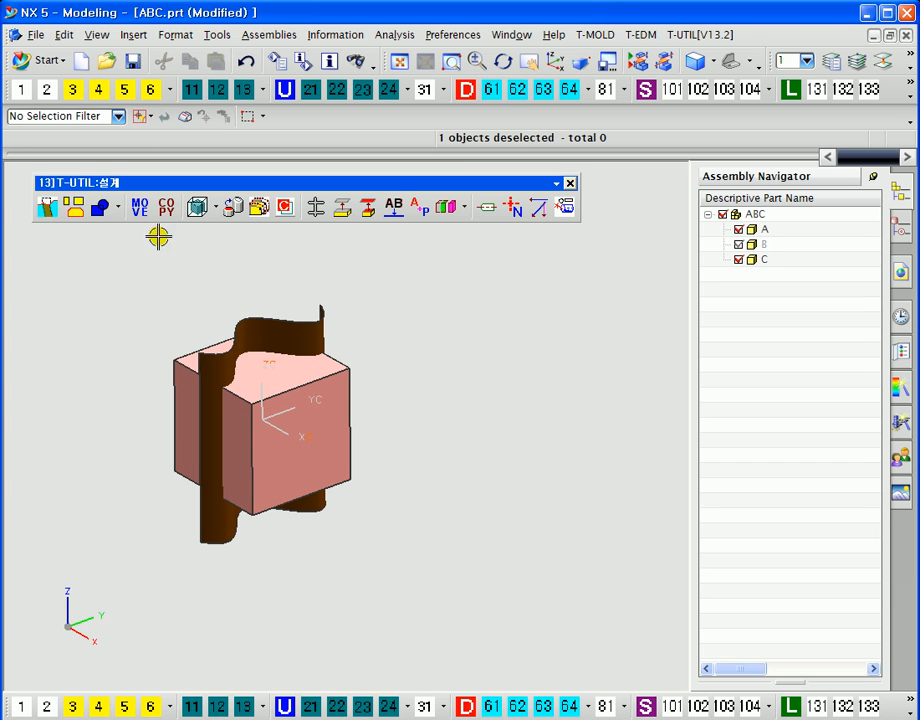
Step: Trim the pink block of component A with the curved brown sheet using Assembly Trim Body with Association enabled
left_click(46, 206)
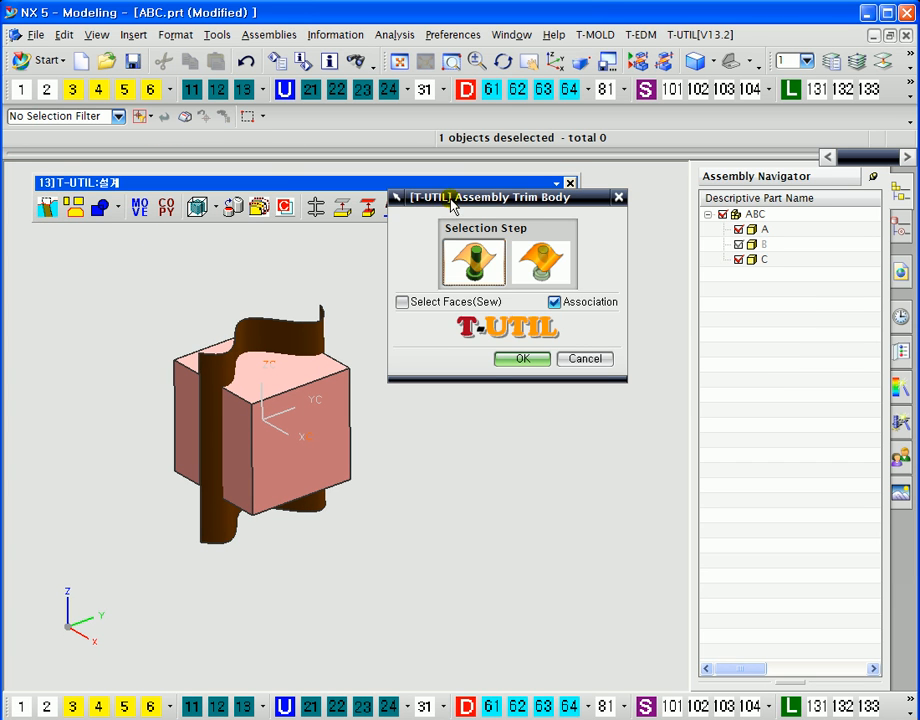
left_click_drag(451, 205, 527, 222)
left_click(335, 403)
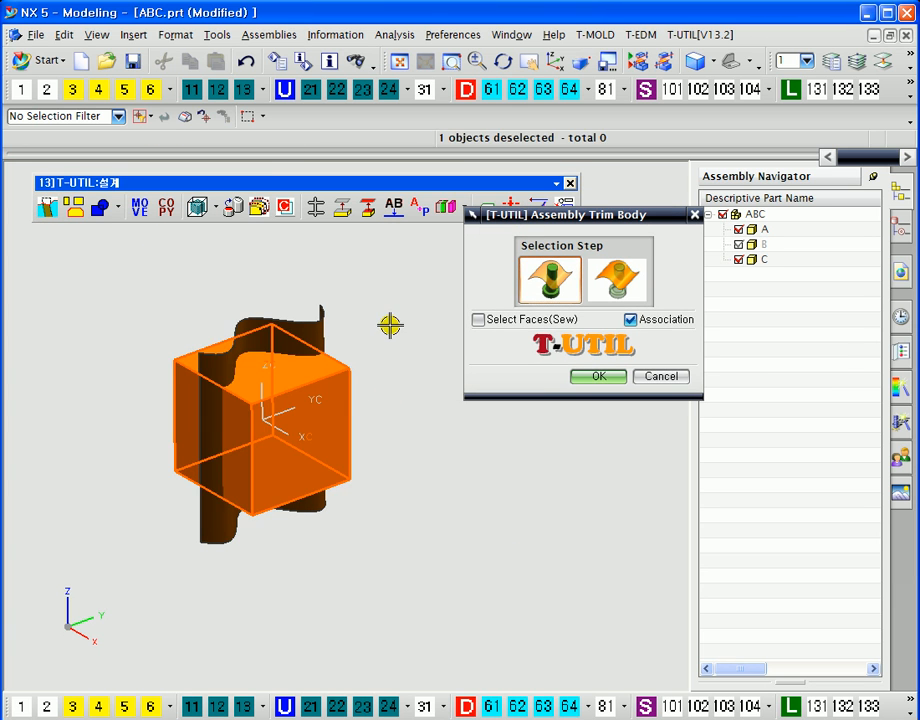
middle_click(389, 325)
left_click(345, 312)
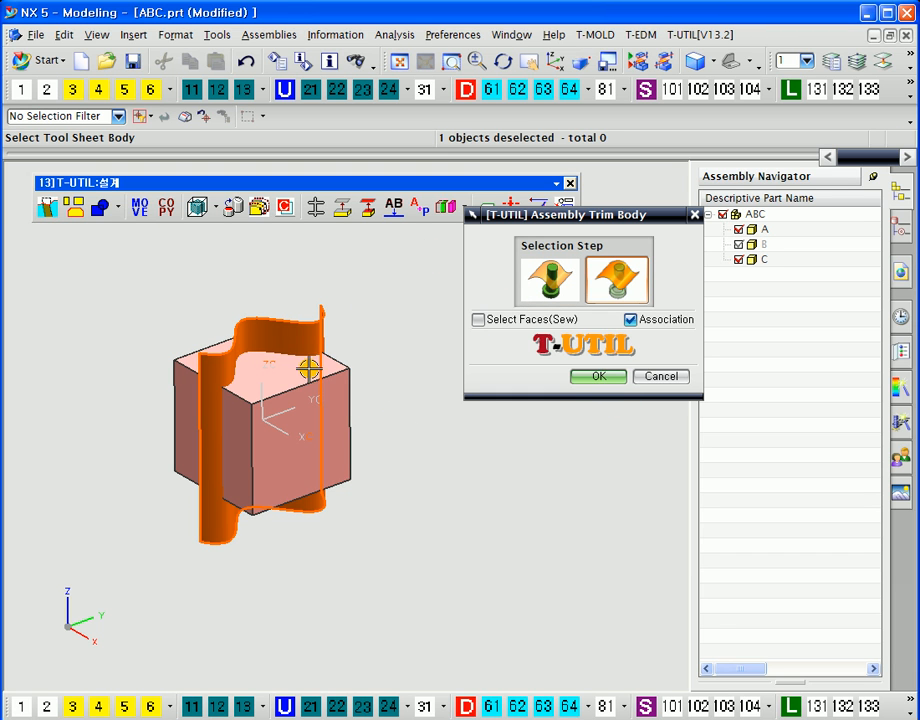
mouse_move(371, 319)
middle_mouse_down()
mouse_move(382, 363)
mouse_move(374, 322)
middle_mouse_up()
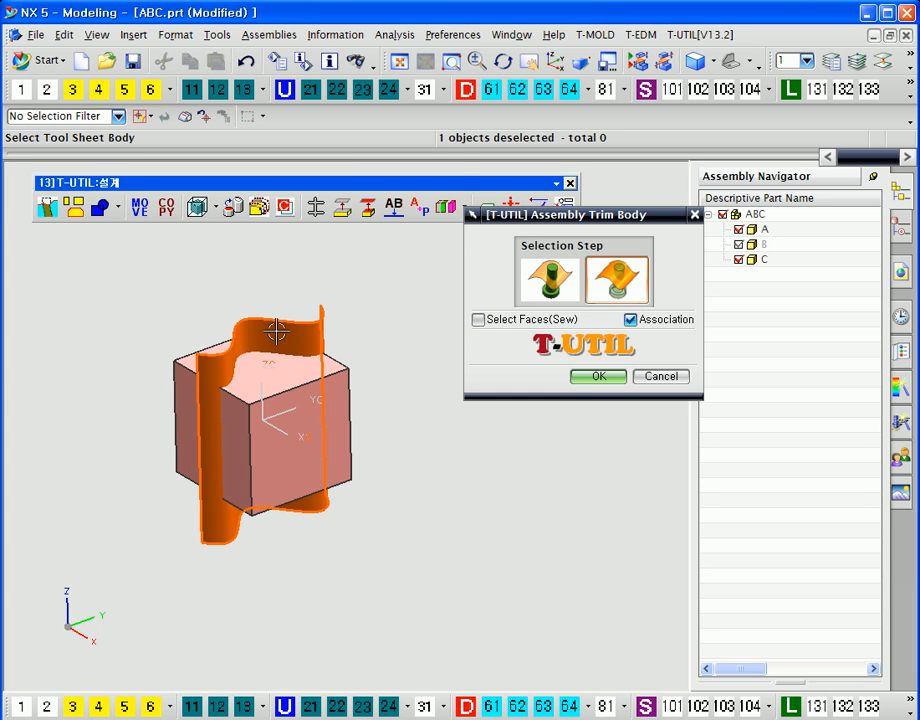
mouse_move(273, 337)
middle_mouse_down()
mouse_move(370, 462)
mouse_move(277, 330)
middle_mouse_up()
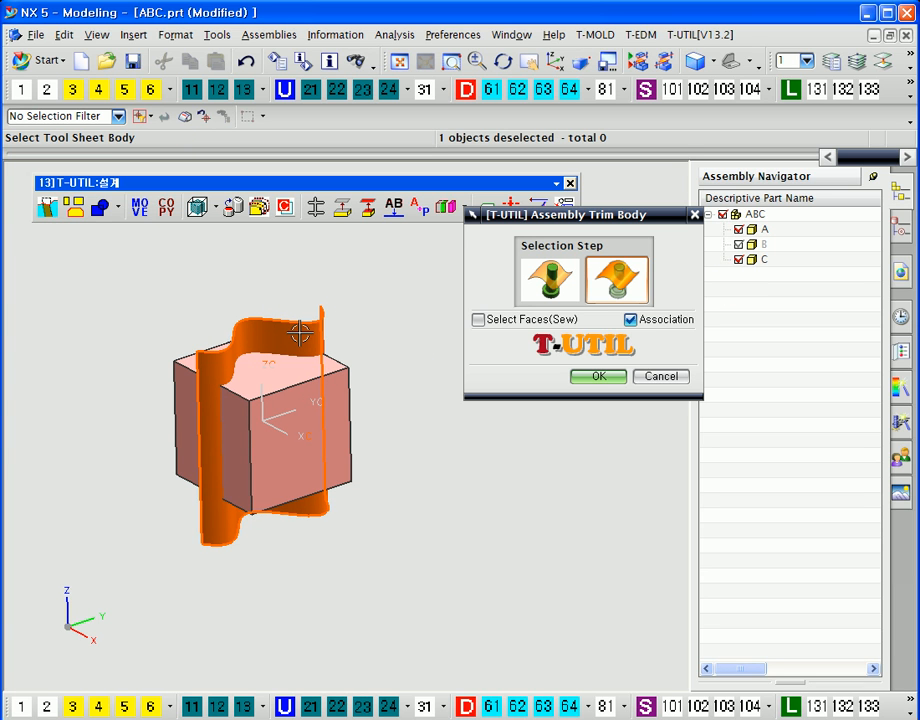
left_click(594, 380)
left_click_drag(511, 214, 505, 238)
middle_click_drag(357, 358, 440, 357)
left_click(530, 316)
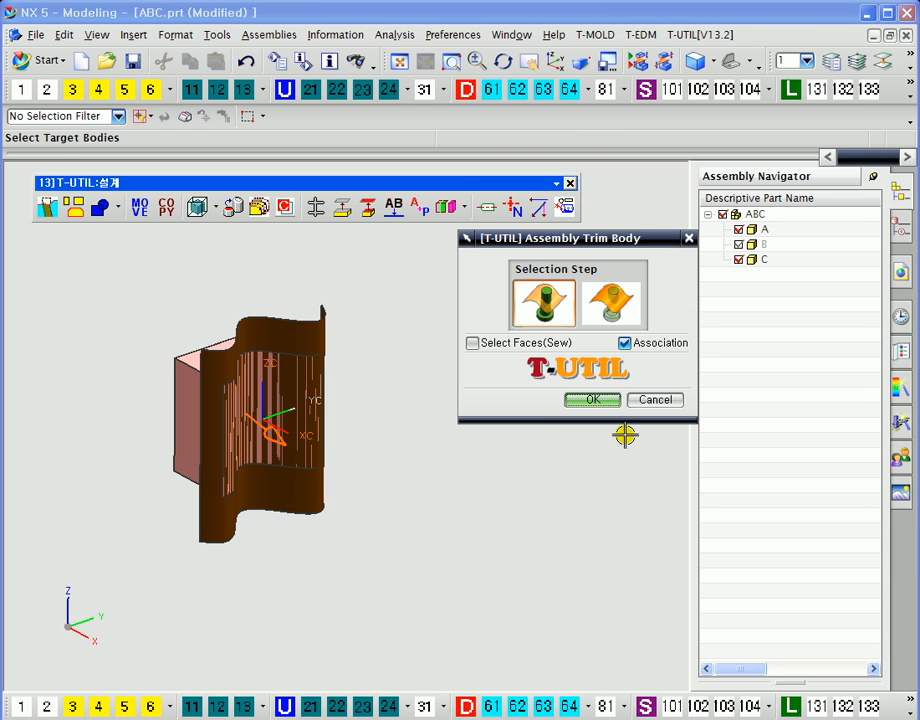
left_click(639, 402)
Step: Make component A the displayed part and examine the Linked Body and Trim Body features in its model history
middle_click_drag(560, 380, 500, 400)
left_click(302, 283)
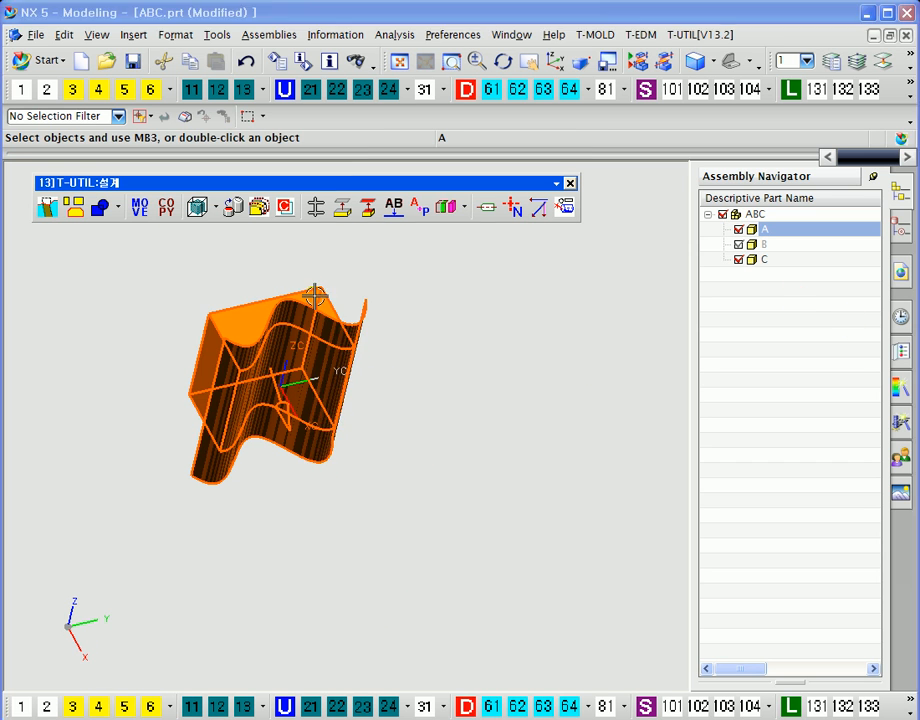
right_click(314, 297)
mouse_move(436, 451)
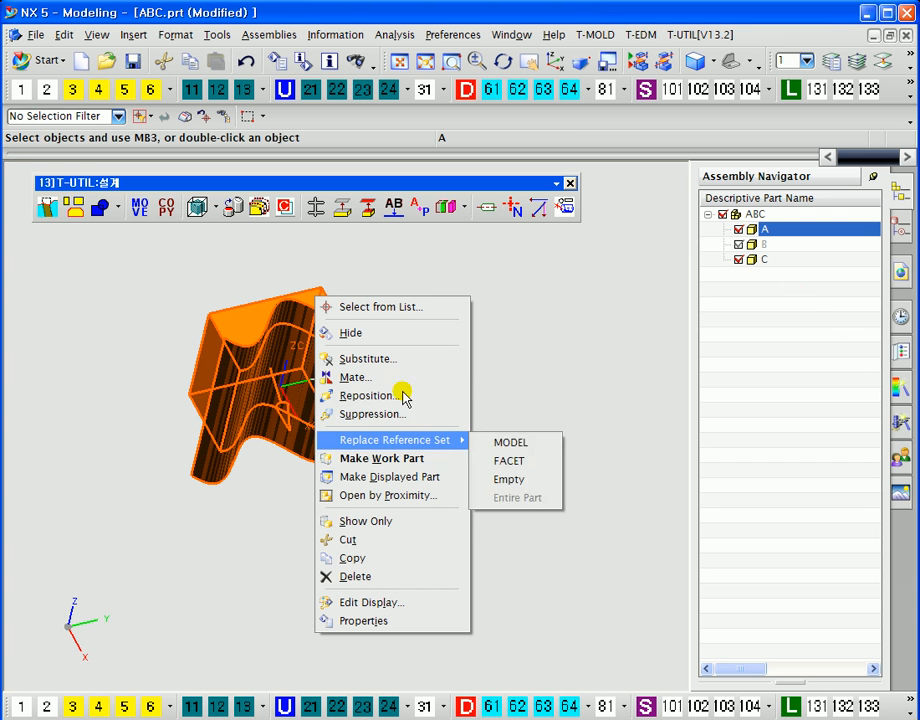
left_click(400, 476)
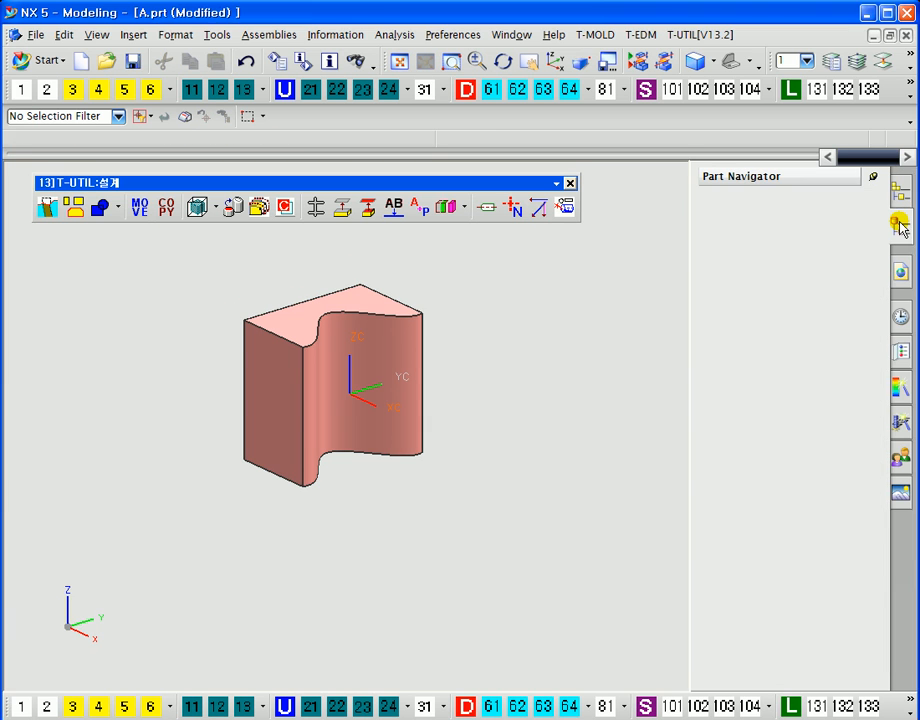
left_click(900, 226)
left_click(776, 274)
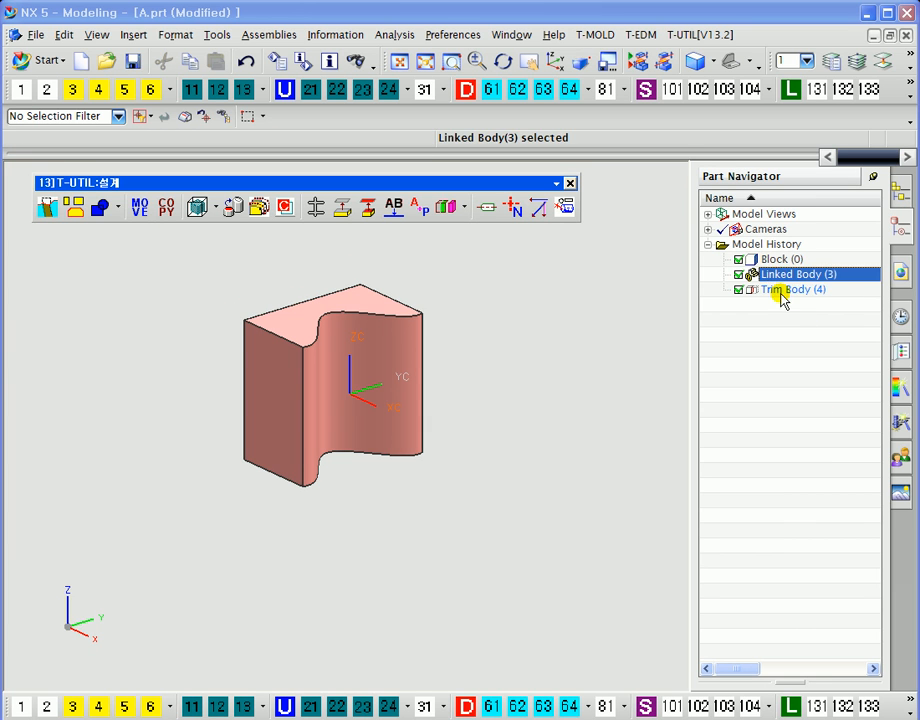
left_click(780, 290)
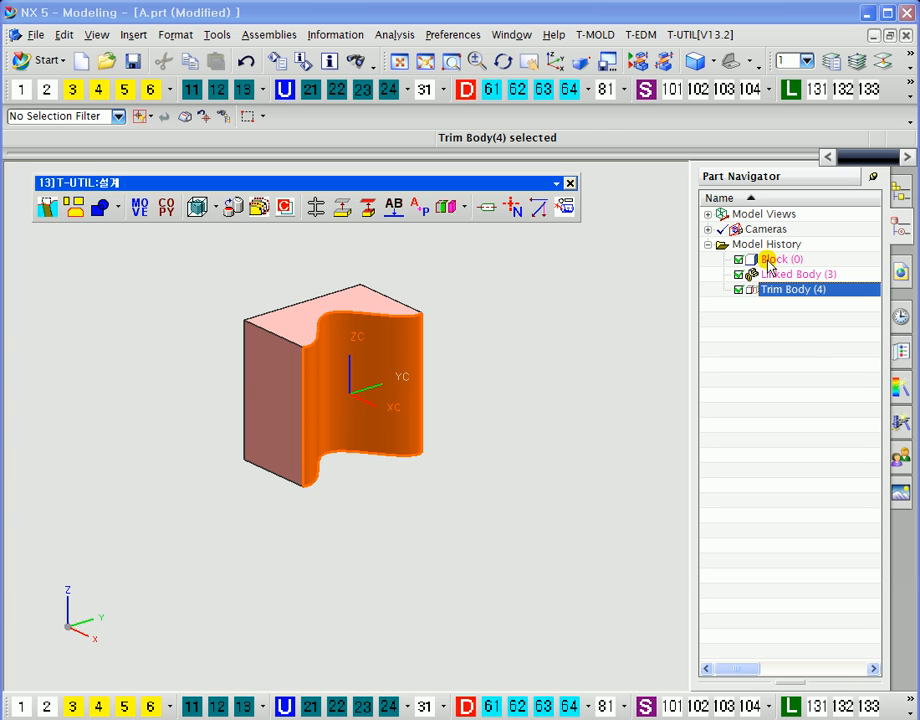
left_click(802, 346)
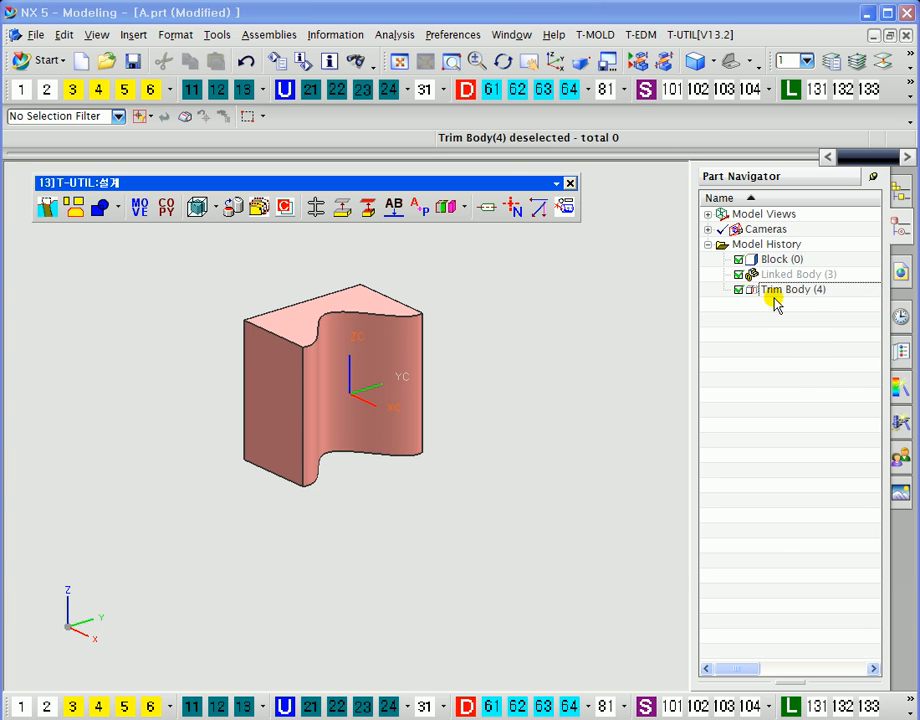
left_click(789, 276)
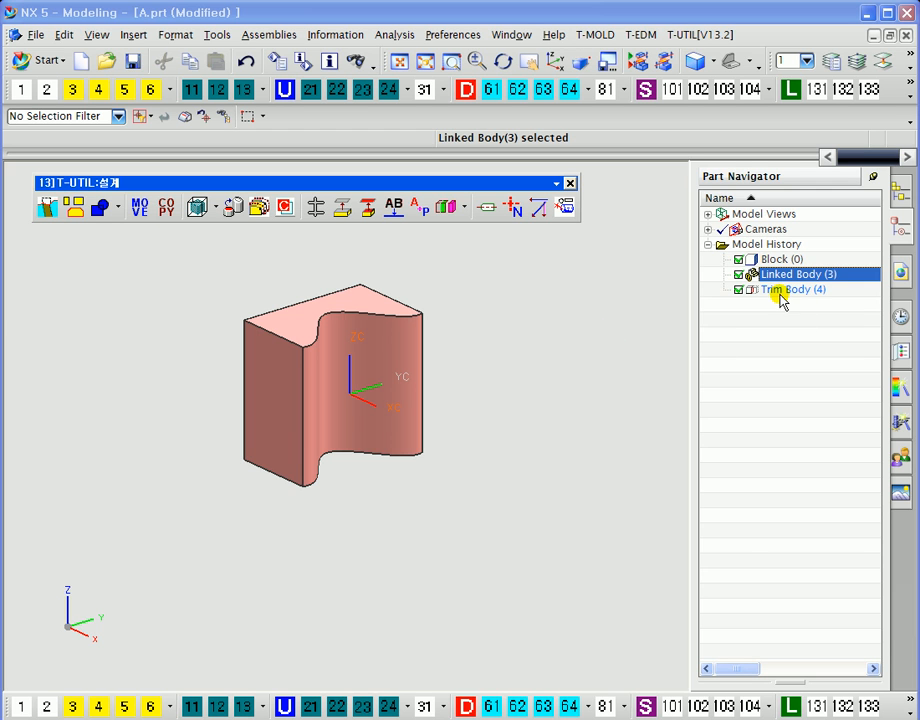
Step: Return the display from part A to its parent assembly ABC
left_click(897, 193)
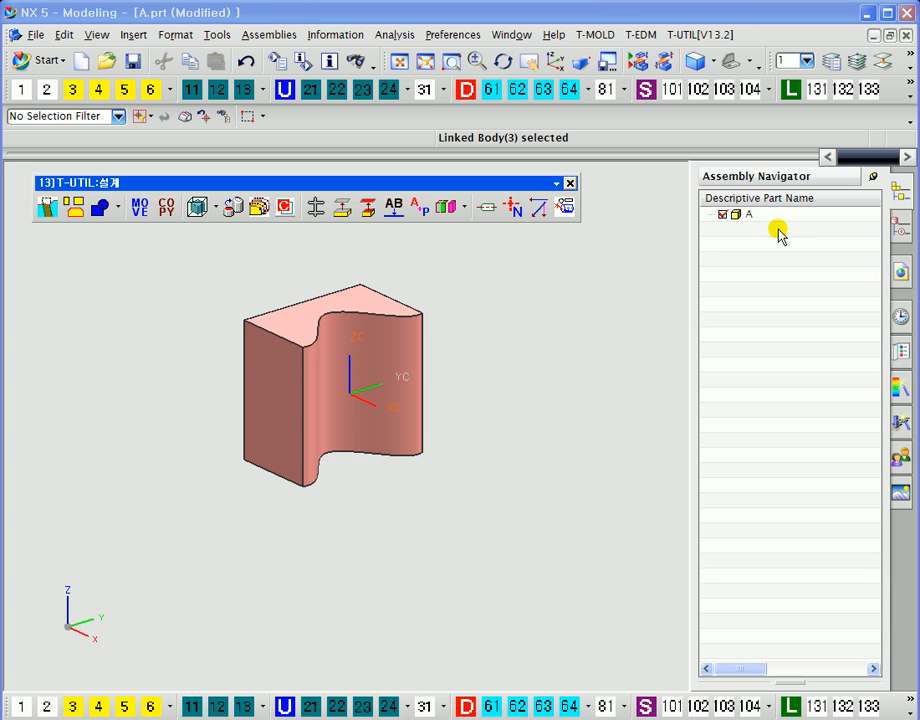
right_click(752, 220)
left_click(806, 229)
left_click(889, 228)
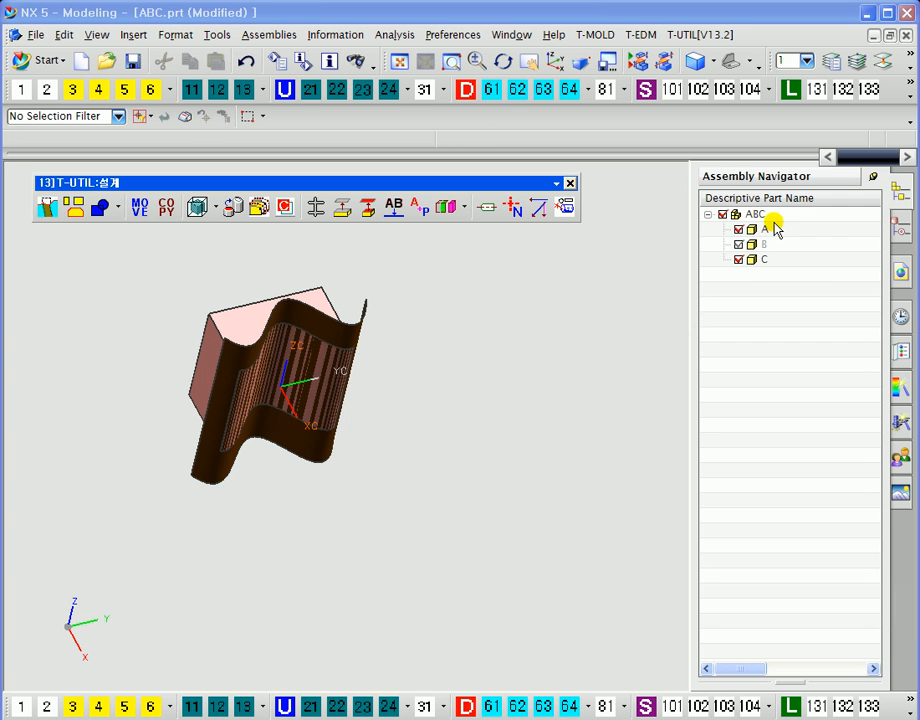
Step: Hide component B with the blue cylinder, keeping the green block displayed
middle_click_drag(437, 316, 201, 171)
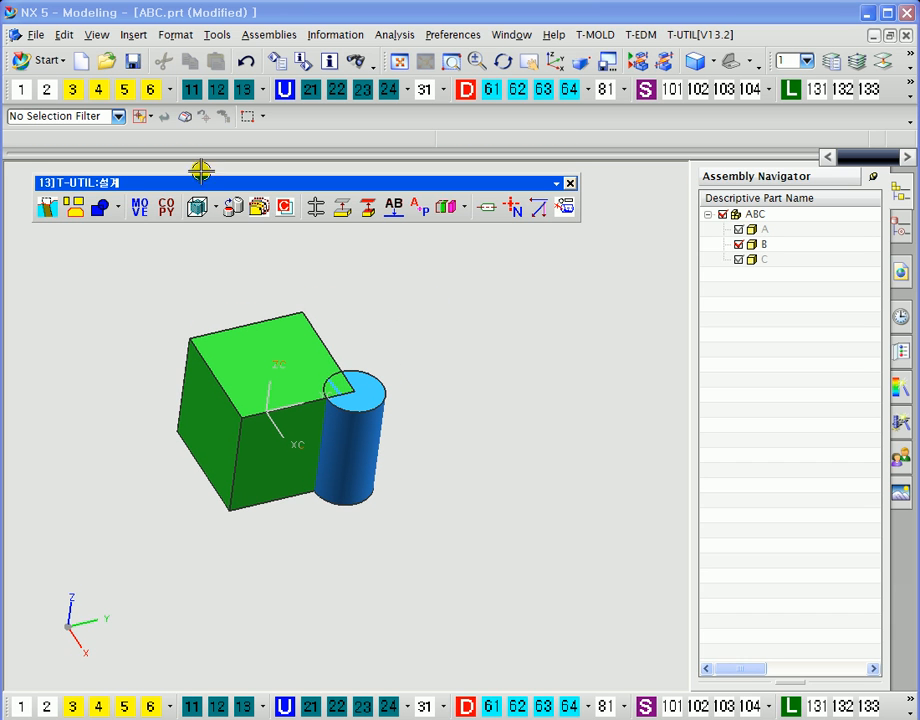
left_click(77, 213)
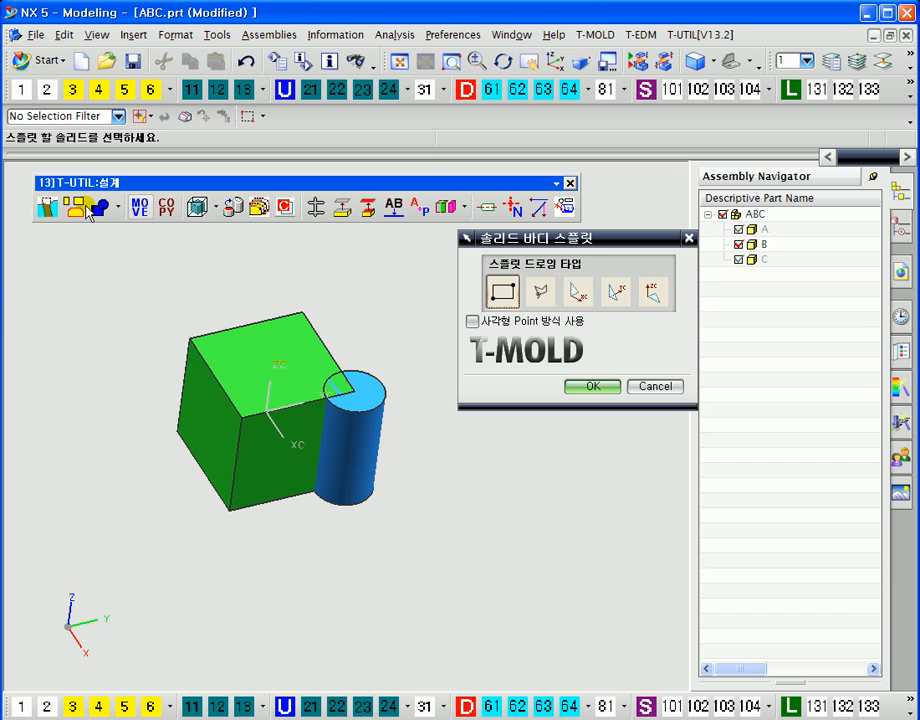
left_click(668, 386)
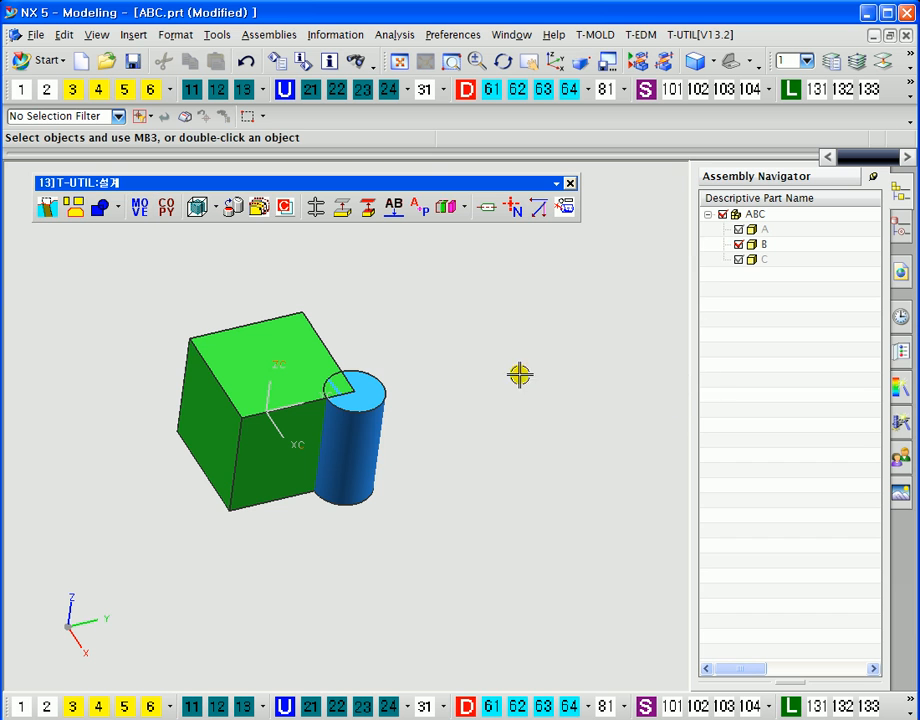
left_click(738, 244)
Step: Set up a solid body split of the green block with the rectangle drawing type and the rectangle Point option enabled
left_click(76, 212)
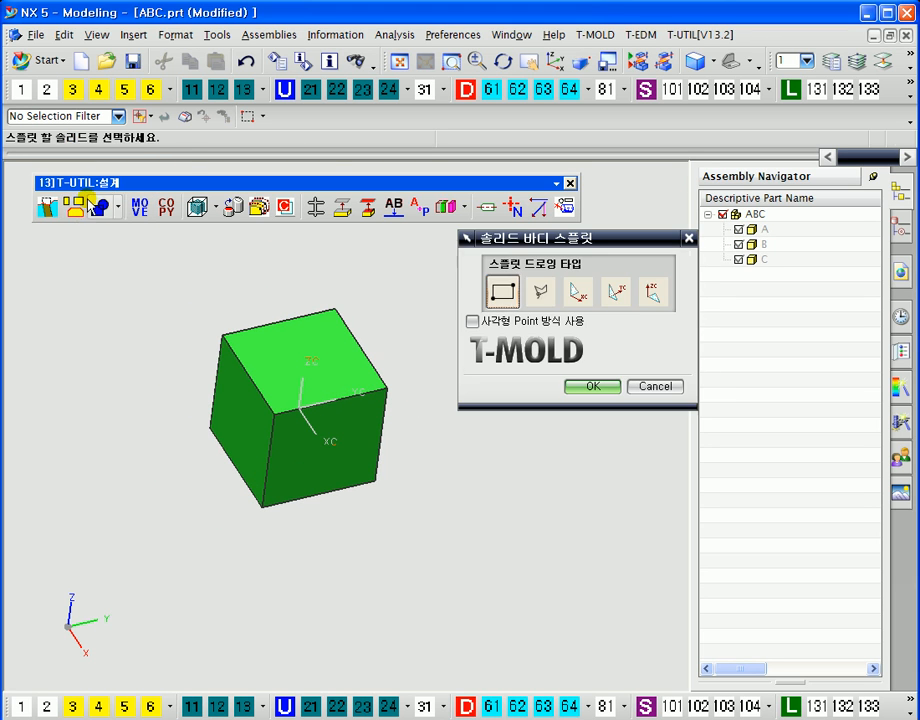
left_click_drag(493, 239, 501, 245)
middle_click_drag(351, 293, 345, 320)
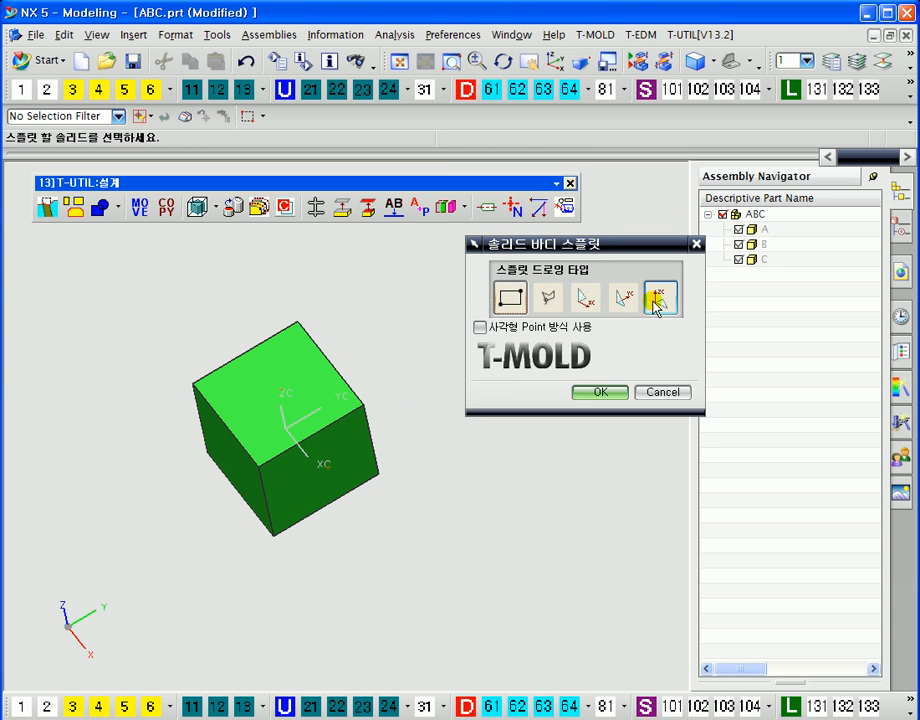
middle_click_drag(396, 382, 410, 350)
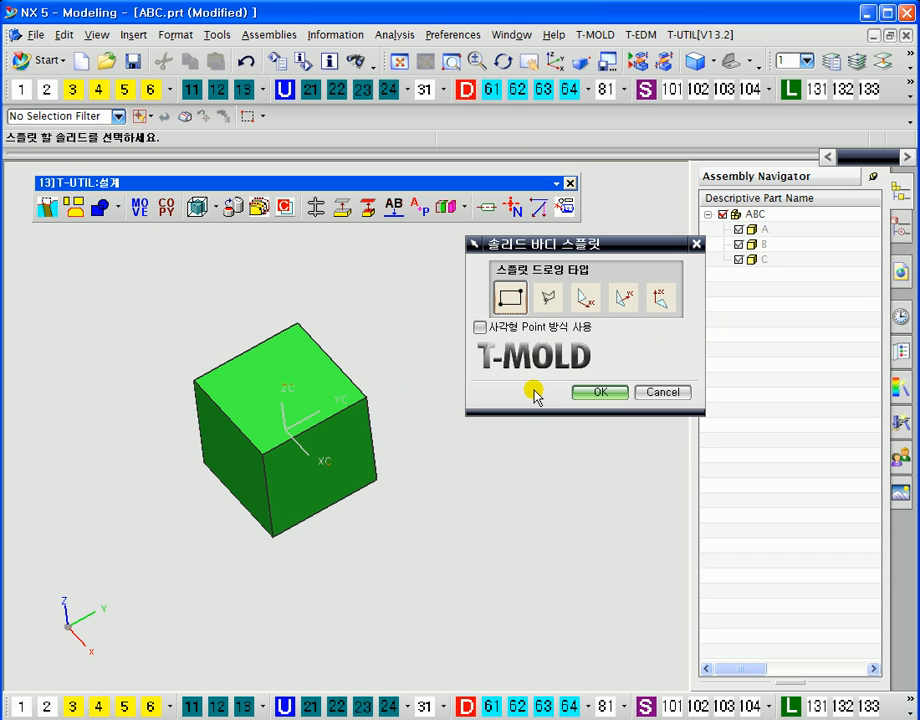
left_click(480, 327)
left_click(345, 404)
left_click(601, 393)
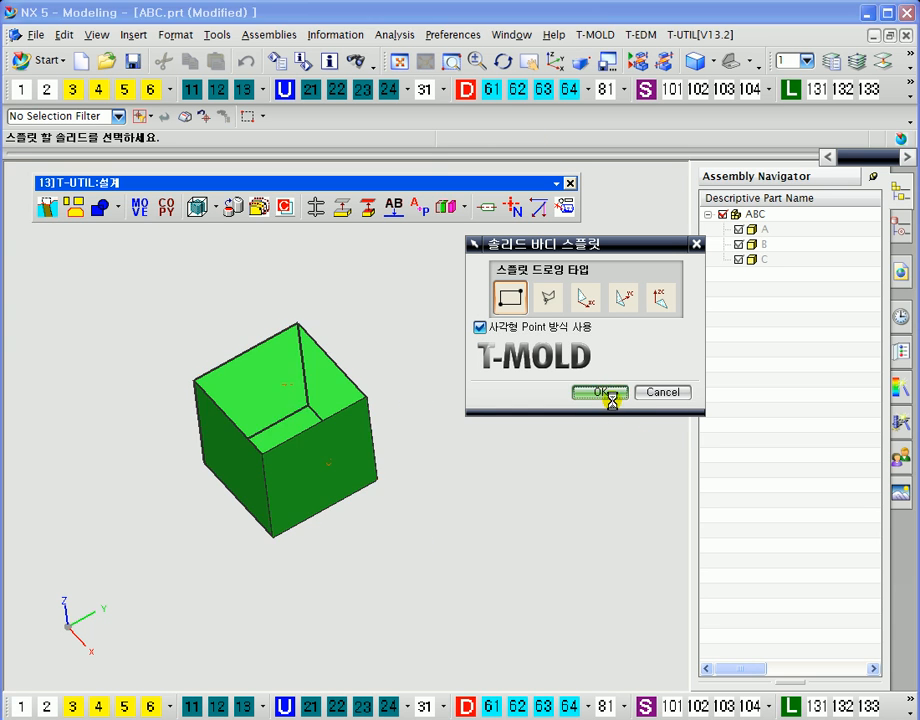
Step: Split the block in top view with a rectangle from about XC -27.8 mm to the opposite corner at about XC 19.1, YC -17.6 mm
middle_click_drag(349, 436, 329, 431)
key("F8")
middle_click_drag(345, 587, 337, 445, "shift")
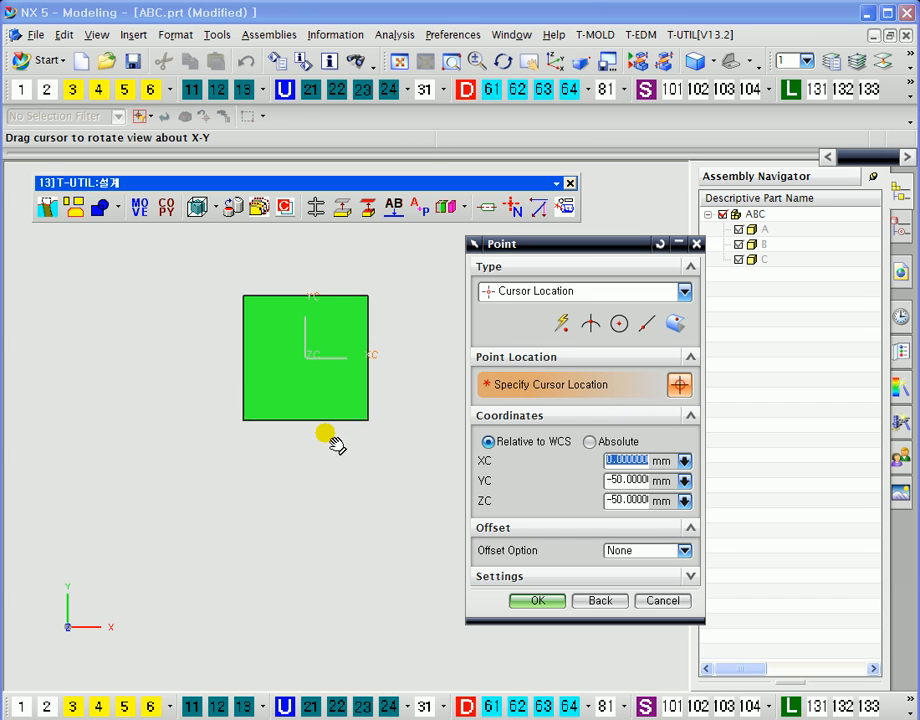
left_click(519, 296)
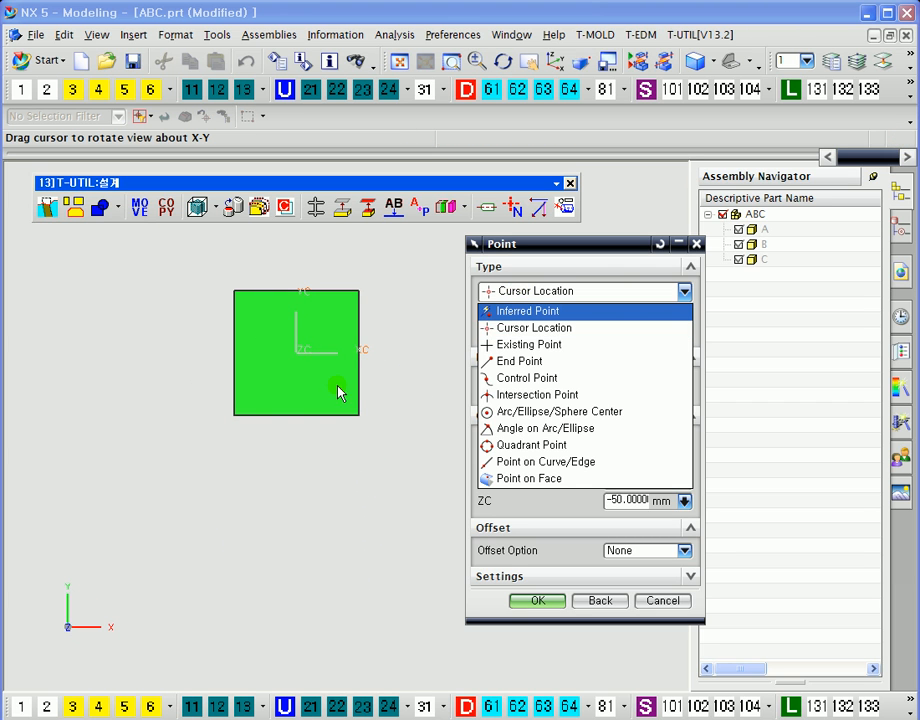
left_click(519, 293)
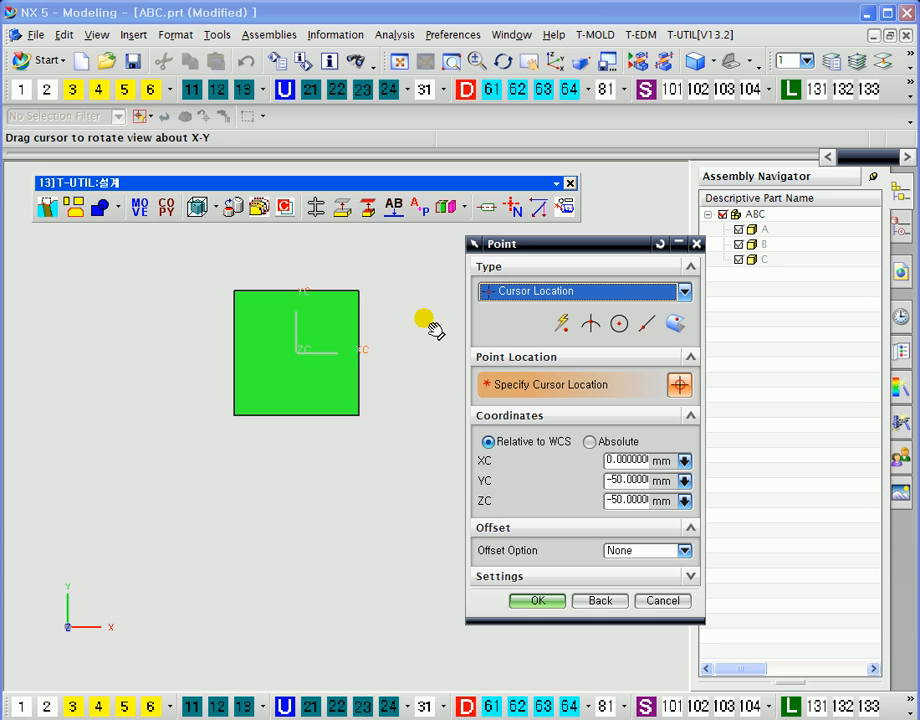
left_click(264, 333)
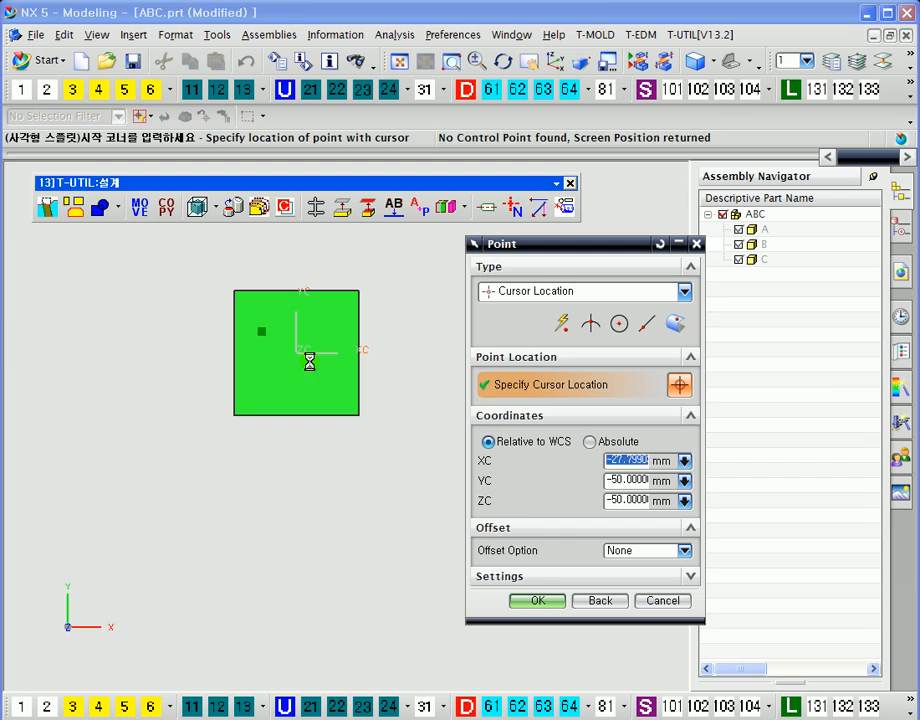
left_click(320, 376)
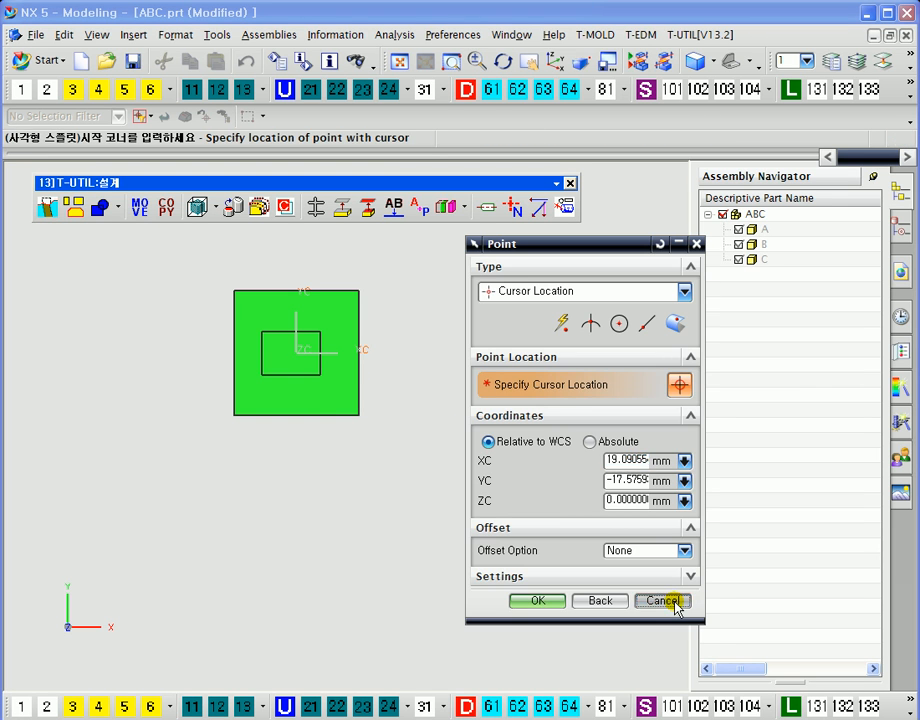
left_click(677, 601)
middle_click_drag(396, 450, 399, 295)
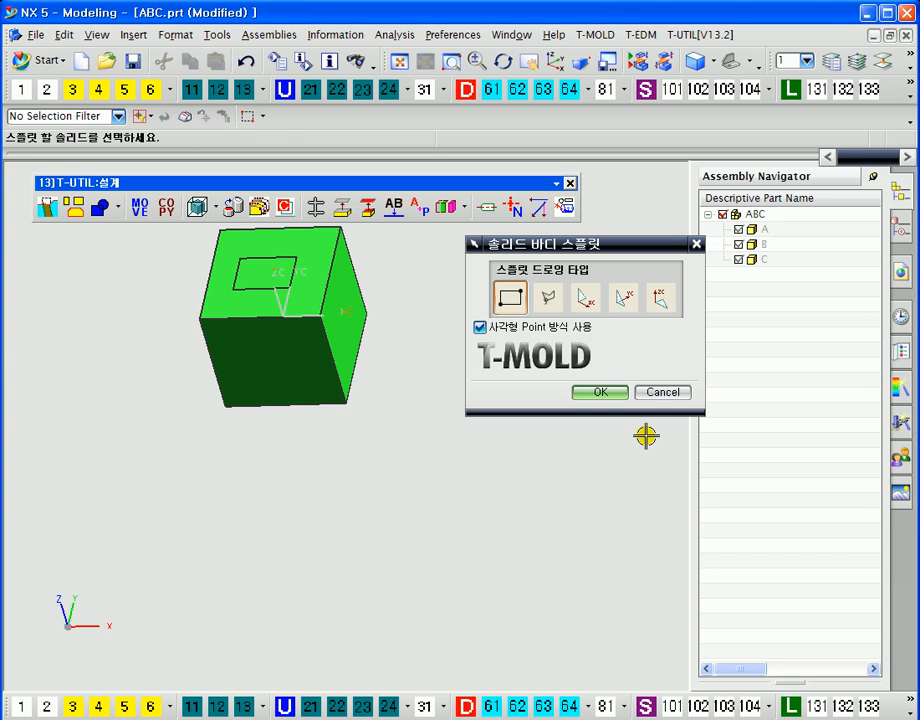
left_click(650, 395)
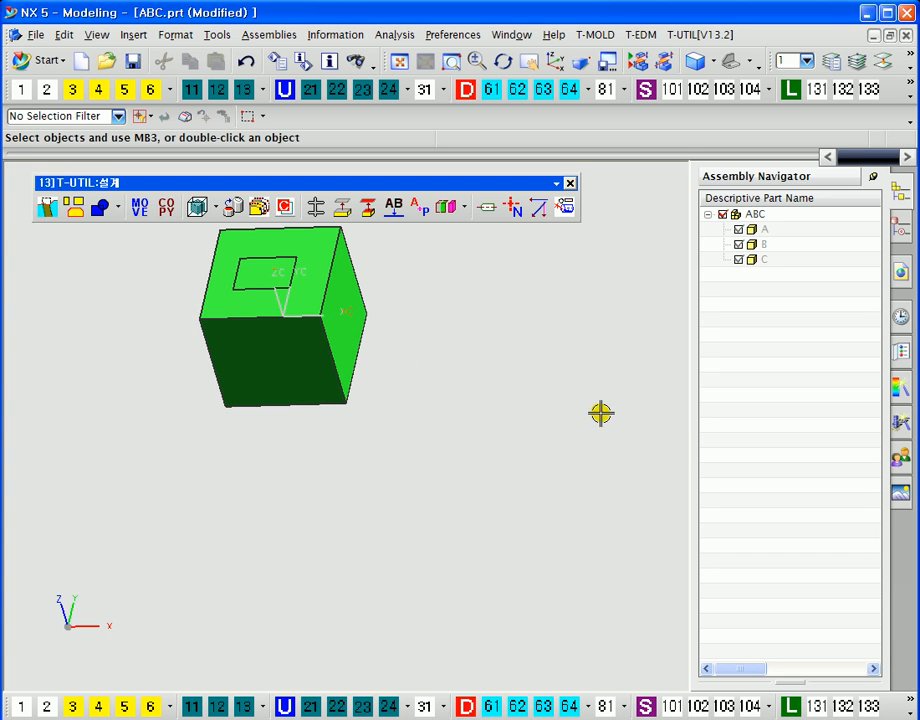
Step: Recolor the rectangular body split out of the green block to blue
key("ctrl+j")
left_click(348, 348)
middle_click(550, 382)
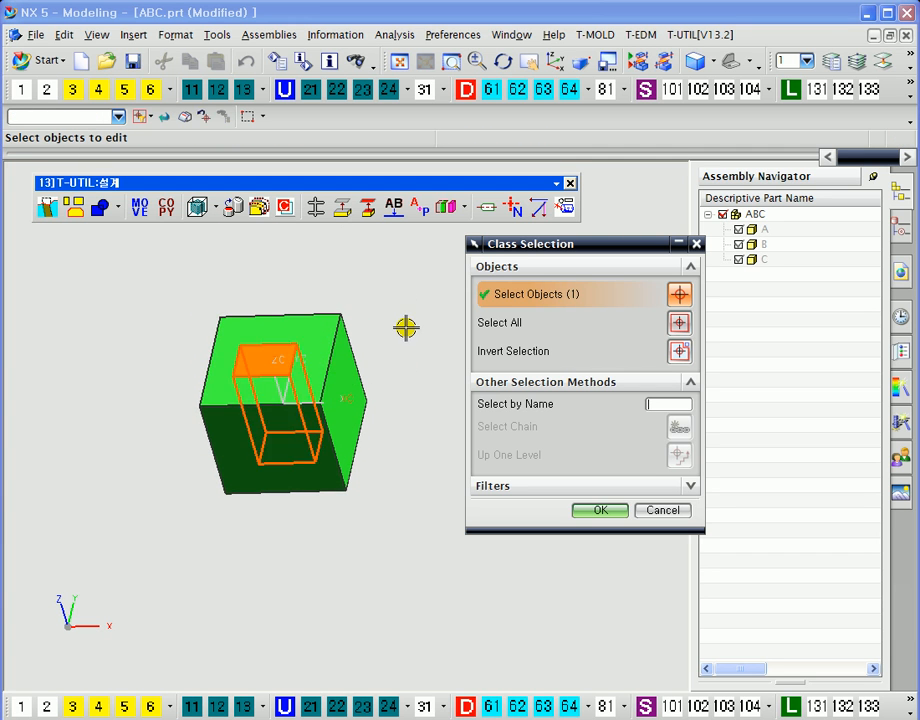
left_click(651, 338)
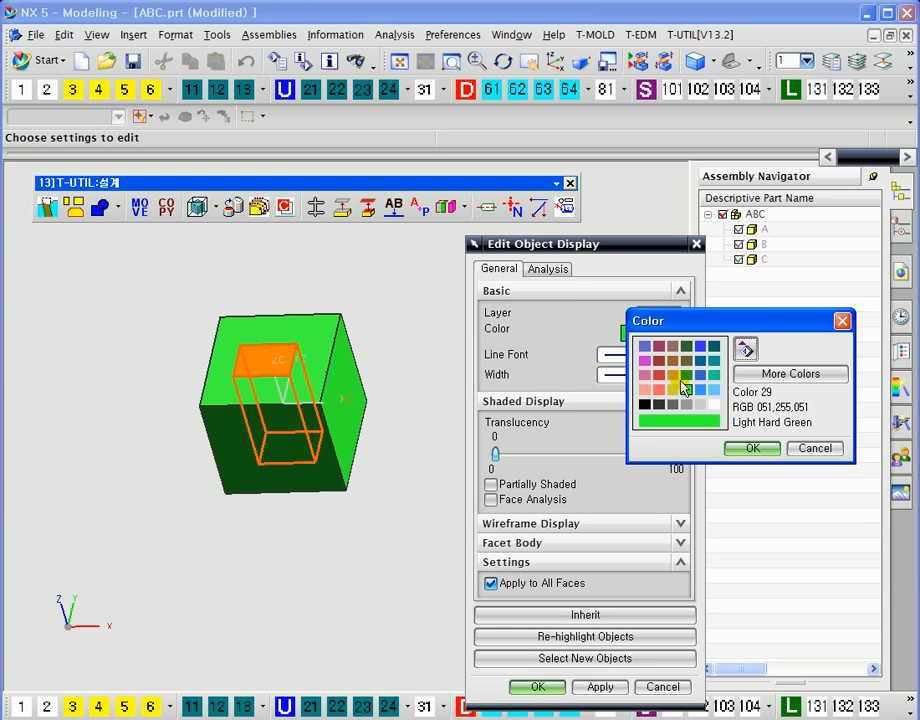
double_click(700, 388)
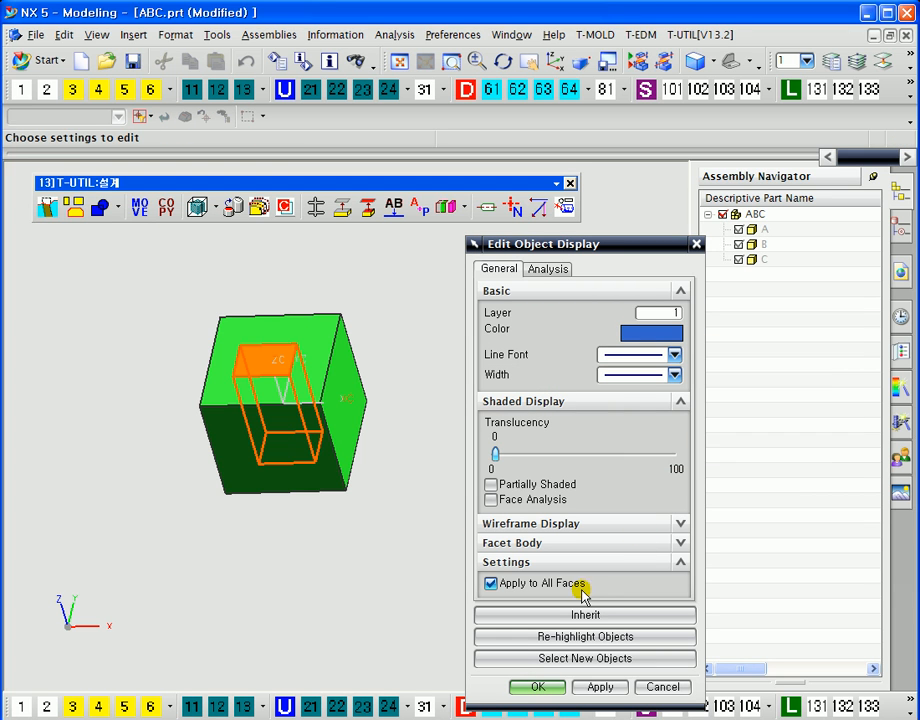
left_click(538, 687)
middle_click_drag(389, 377, 392, 296)
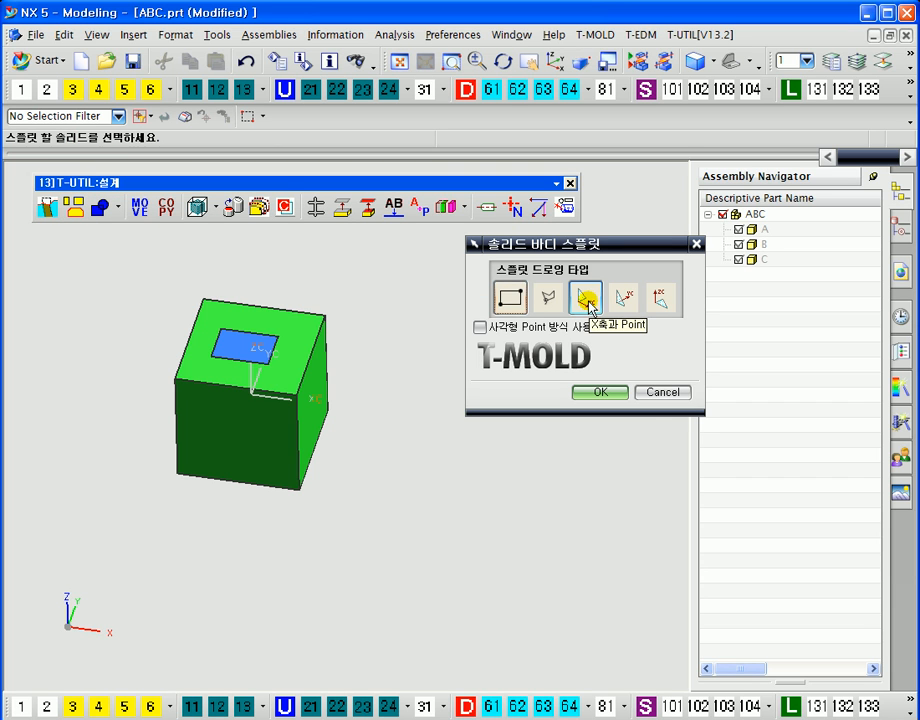
Step: Split the green block with the X-axis and Point drawing type through an inferred point on its lower front edge
left_click(588, 300)
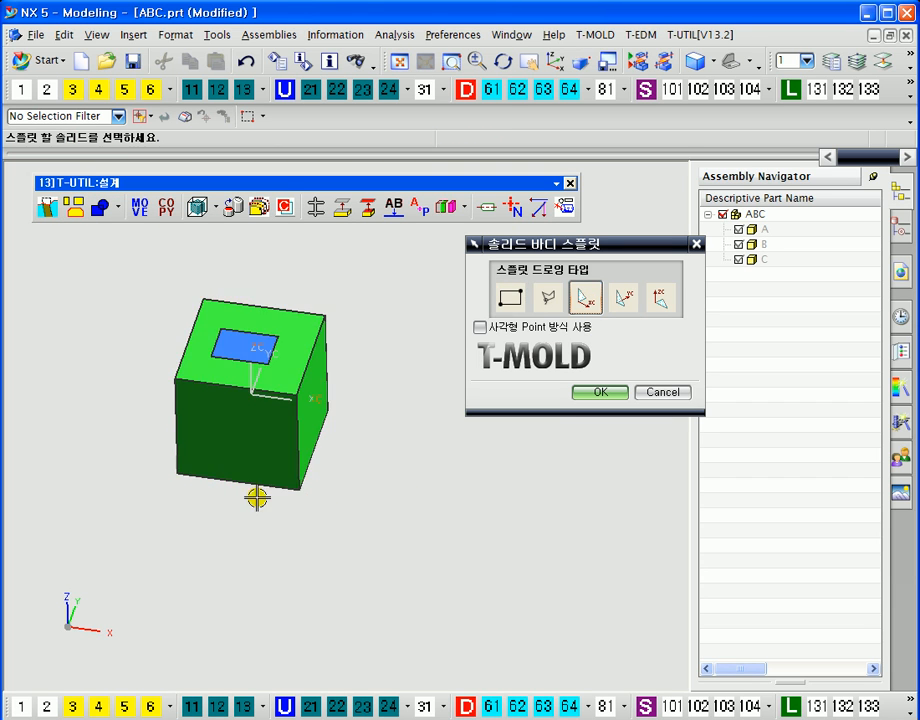
middle_click_drag(242, 390, 273, 307)
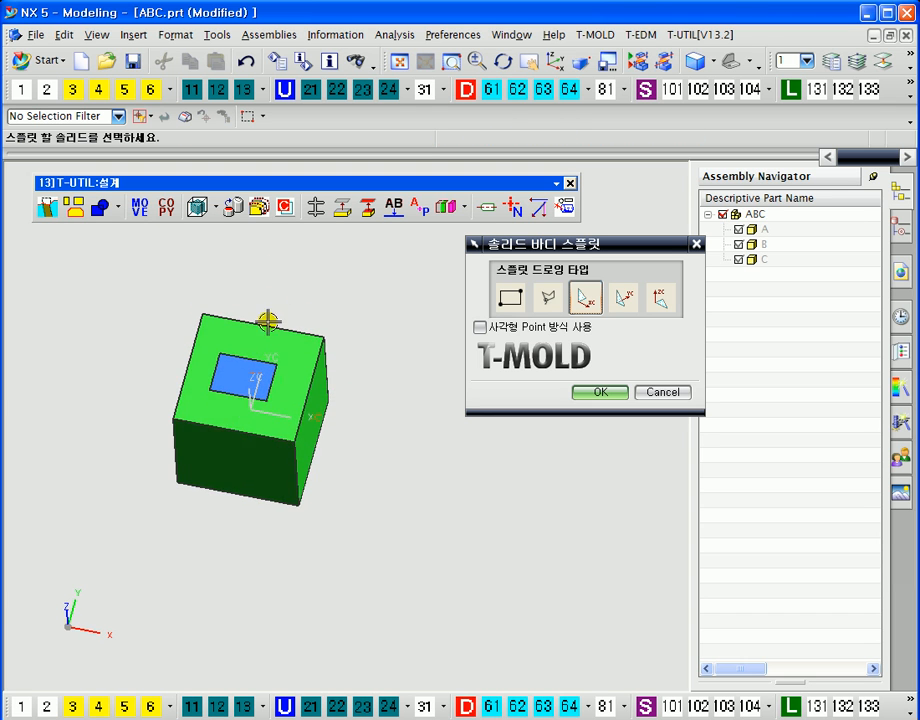
middle_click_drag(361, 450, 353, 401)
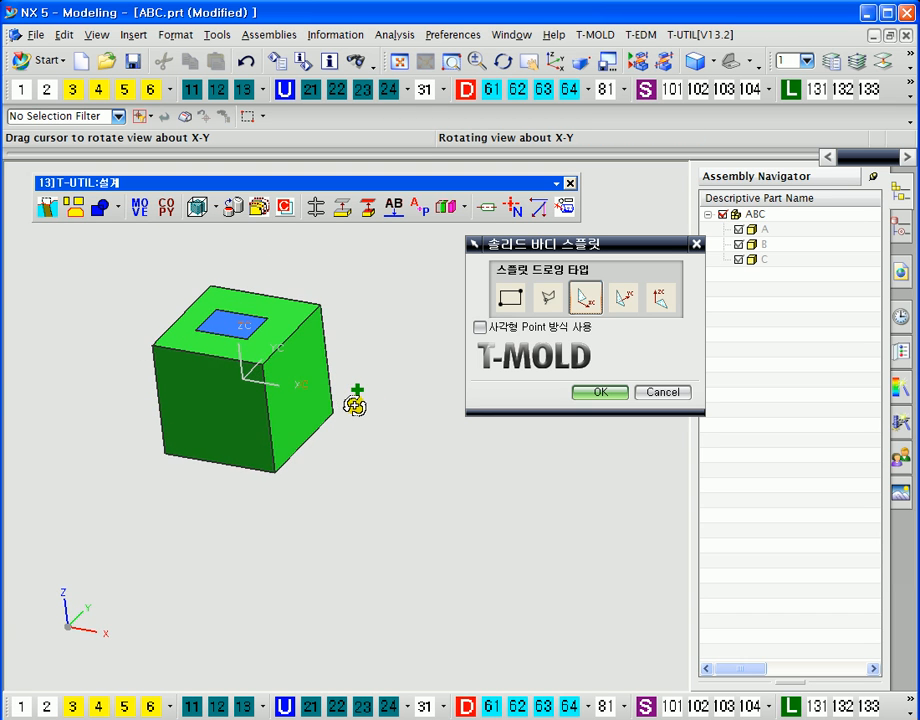
left_click(249, 403)
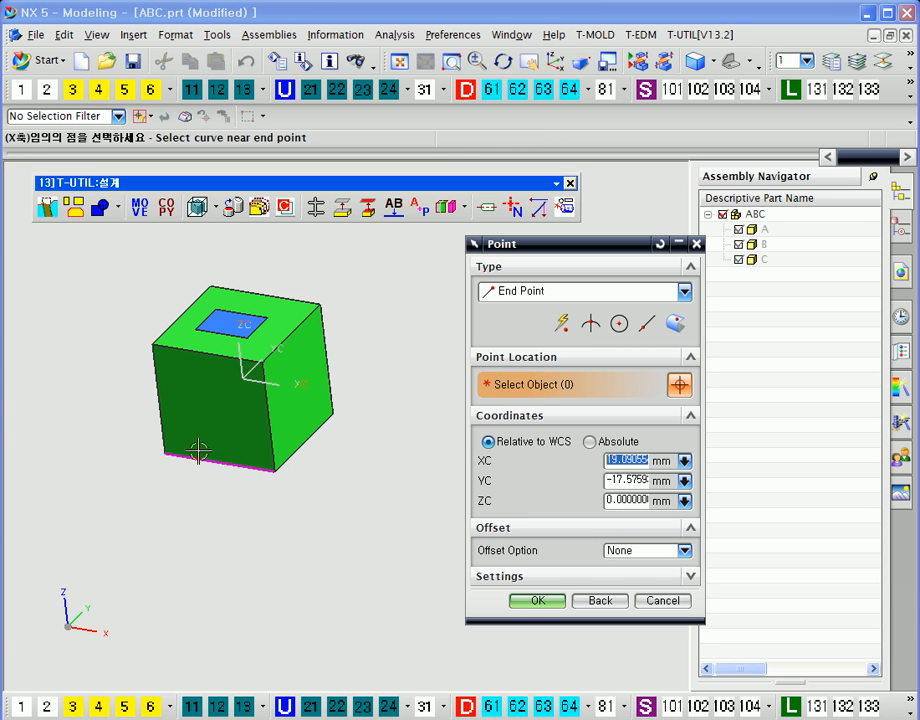
left_click(561, 322)
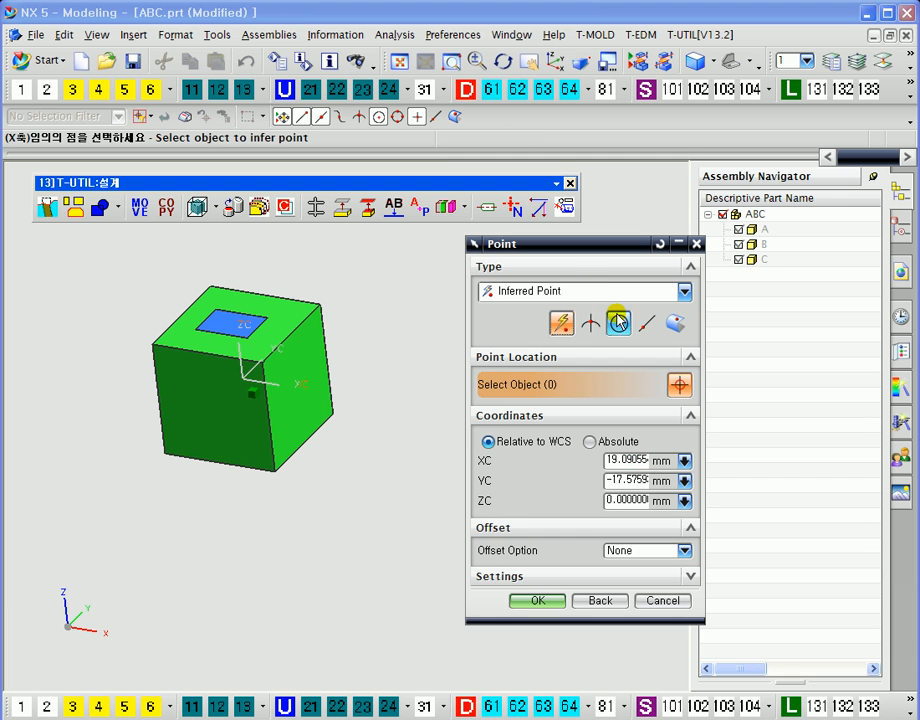
left_click(220, 466)
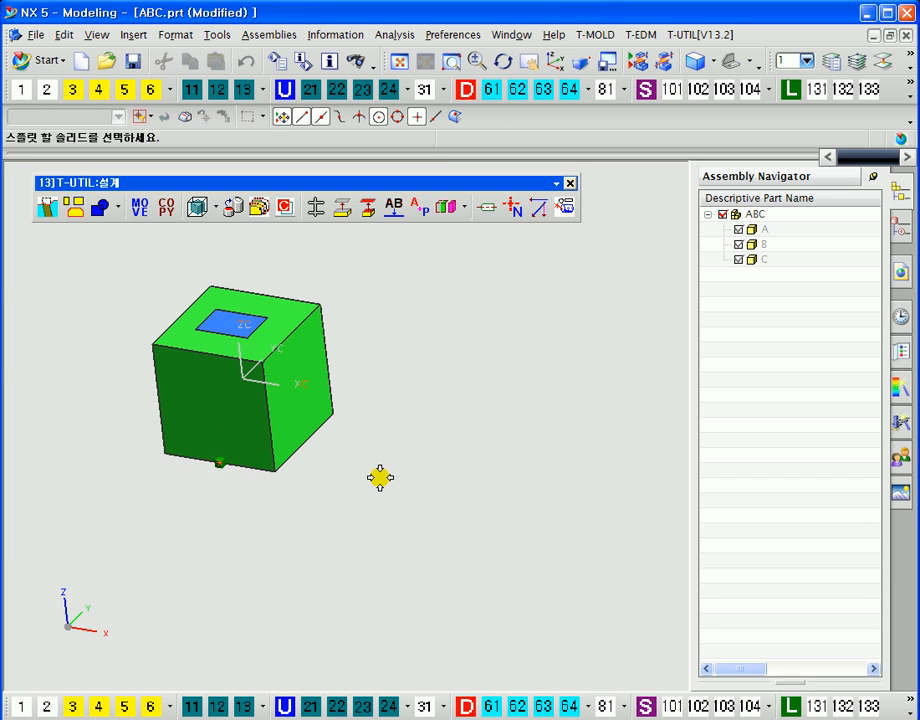
middle_click_drag(357, 389, 360, 333)
left_click(652, 600)
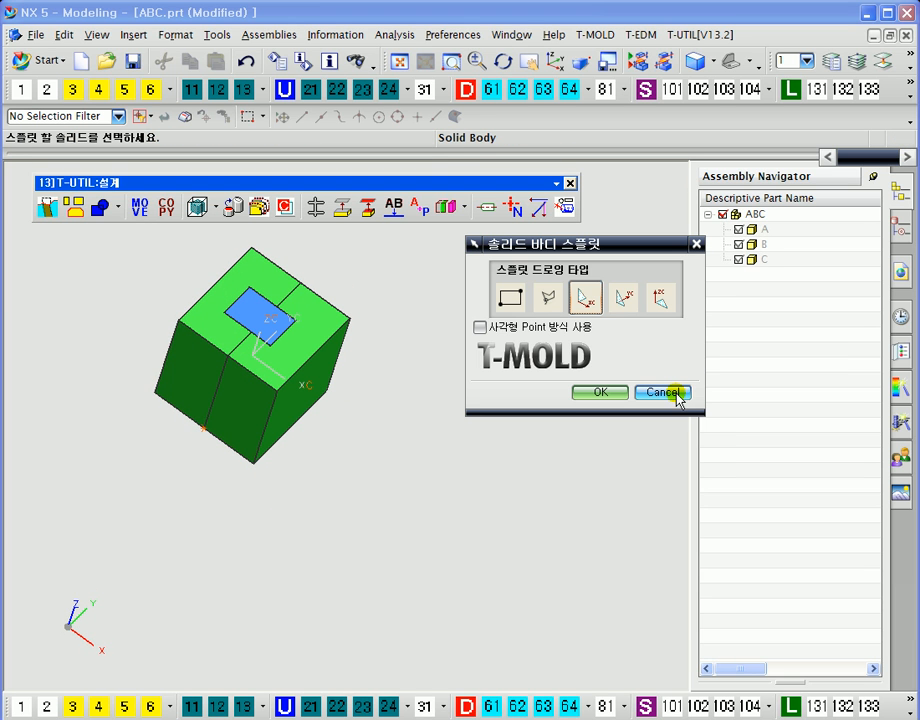
left_click(664, 393)
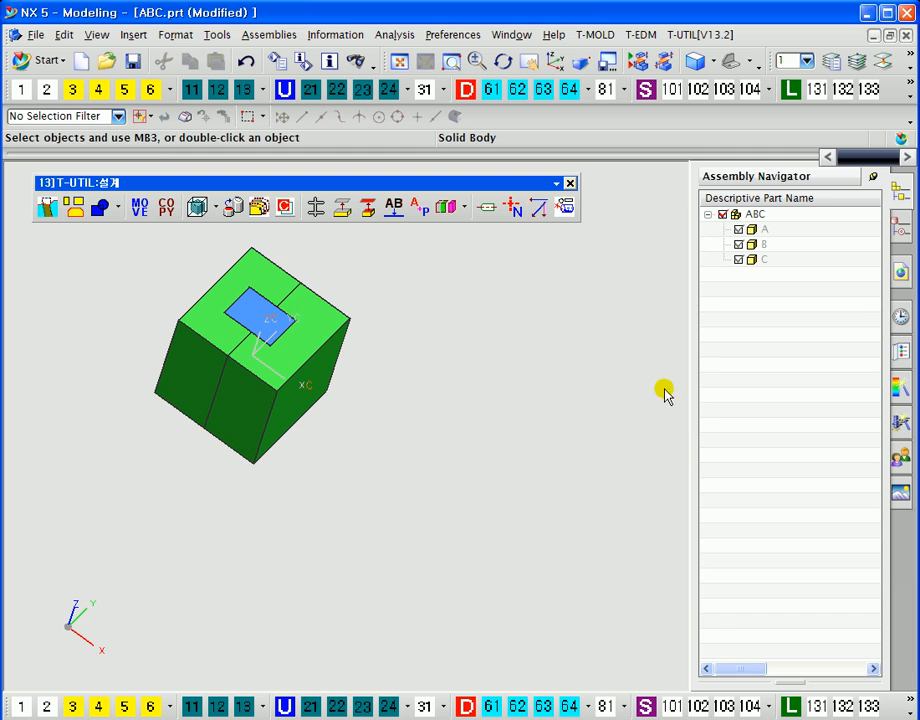
Step: Swap the shown and hidden objects and make component A the work part
middle_click_drag(398, 300, 471, 381)
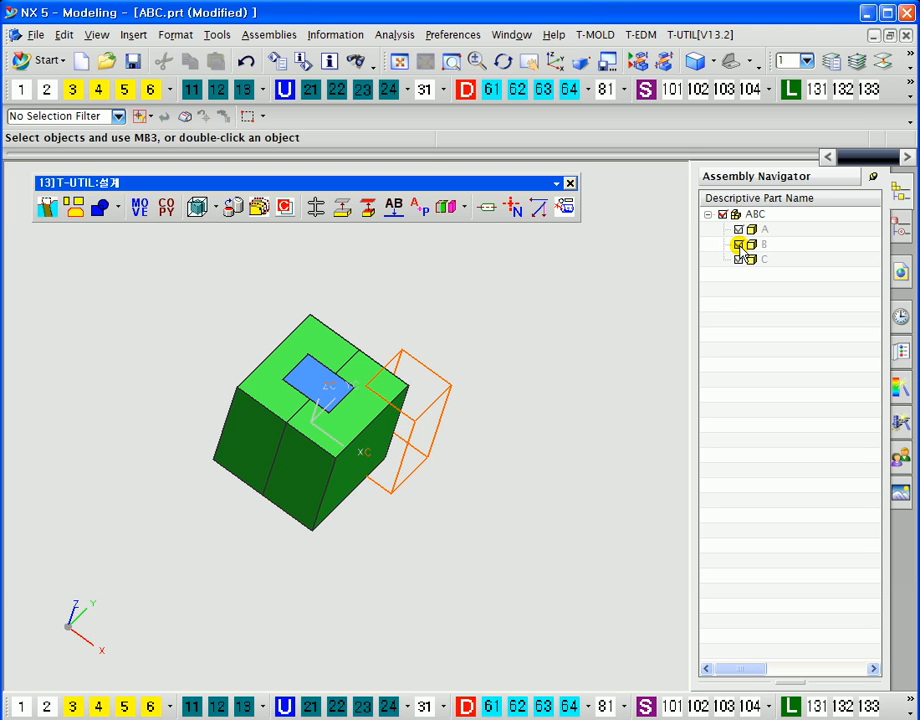
key("ctrl+shift+b")
left_click(738, 244)
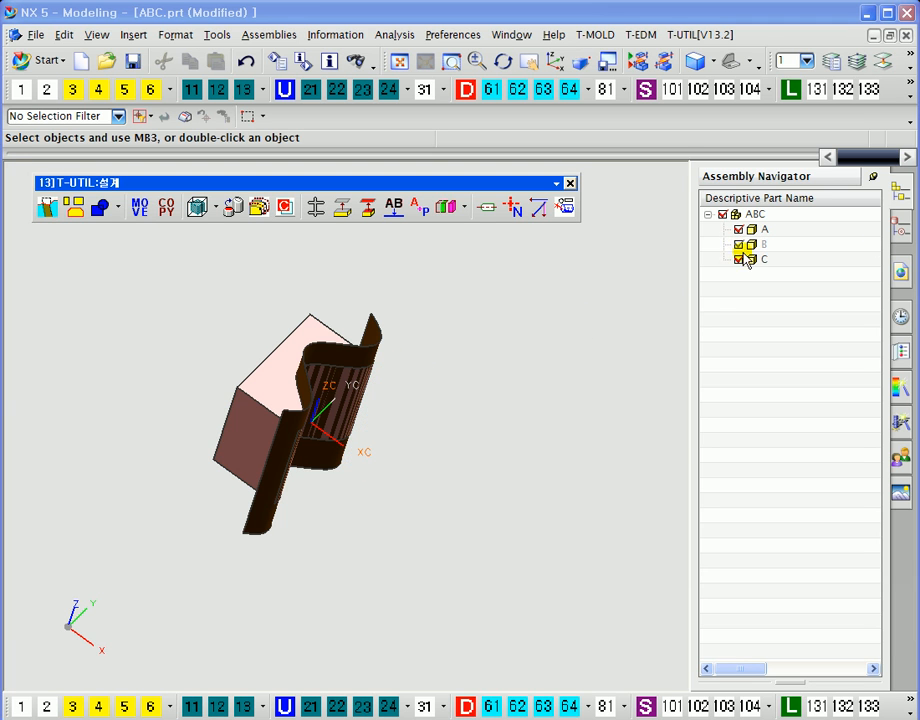
double_click(757, 230)
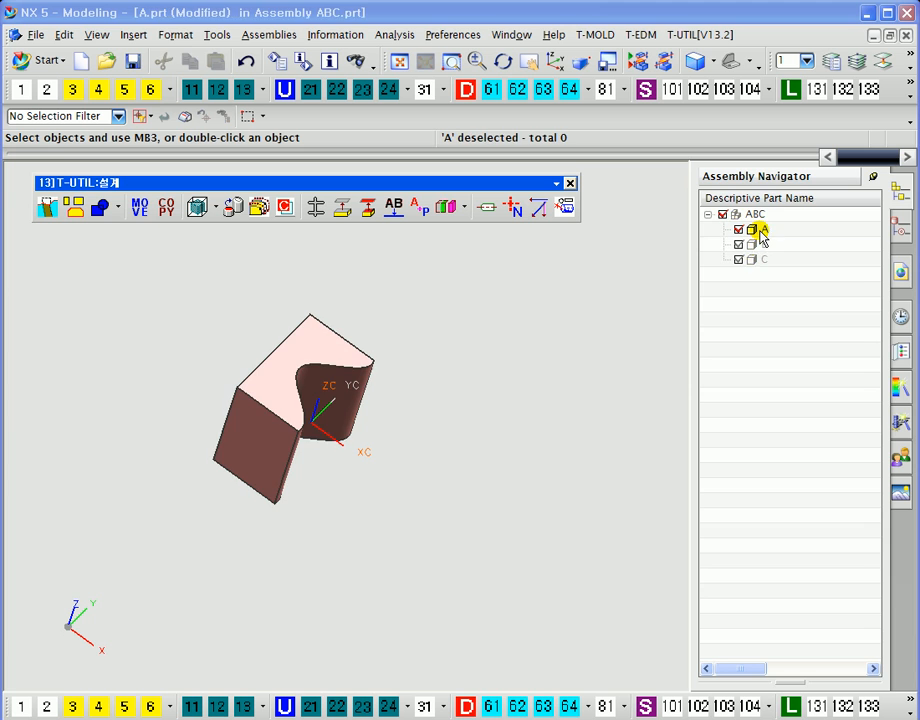
Step: Delete the Linked Body (3) and Trim Body (4) features from component A's model history
left_click(900, 225)
left_click(770, 289)
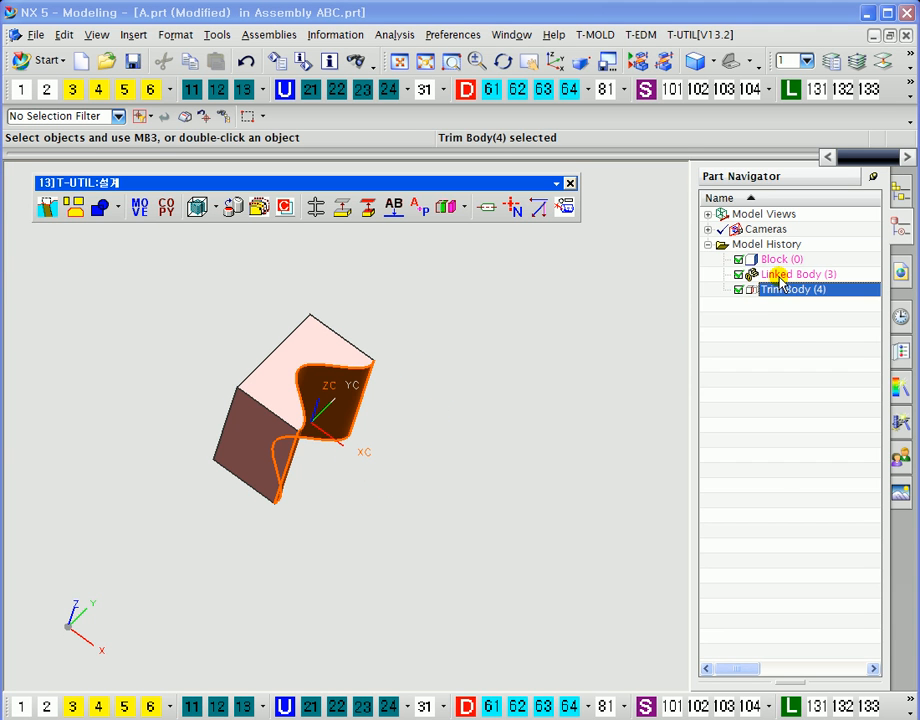
left_click(779, 282, "ctrl")
right_click(779, 282)
left_click(810, 478)
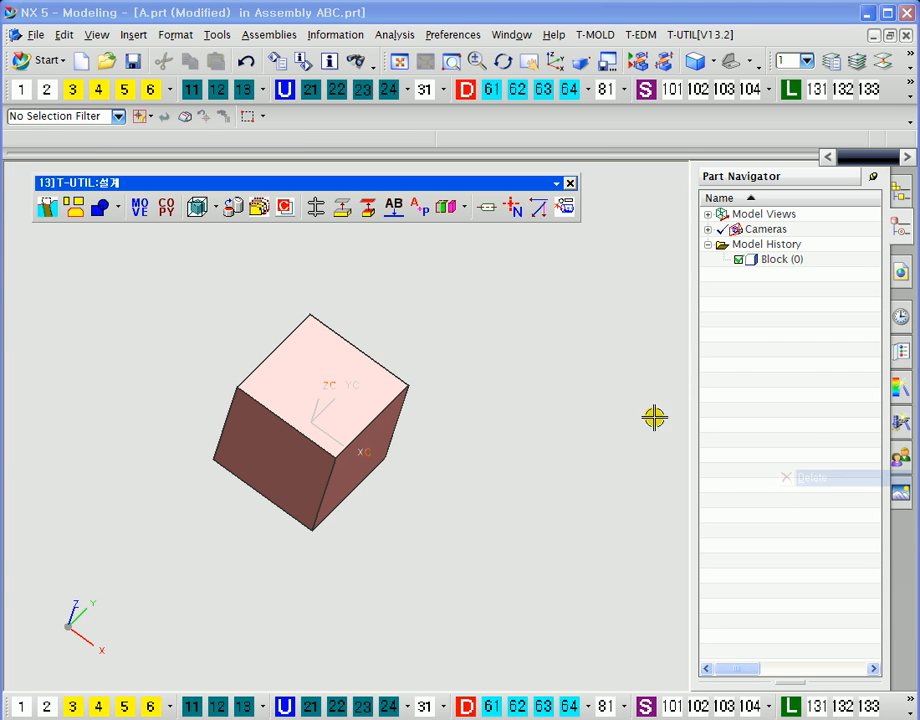
Step: Show component B's blue cylinder next to component A's block, keeping component C hidden
left_click(897, 191)
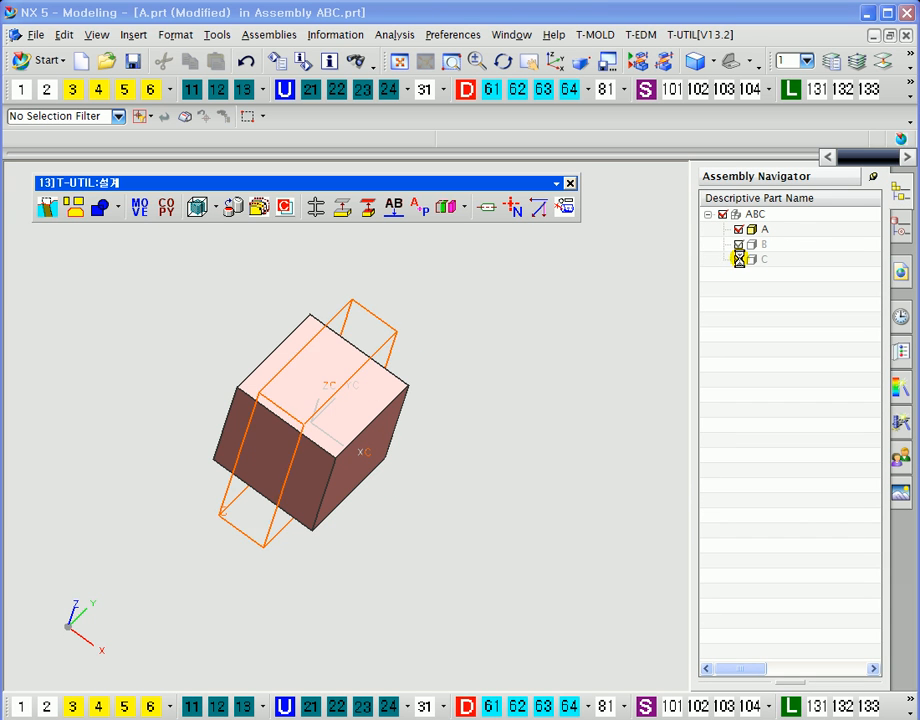
left_click(739, 260)
left_click(738, 259)
left_click(737, 244)
middle_click_drag(568, 352, 557, 325)
middle_click_drag(547, 386, 495, 342, "shift")
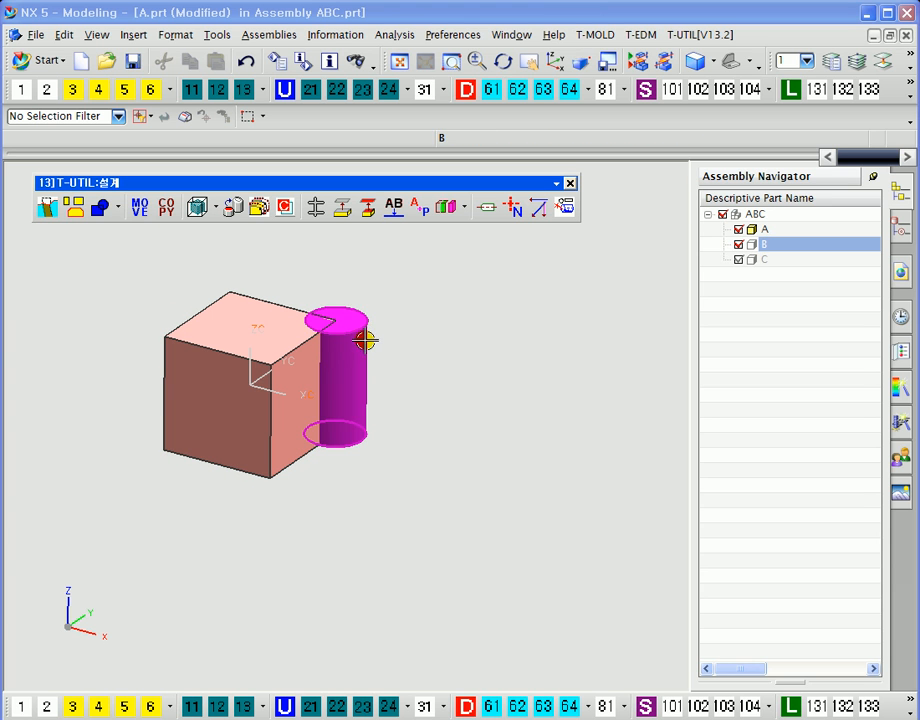
middle_click_drag(443, 308, 445, 294)
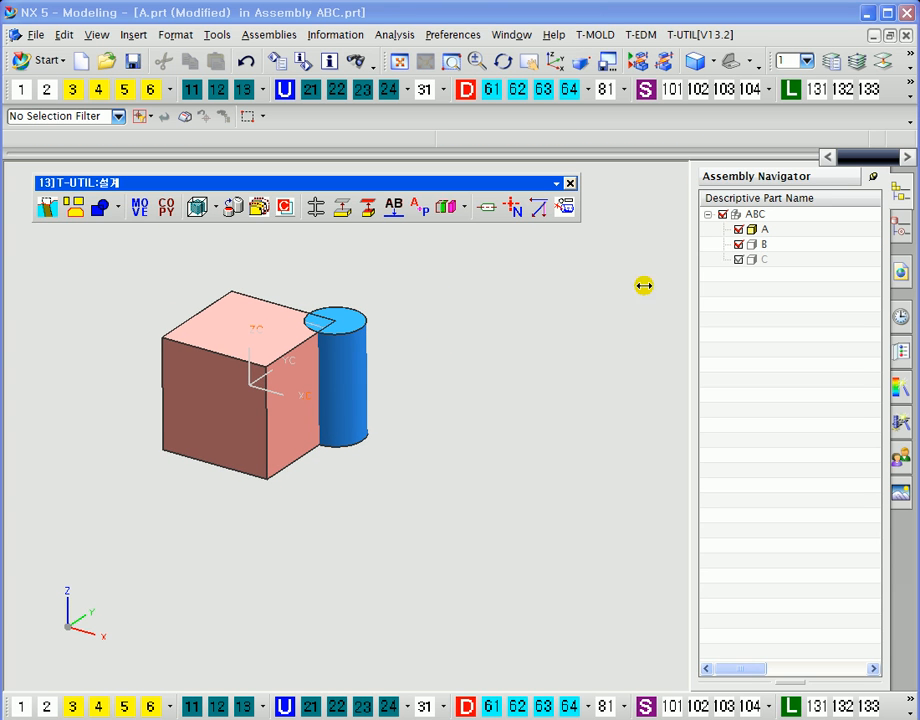
Step: Make the top-level assembly ABC the work part
double_click(750, 215)
scroll(382, 292, "up", 2)
middle_click_drag(248, 286, 304, 313, "shift")
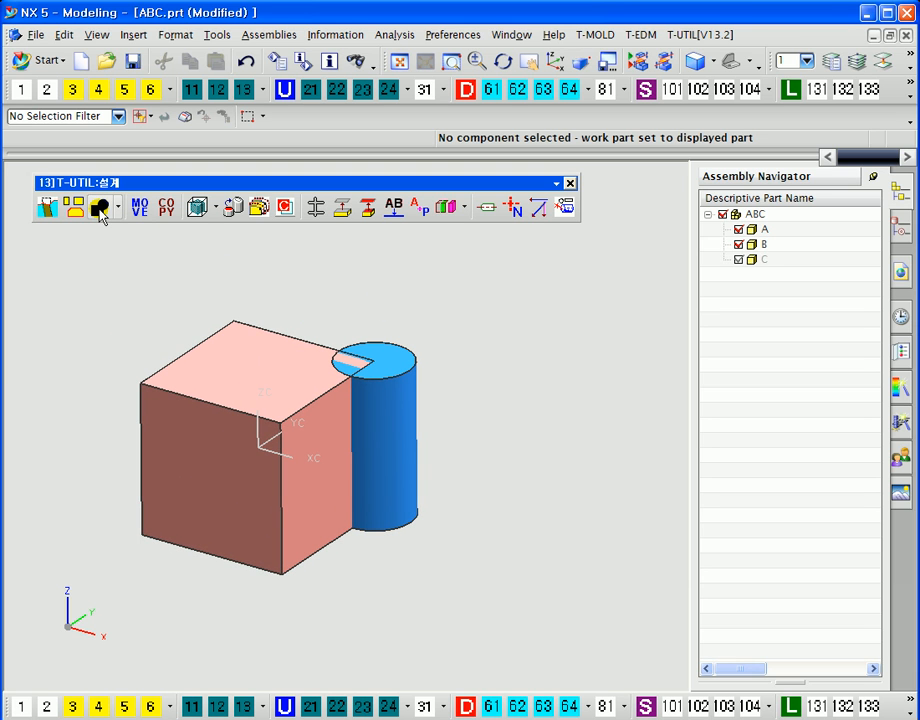
Step: Use Assembly Unite to join component B's cylinder to component A's block, with Retain Target, Retain Tool and Remove wave parameter off
left_click(101, 208)
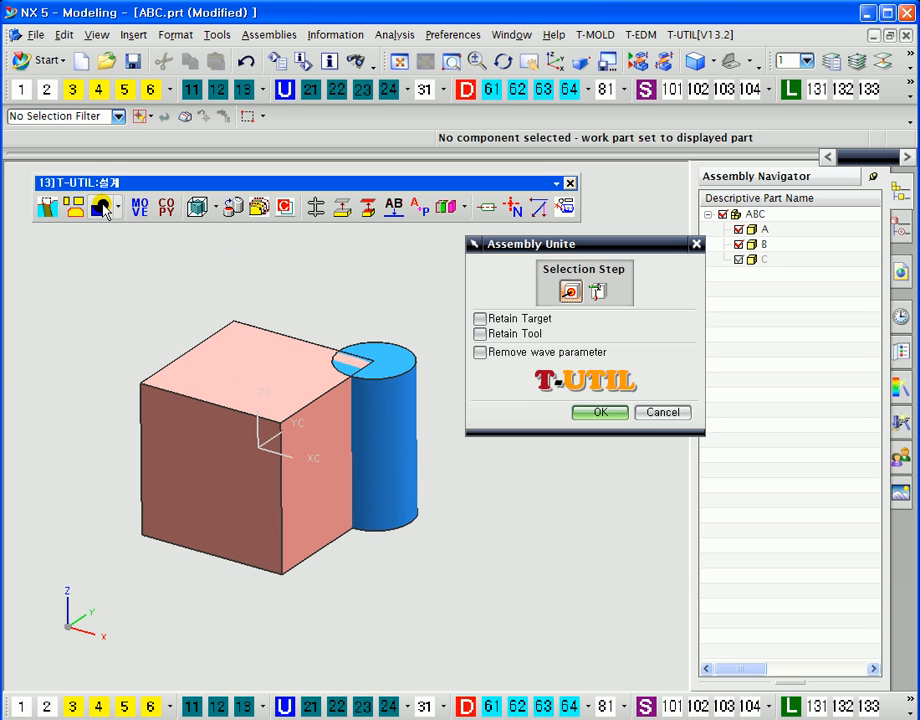
left_click_drag(520, 252, 565, 252)
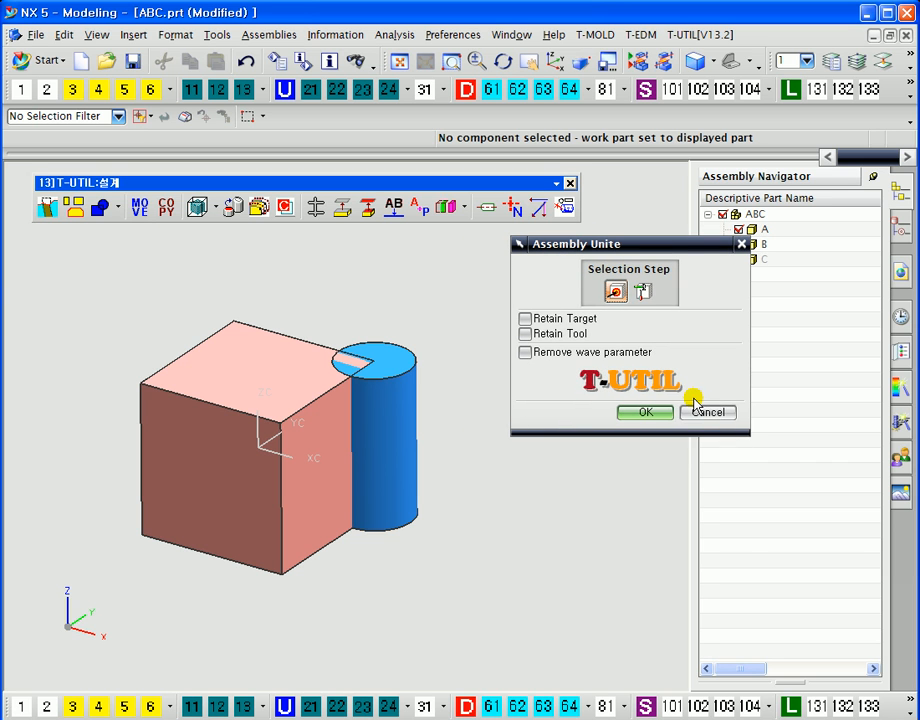
left_click_drag(605, 253, 598, 275)
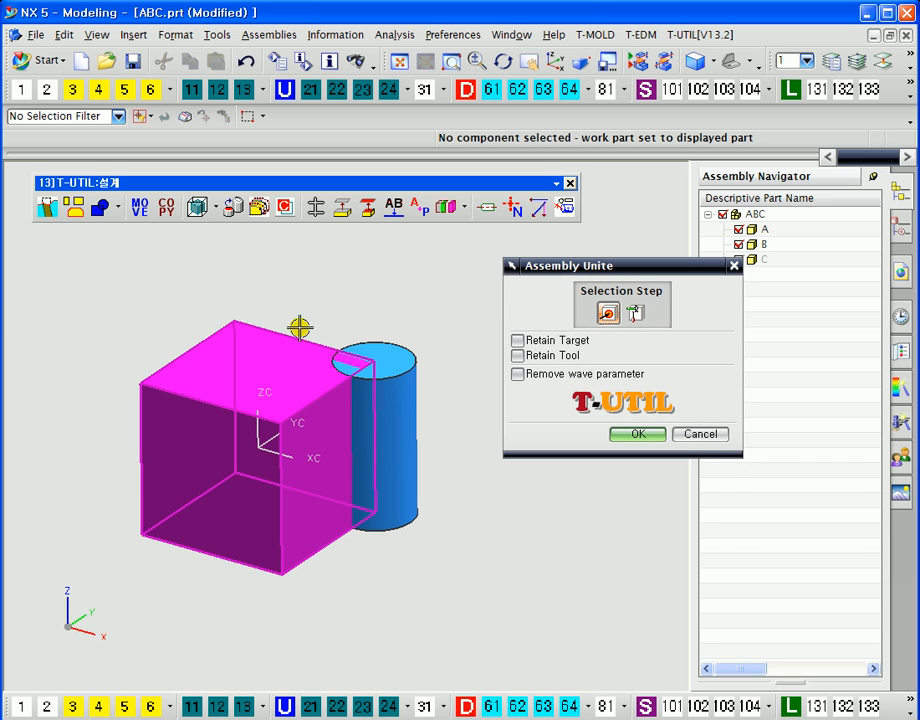
left_click(366, 357)
left_click(412, 370)
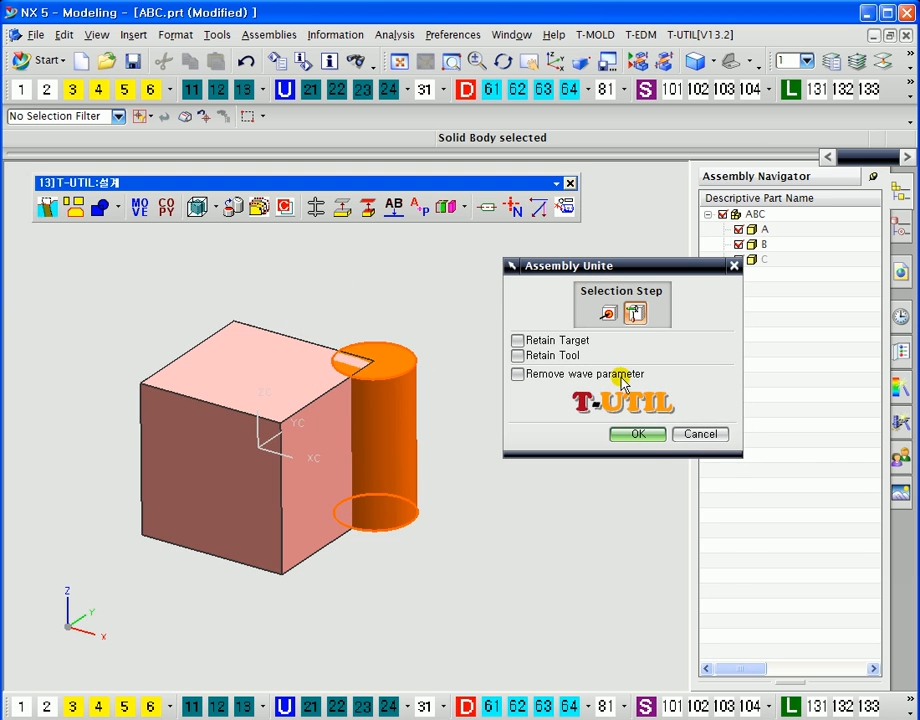
left_click(640, 435)
left_click(700, 433)
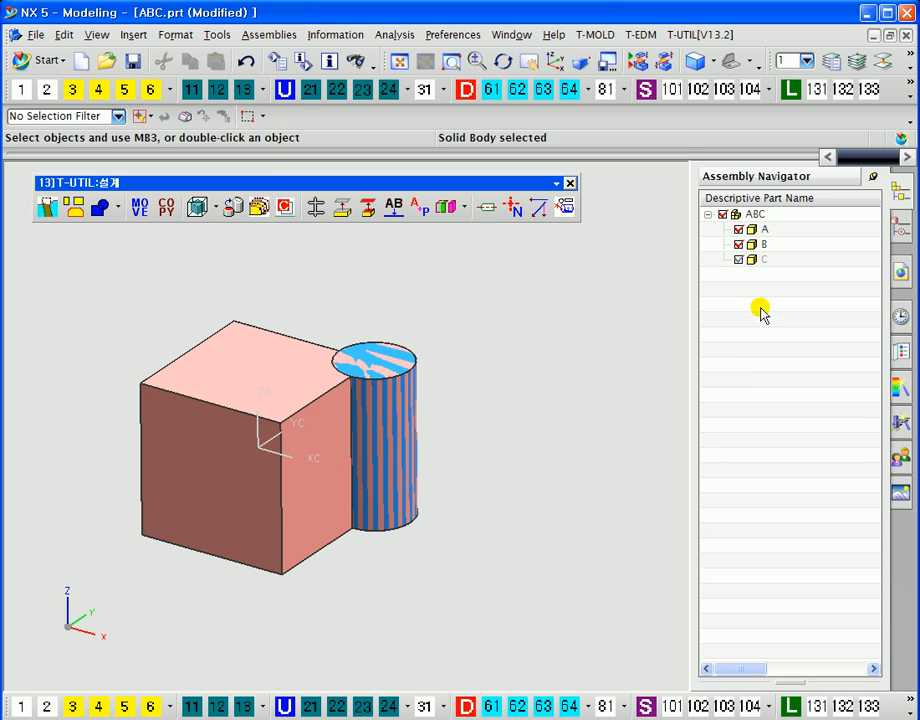
Step: Display part A on its own and examine the linked body and unite features in its model history
left_click(763, 232)
right_click(764, 232)
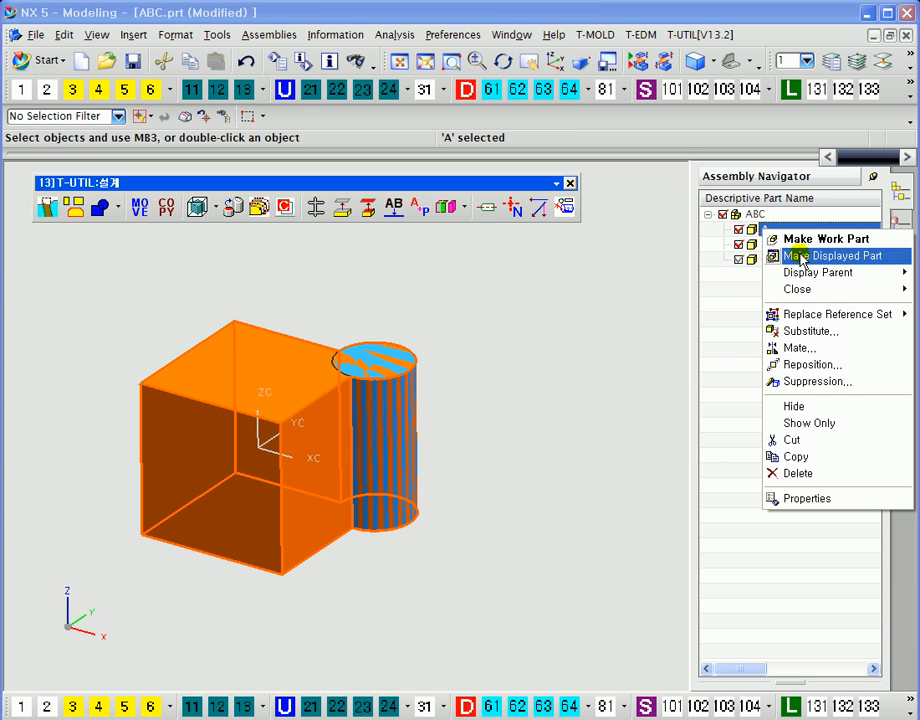
left_click(790, 256)
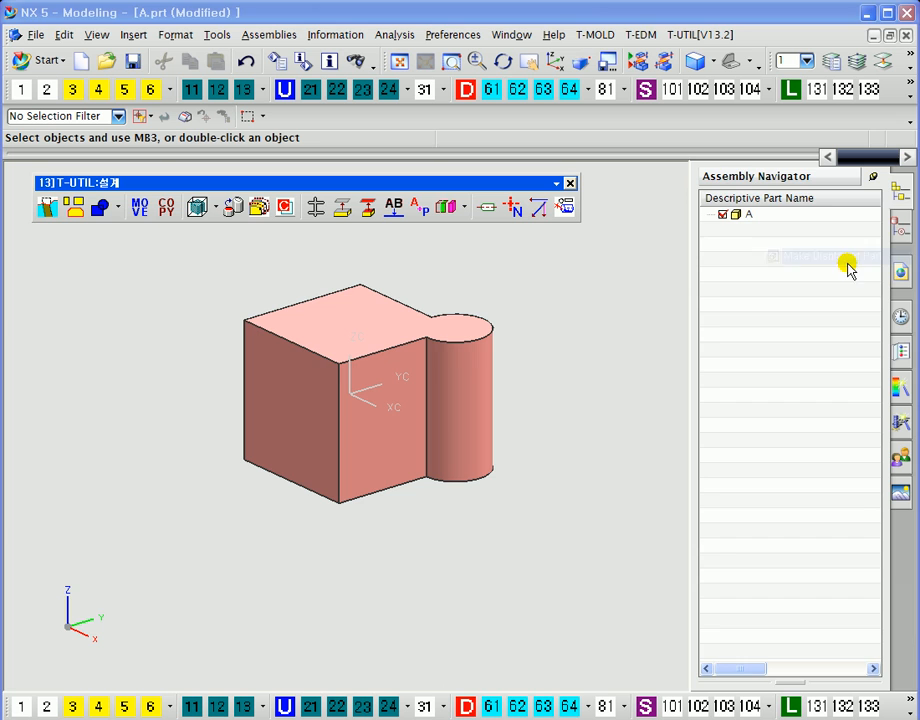
left_click(898, 228)
left_click(779, 276)
left_click(774, 290)
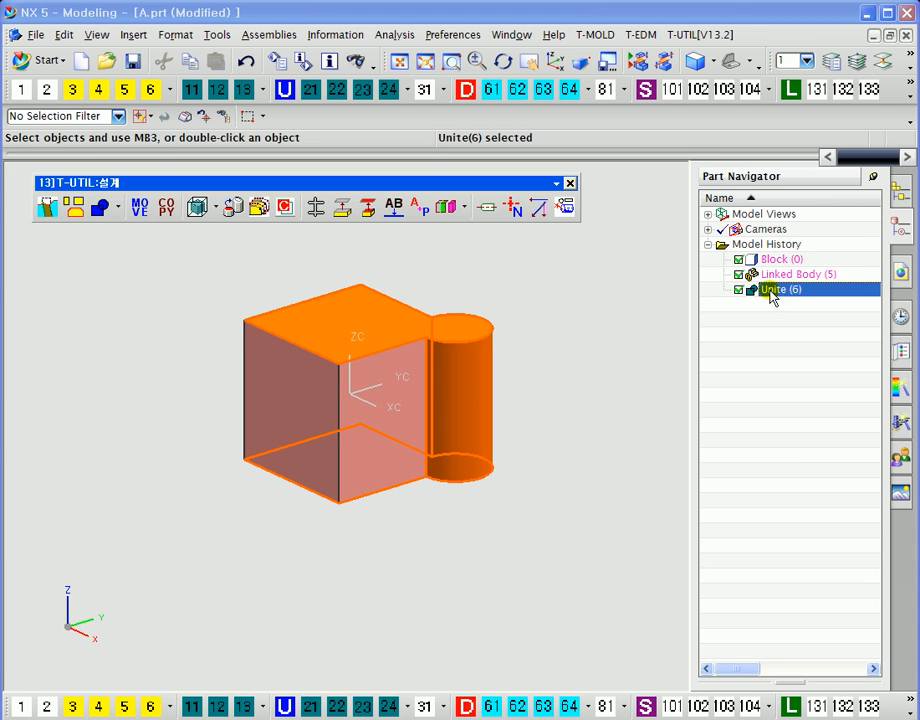
Step: Return the display from the united part A to its parent assembly ABC
left_click(900, 193)
right_click(745, 215)
mouse_move(768, 224)
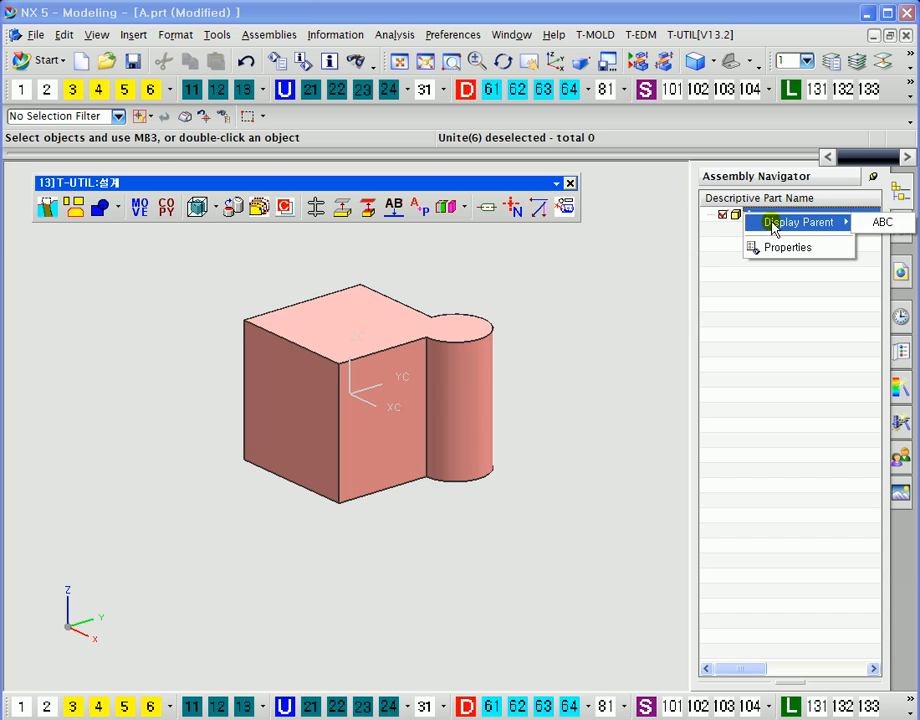
left_click(878, 224)
left_click(119, 208)
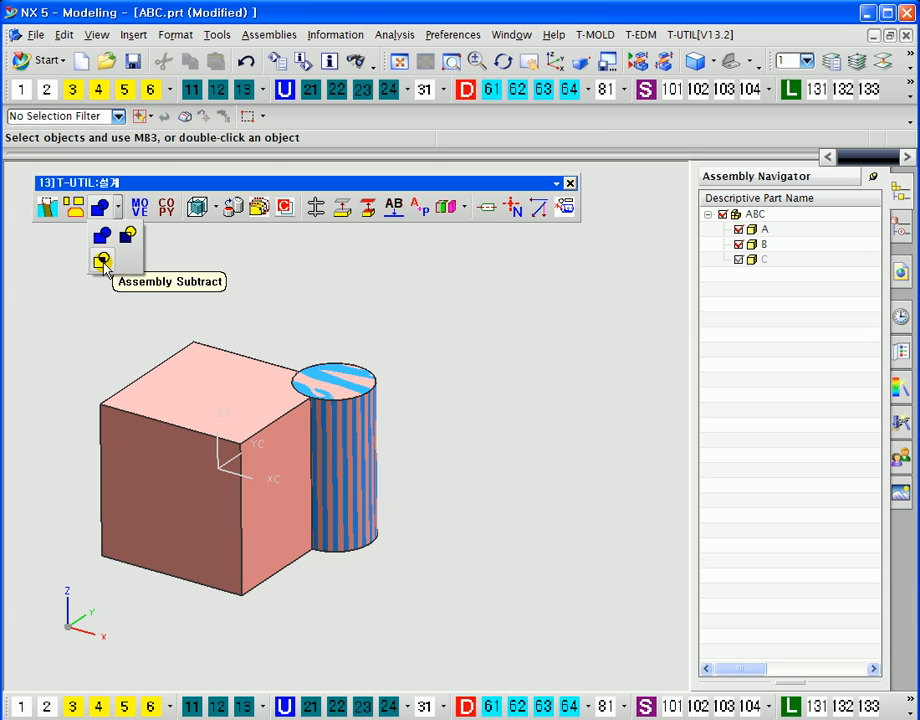
left_click(103, 262)
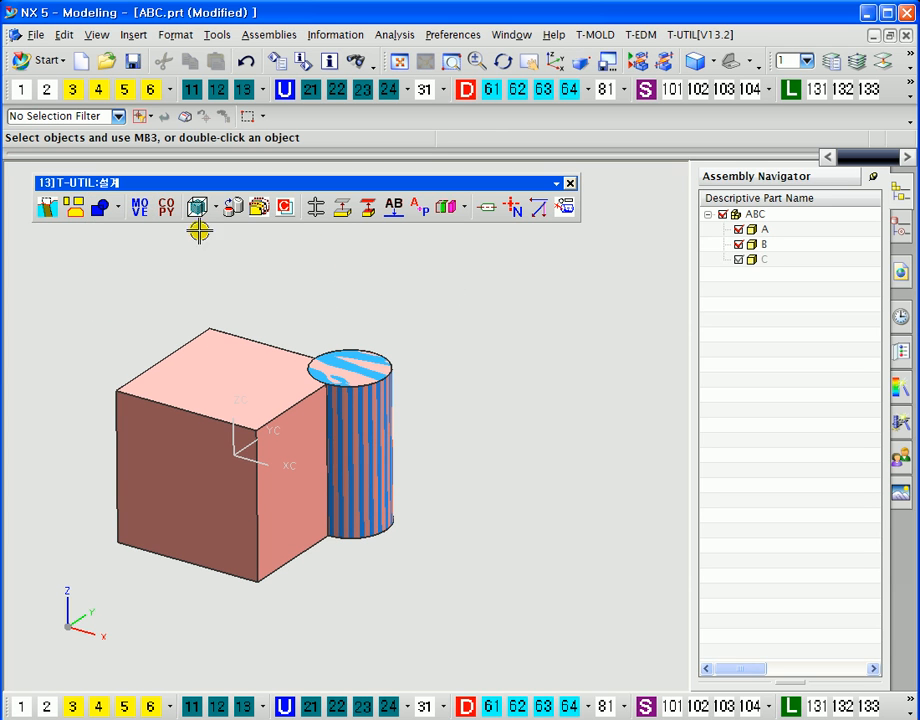
Step: Swap the shown and hidden objects and create a new solid block in the empty space beside the green block
key("ctrl+shift+b")
middle_click_drag(442, 356, 395, 364, "shift")
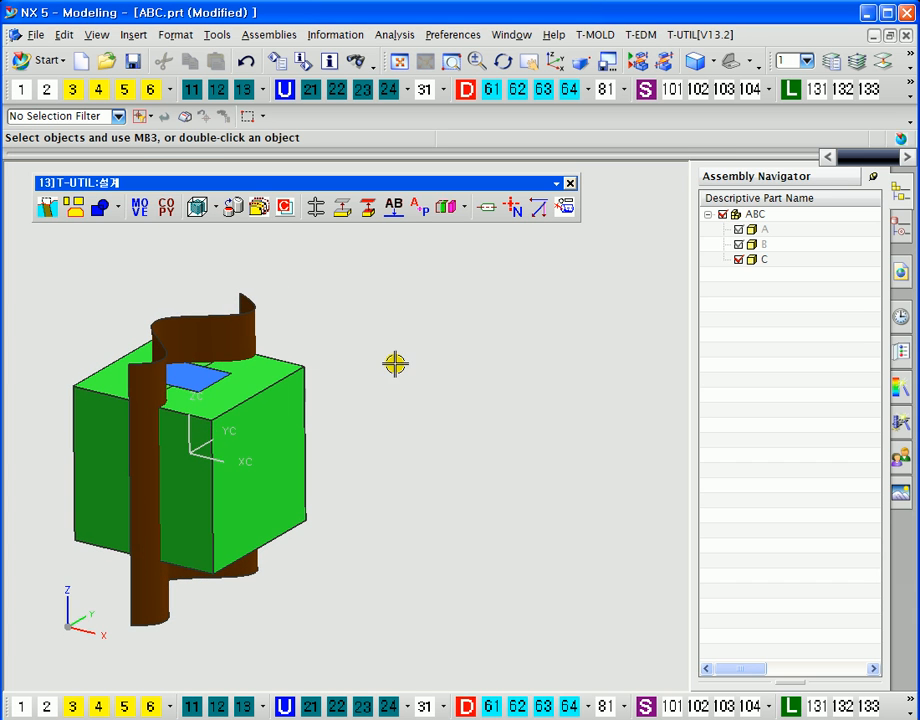
left_click(132, 35)
mouse_move(178, 190)
mouse_move(200, 163)
left_click(304, 203)
left_click(387, 428)
middle_click(495, 416)
middle_click_drag(551, 430, 393, 524, "shift")
middle_click_drag(269, 562, 281, 483, "ctrl")
middle_click_drag(377, 464, 384, 363, "shift")
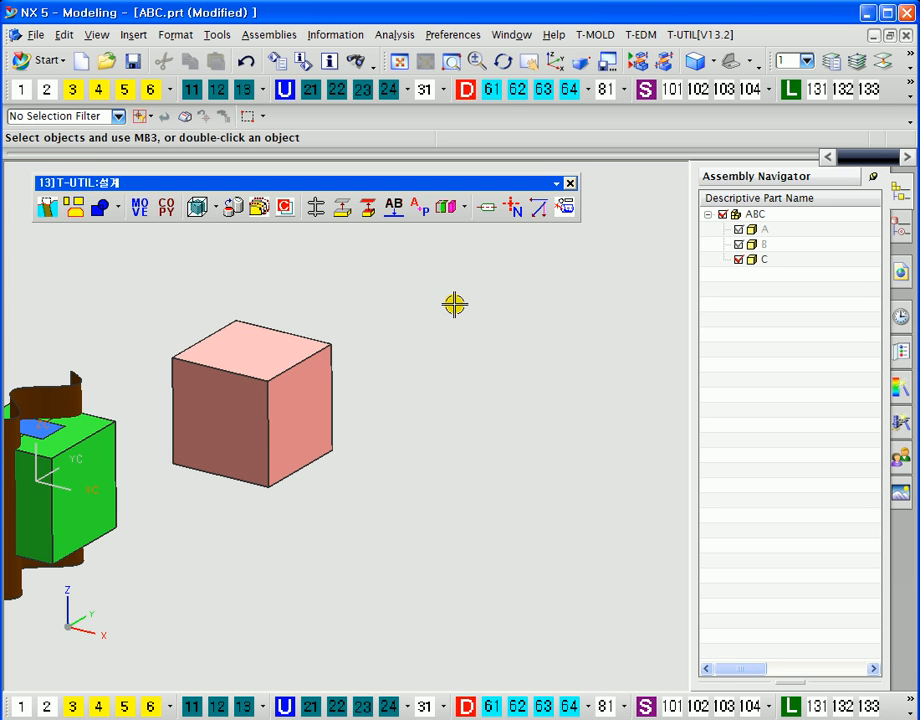
Step: Transform the new pink block by copying it from its lower-left front corner to its diagonally opposite upper corner
key("ctrl+t")
left_click(318, 365)
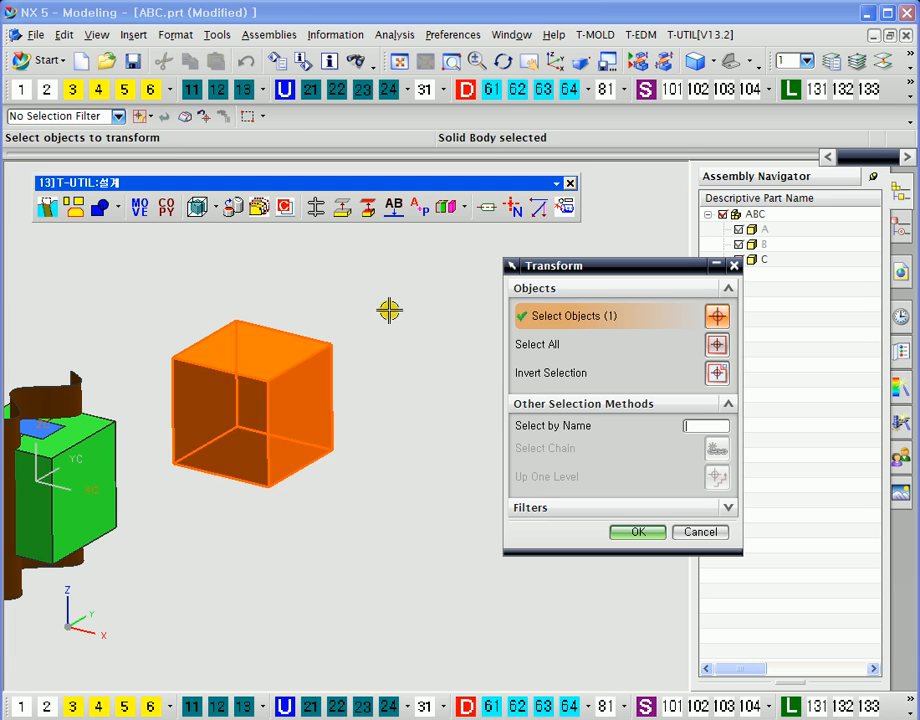
middle_click(390, 309)
left_click(589, 292)
left_click(585, 292)
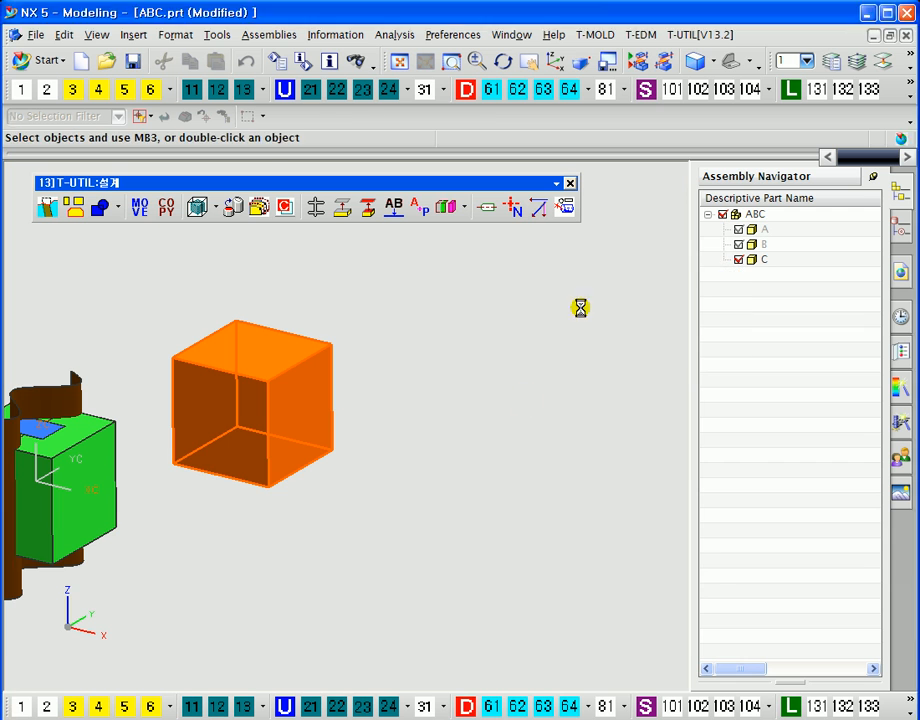
left_click(173, 464)
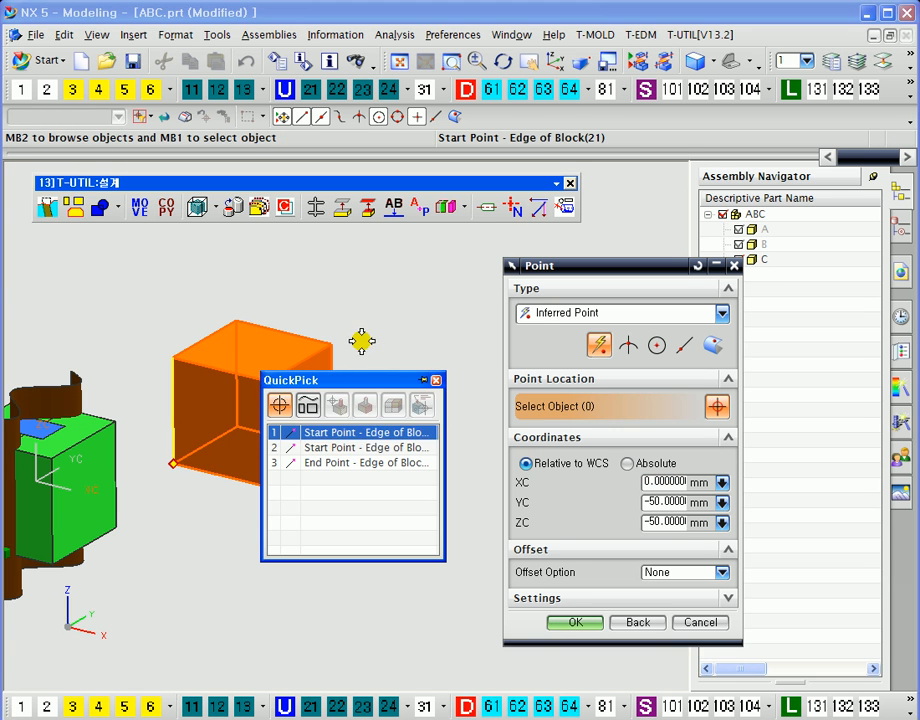
left_click(345, 433)
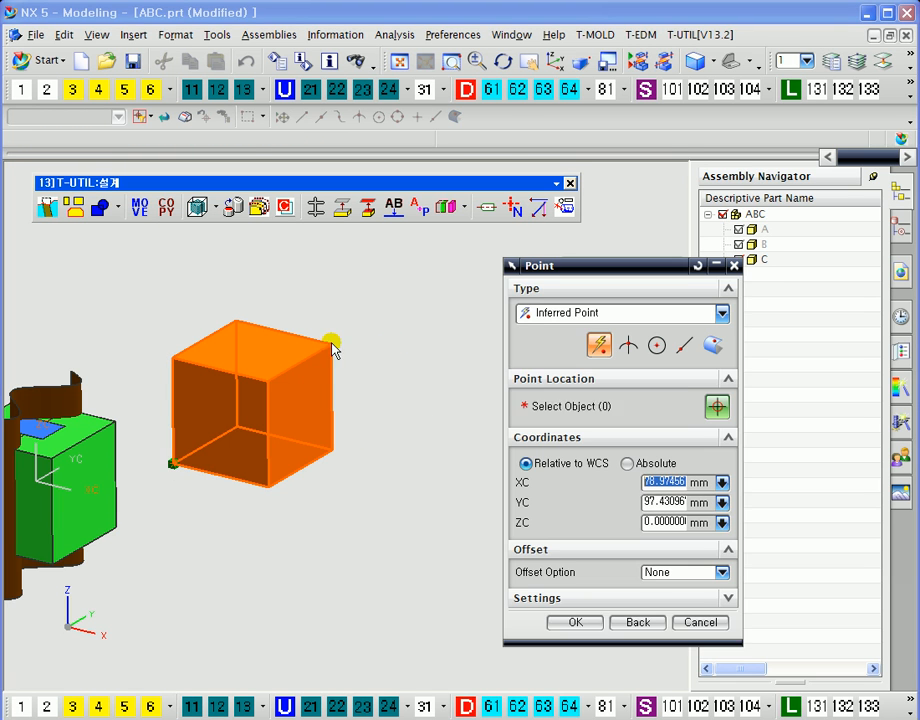
left_click(330, 342)
left_click(628, 421)
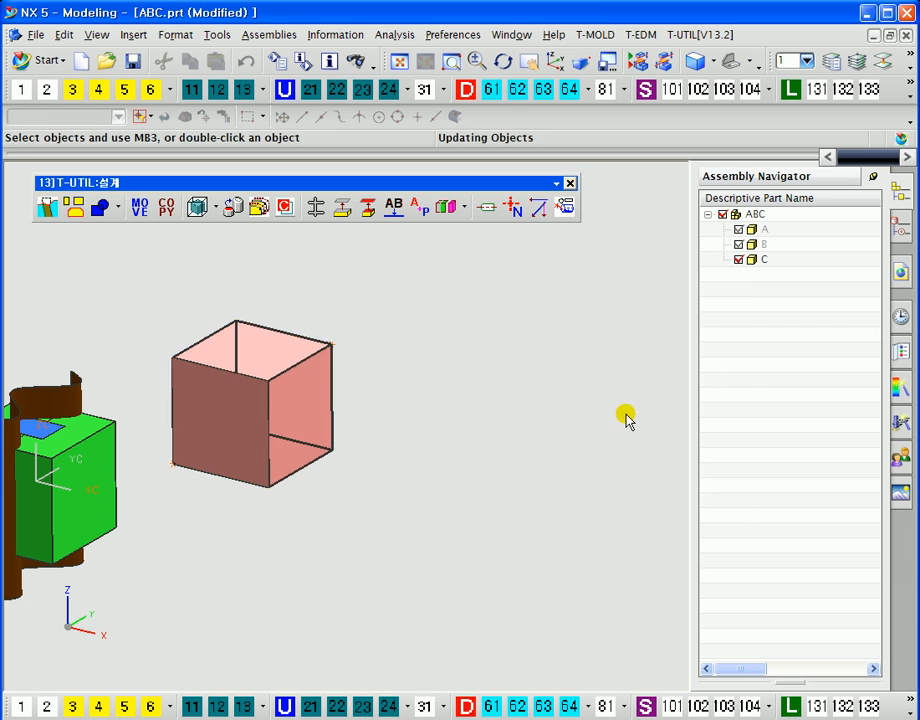
scroll(322, 413, "down", 2)
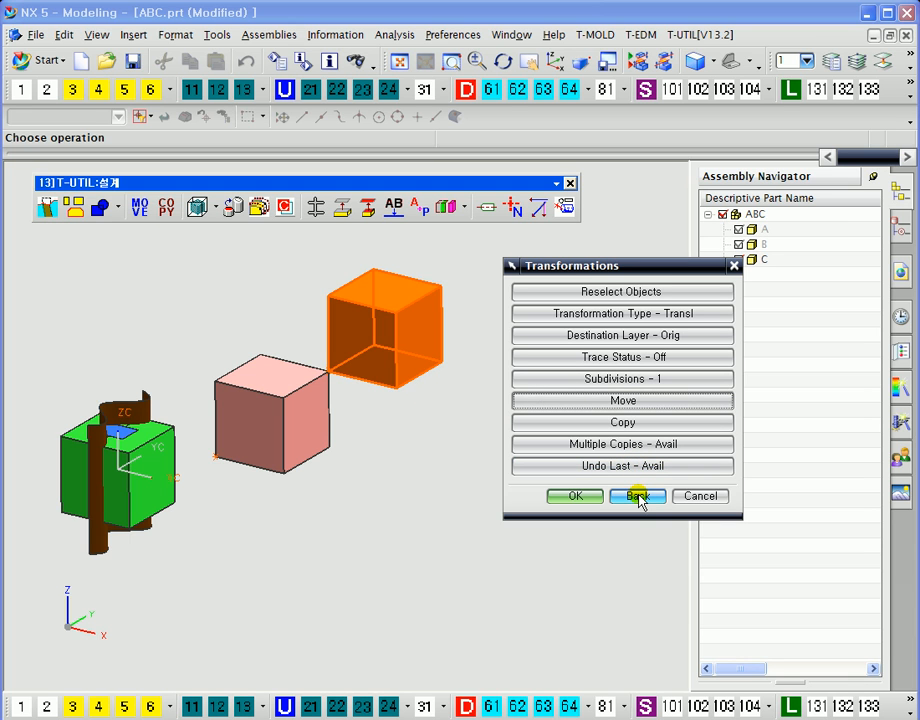
left_click(697, 497)
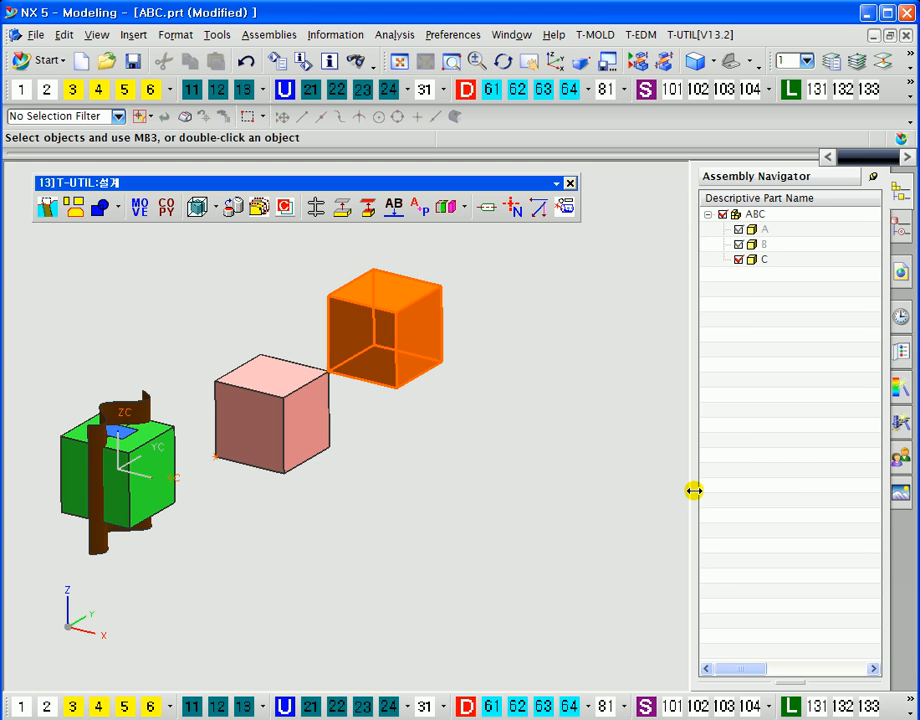
Step: Use the T-UTIL Move tool to shift the copied block through successive destination points until it stands well clear of the original
left_click(146, 218)
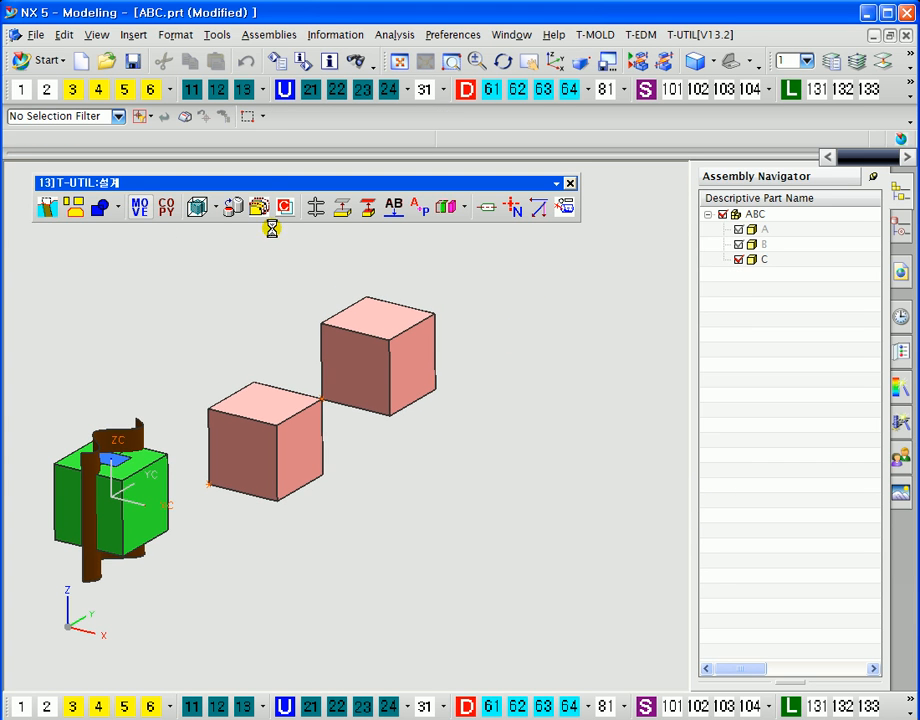
left_click_drag(557, 266, 623, 253)
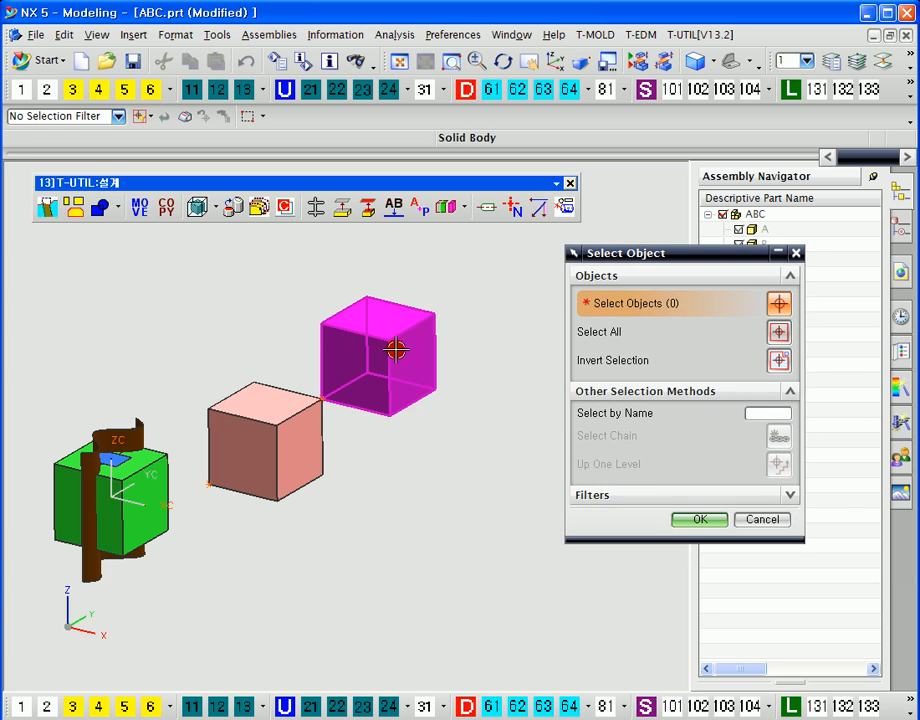
left_click(390, 349)
middle_click(500, 310)
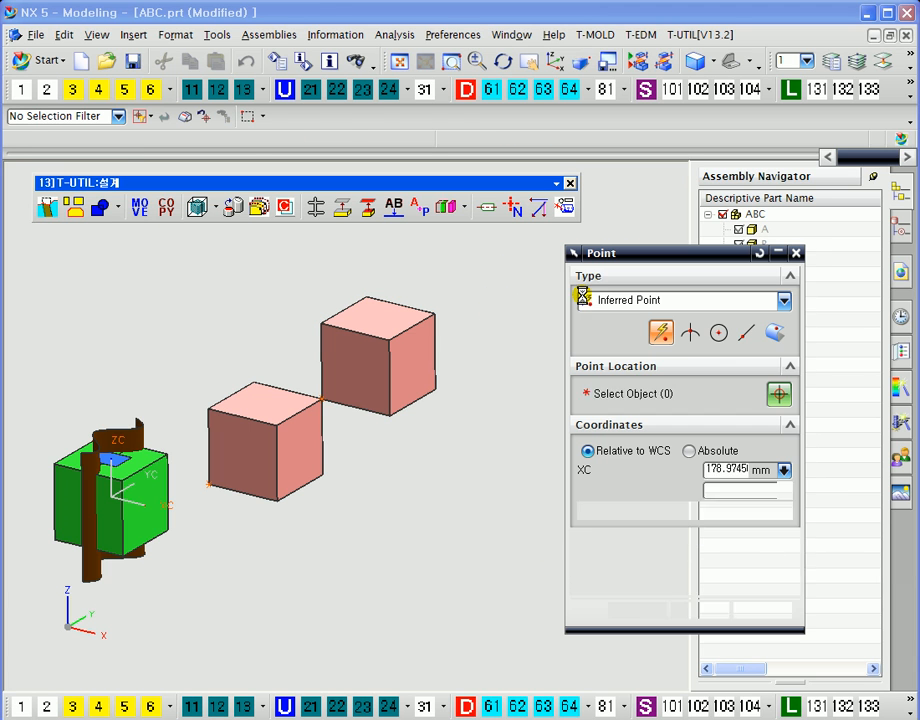
left_click(320, 323)
left_click(390, 418)
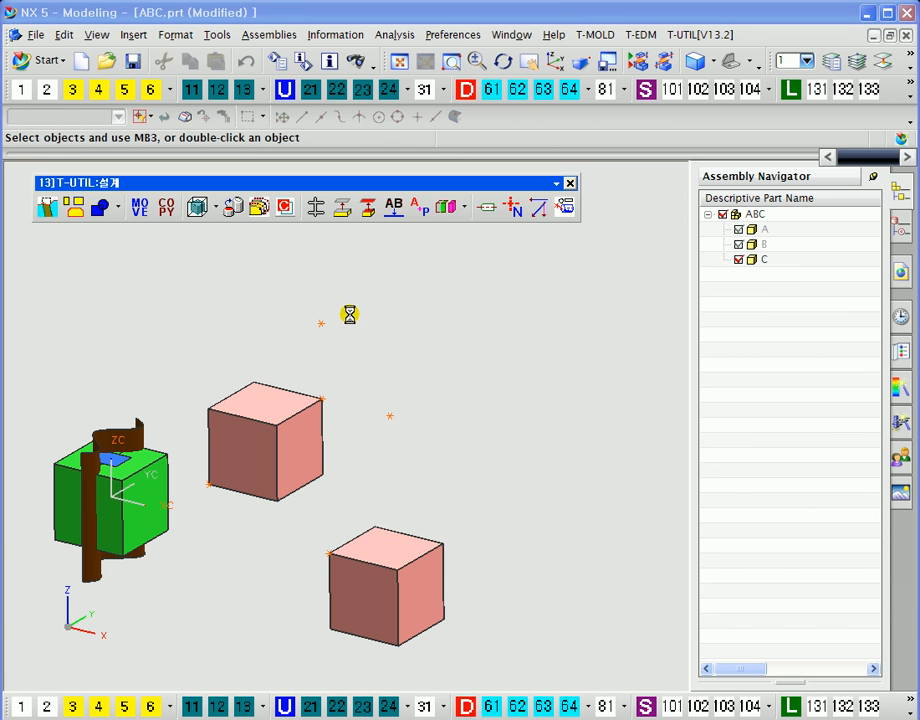
left_click(435, 334)
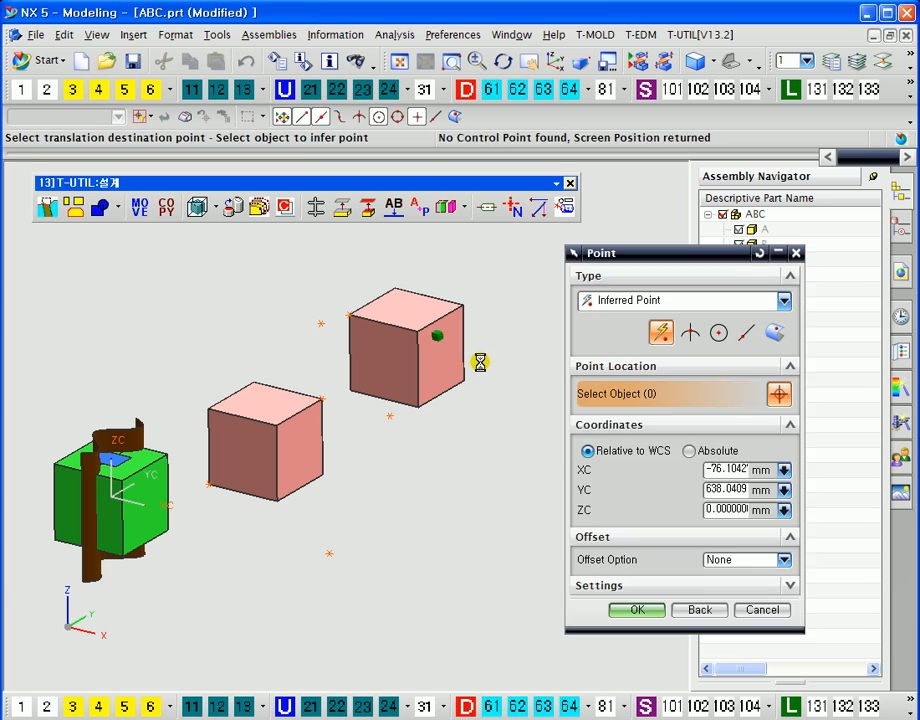
left_click(478, 362)
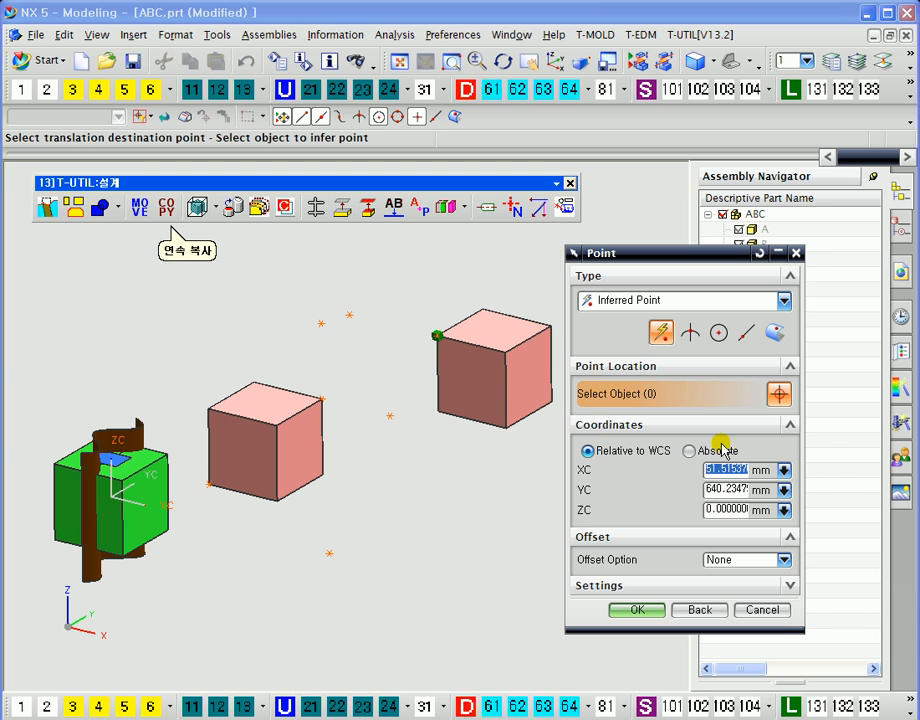
left_click(762, 609)
middle_click_drag(395, 517, 396, 489, "shift")
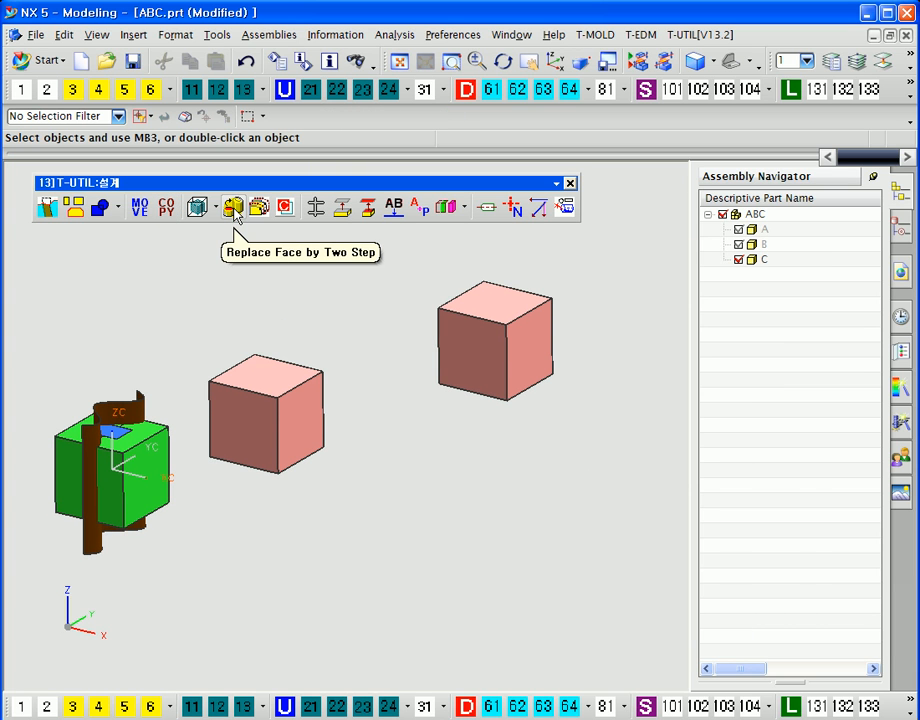
middle_click_drag(611, 265, 573, 306, "shift")
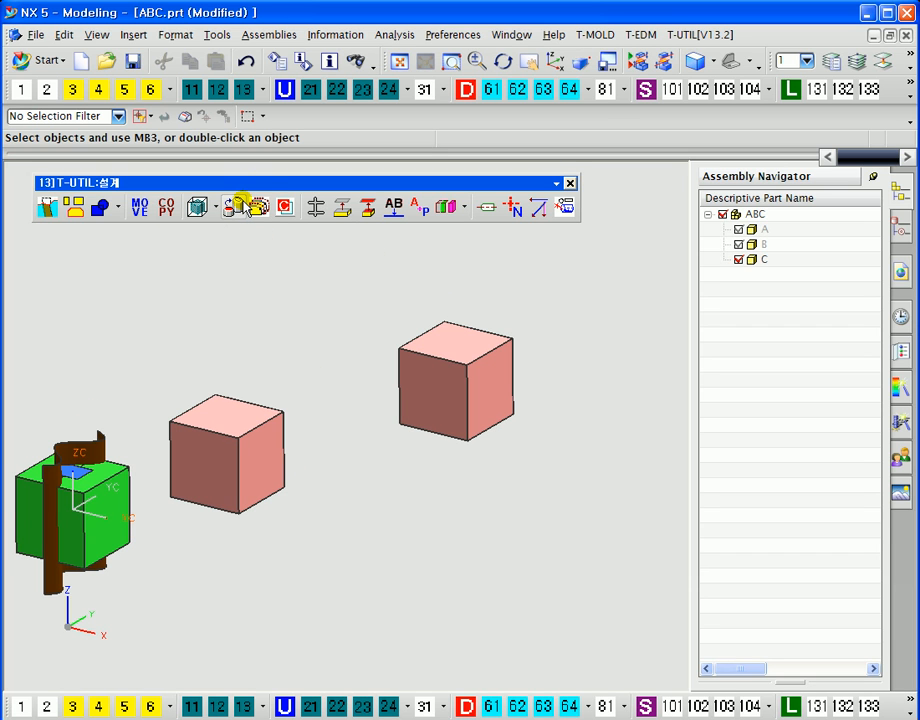
left_click(233, 206)
left_click_drag(660, 259, 643, 247)
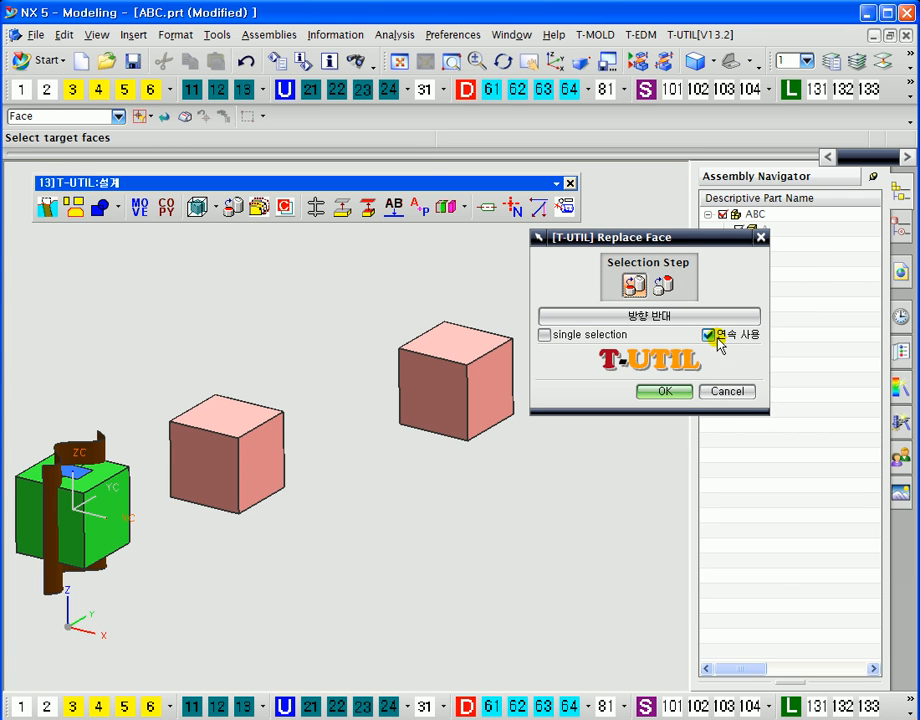
left_click(729, 391)
Step: Apply a 30 mm Edge Blend to the upper right edge of the copied block
scroll(555, 310, "up", 3)
left_click(134, 35)
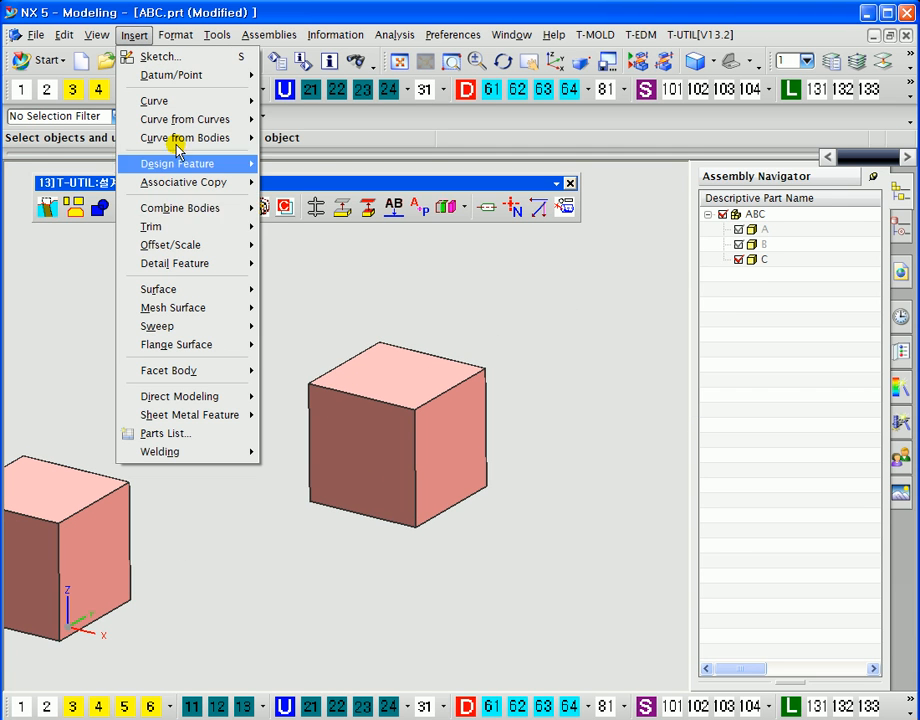
mouse_move(176, 216)
mouse_move(185, 263)
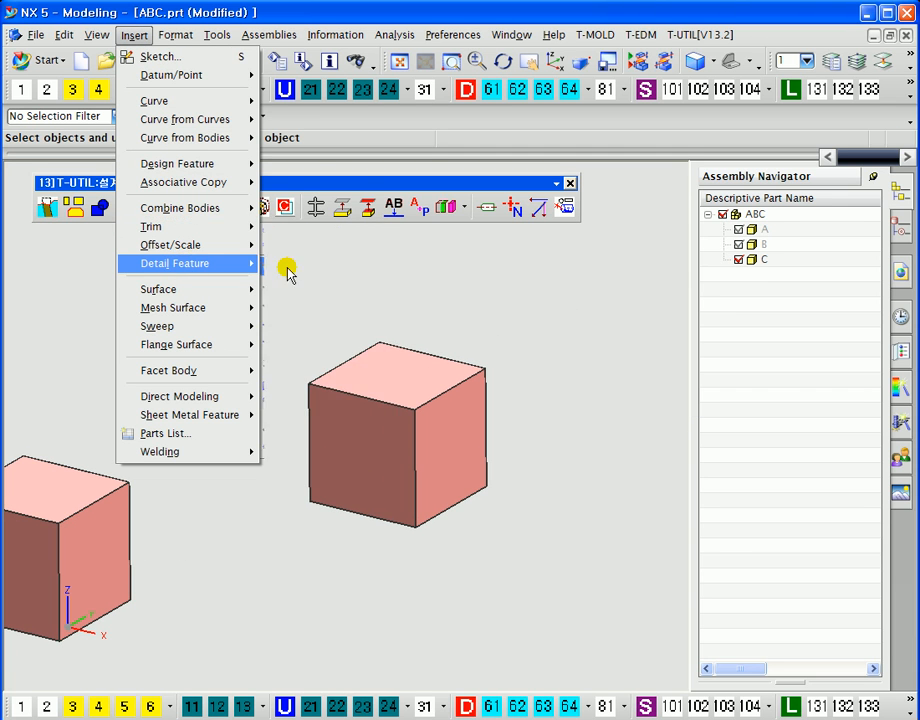
left_click(288, 268)
left_click(451, 390)
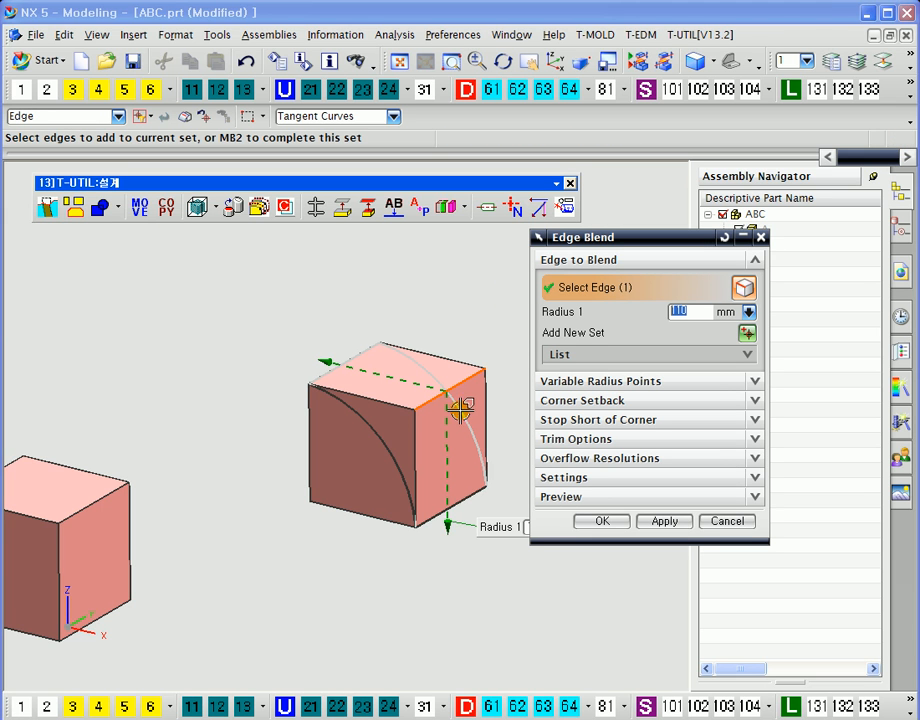
left_click_drag(451, 524, 439, 426)
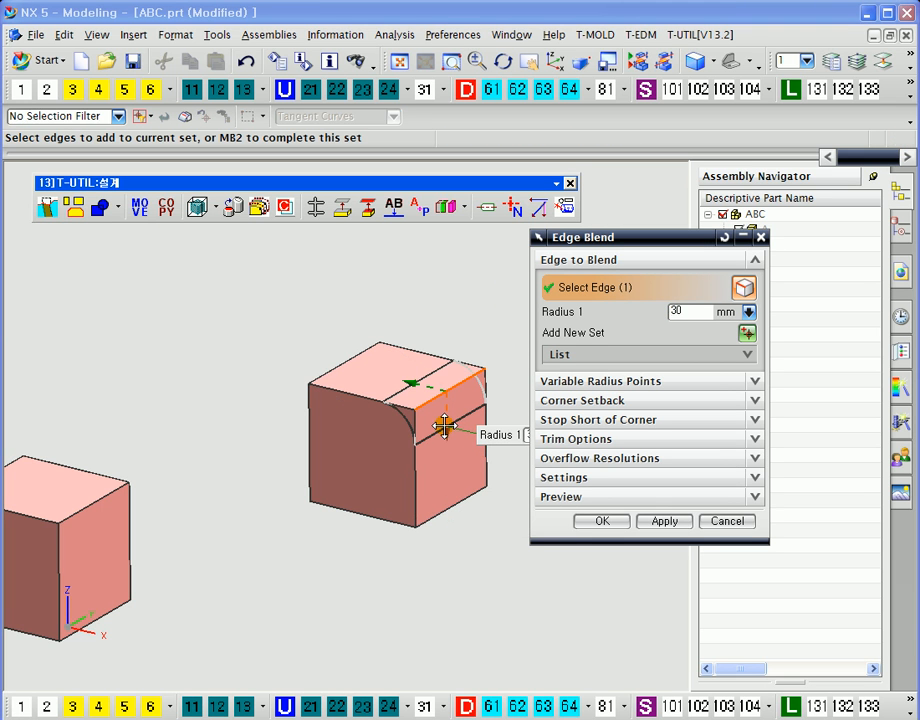
left_click(665, 521)
Step: Blend the original block's upper right edge and the copied block's lower front edge with a 30 mm radius
middle_click_drag(358, 421, 412, 358, "shift")
left_click(168, 447)
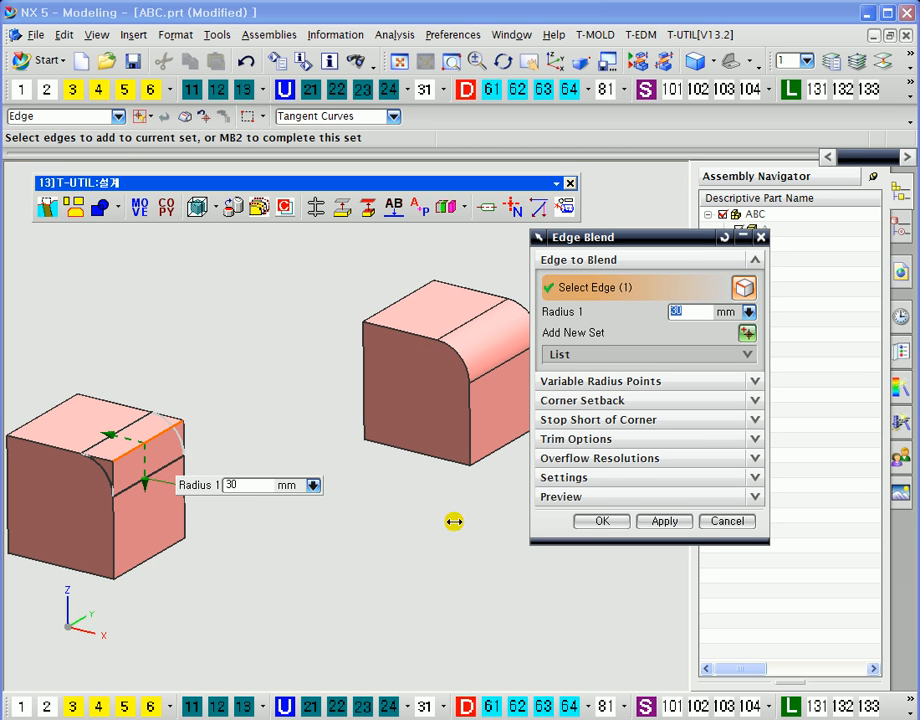
left_click(652, 520)
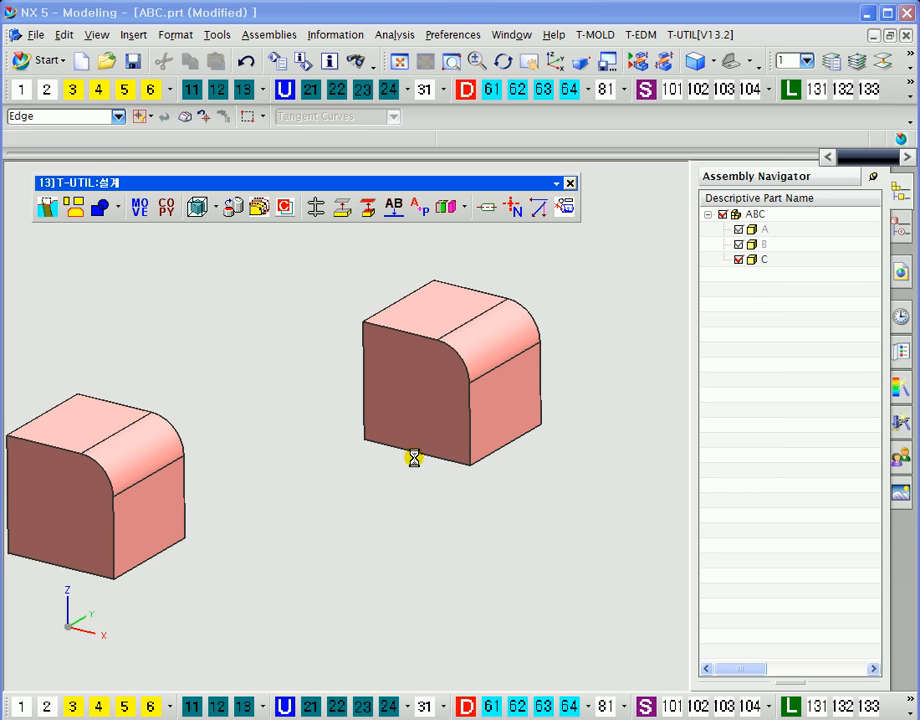
left_click(413, 459)
left_click(680, 522)
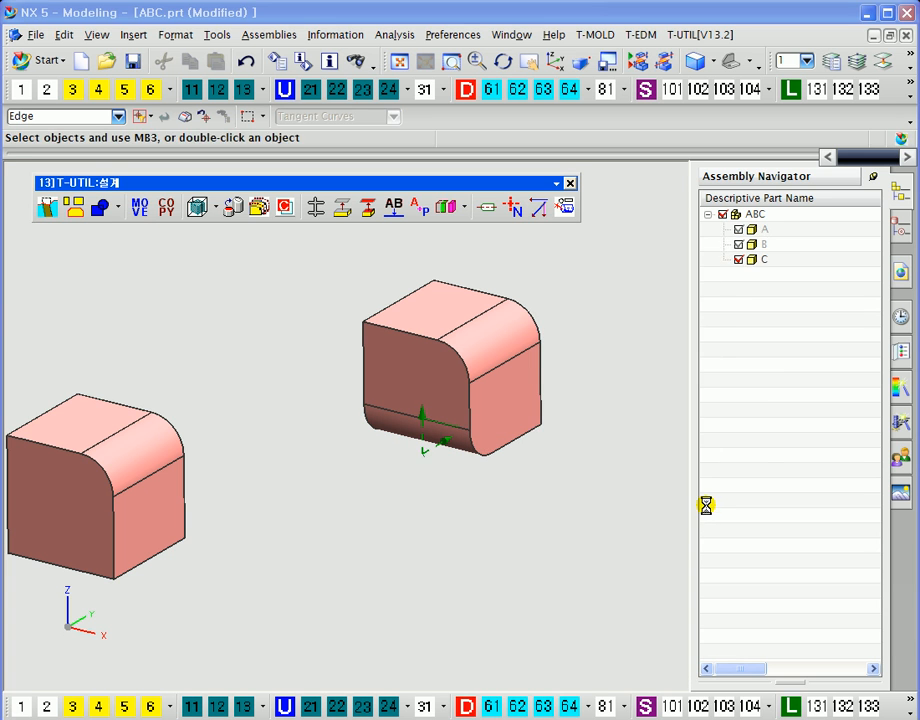
left_click(727, 521)
Step: Use T-UTIL Replace Face to replace the copied block's upper blend face with its flat top face
middle_click_drag(335, 534, 348, 459)
scroll(386, 392, "up", 3)
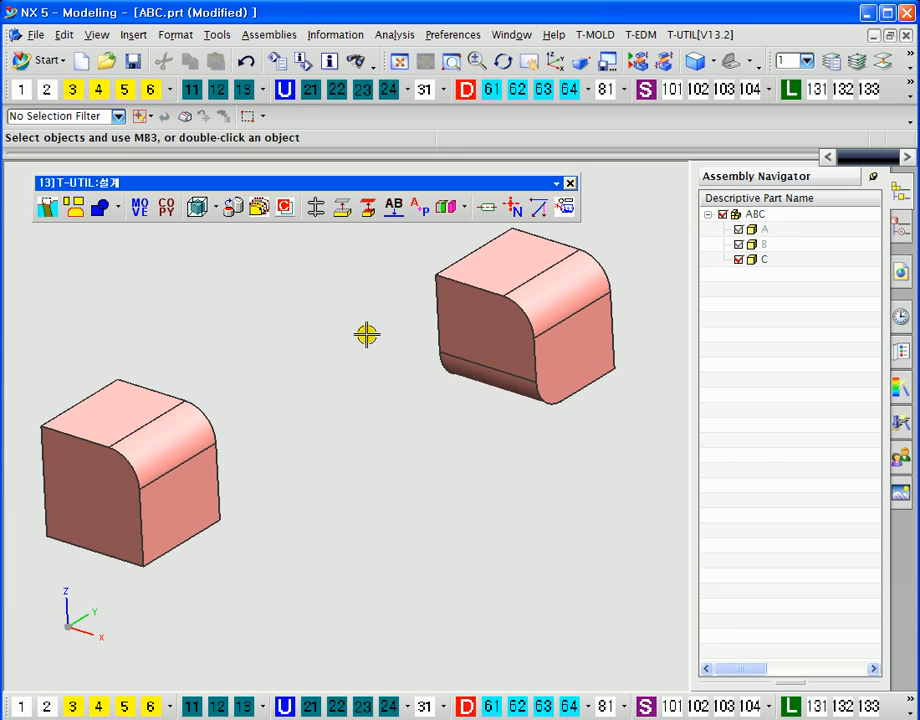
left_click(234, 207)
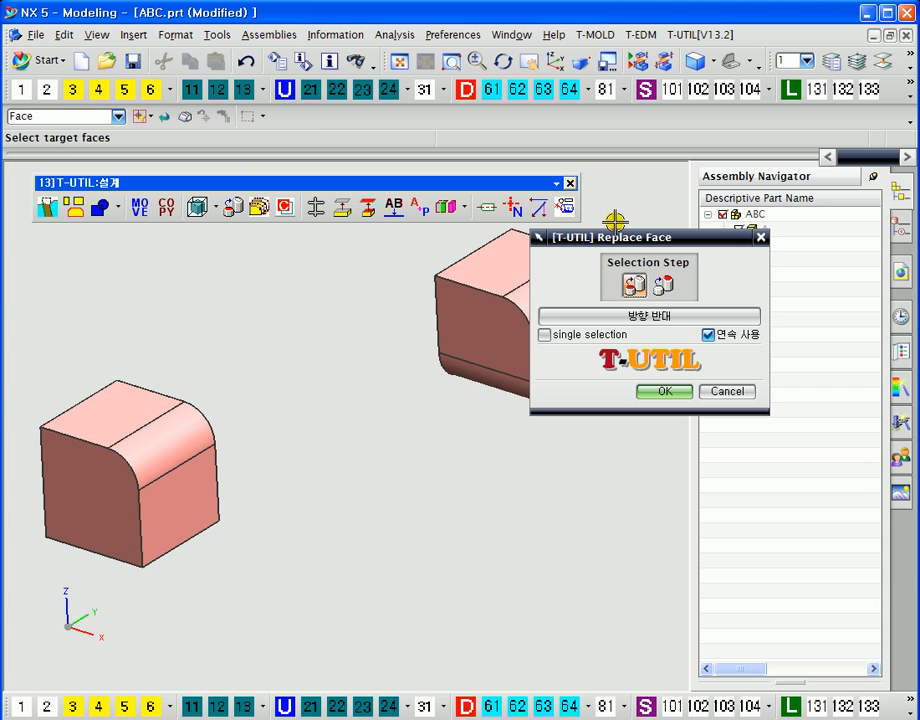
left_click_drag(617, 240, 702, 262)
middle_click_drag(443, 354, 411, 403, "shift")
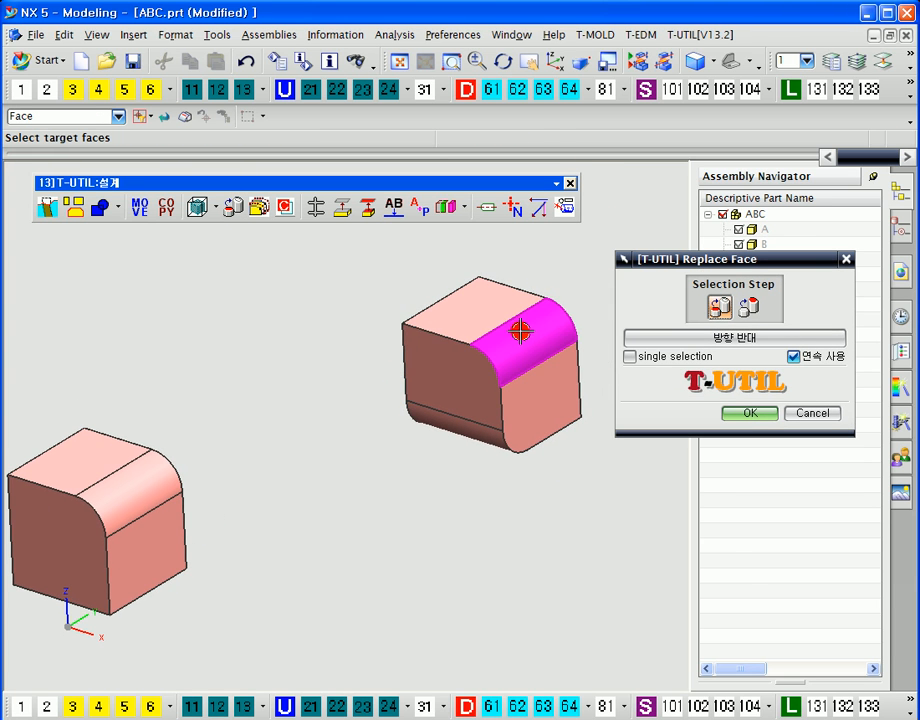
left_click(536, 334)
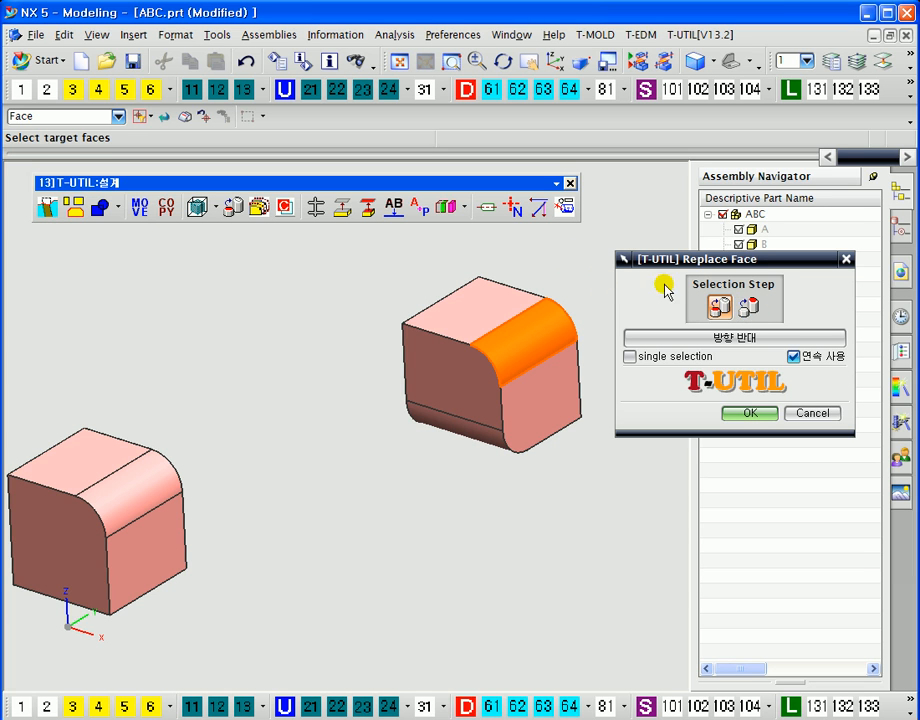
middle_click(591, 274)
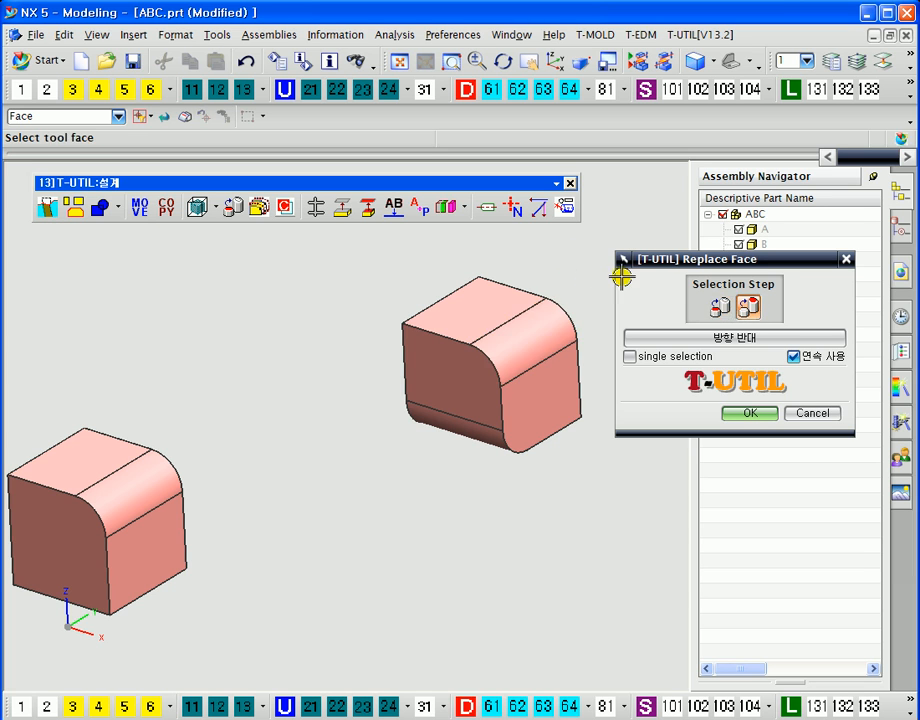
left_click(485, 300)
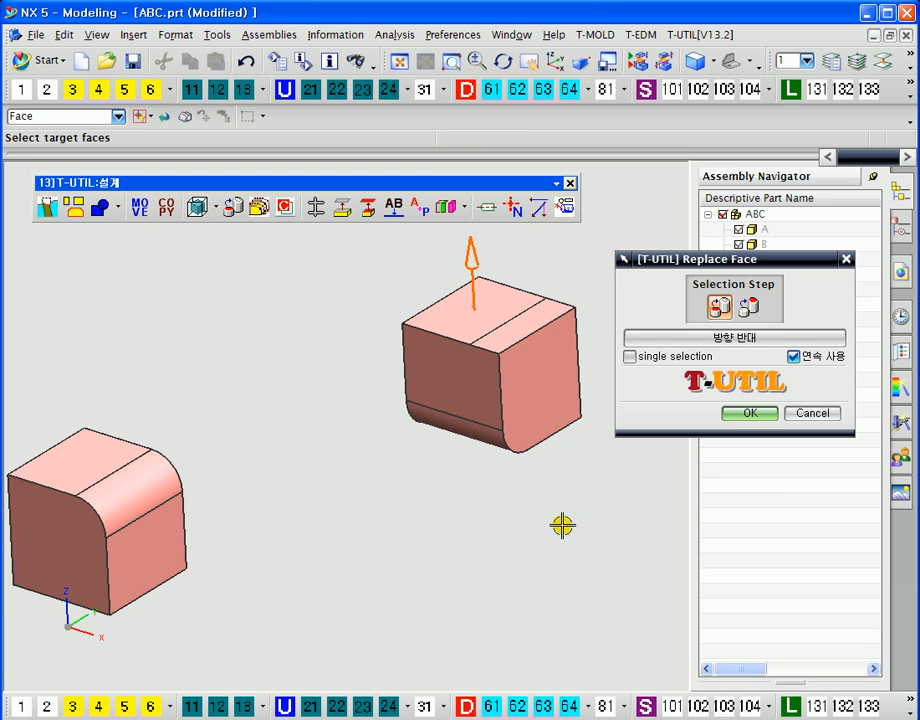
Step: Replace the copied block's lower blend face with its flat front face
key("F5")
middle_click_drag(540, 513, 476, 455)
left_click(476, 455)
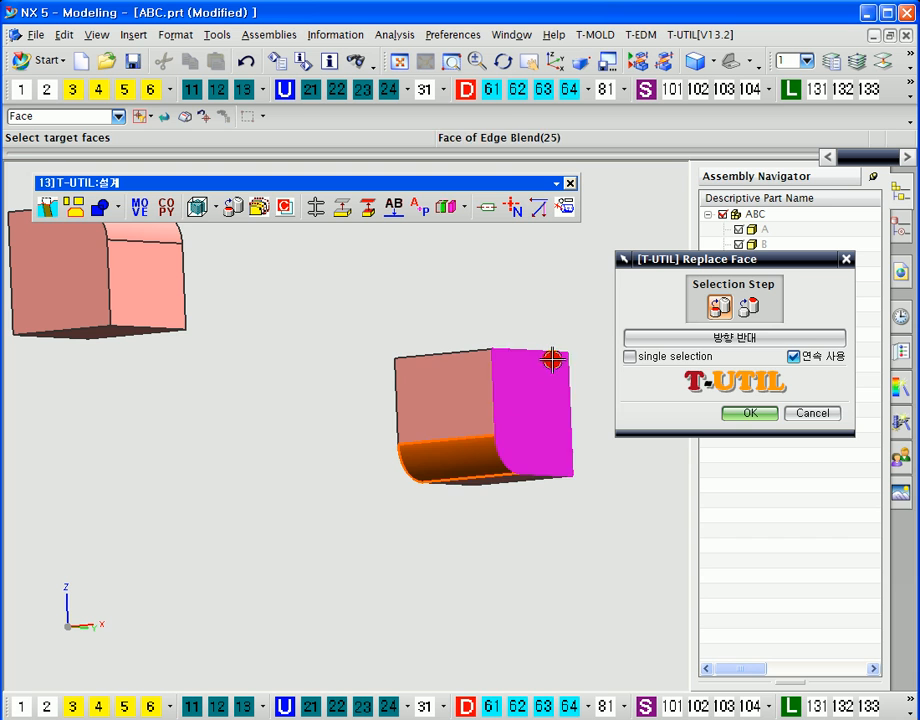
middle_click(470, 340)
left_click(452, 390)
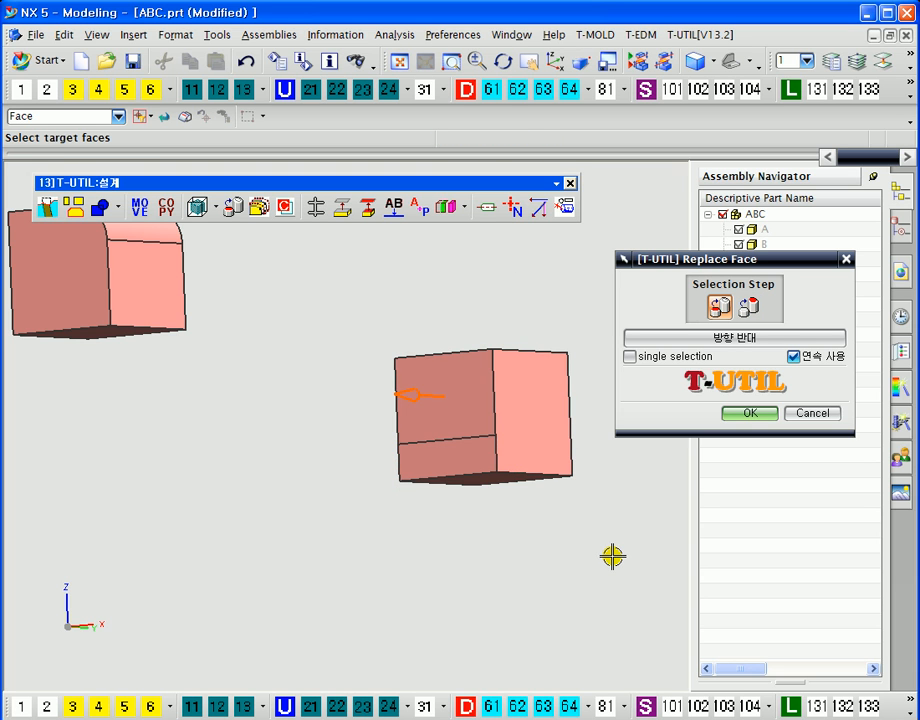
Step: Replace the original block's blend face with its flat right side face and finish the Replace Face tool
key("F5")
middle_click_drag(244, 300, 308, 392, "shift")
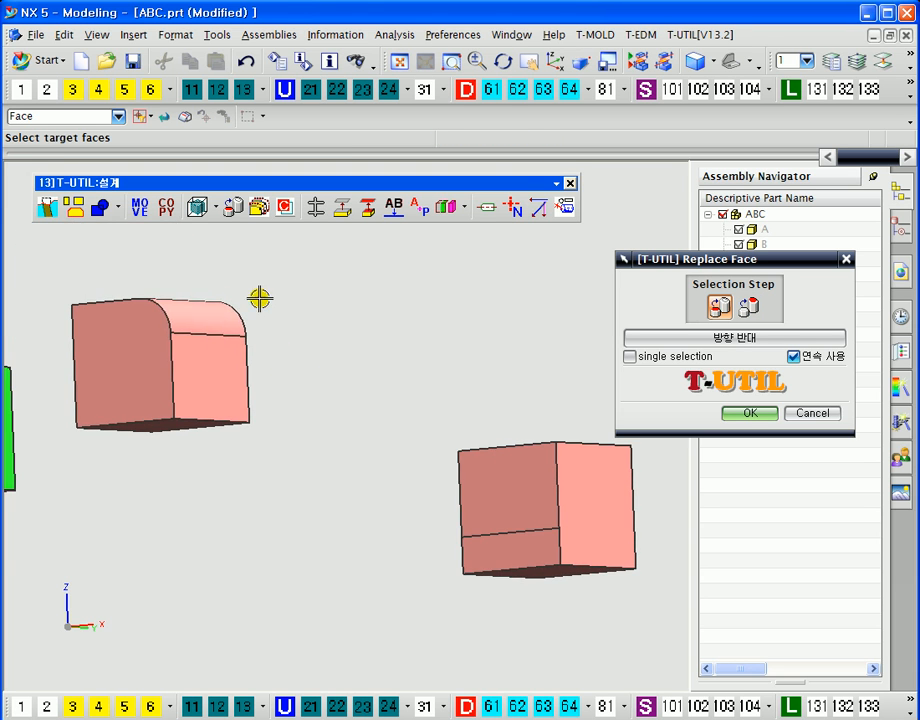
left_click(203, 312)
middle_click(308, 312)
left_click(222, 366)
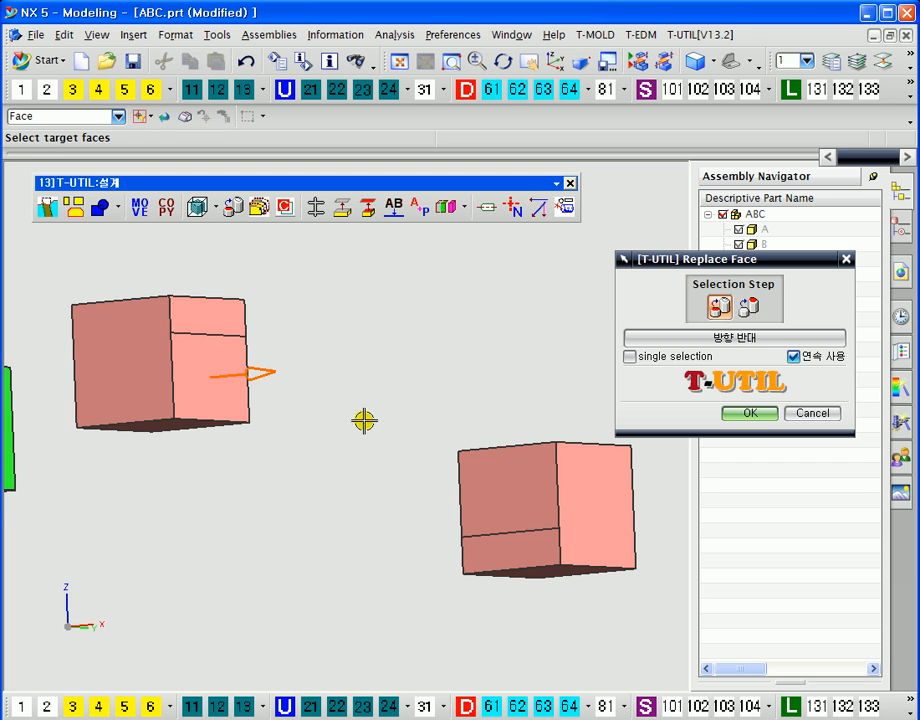
scroll(312, 447, "down", 2)
middle_click_drag(362, 407, 371, 421)
middle_click_drag(398, 354, 348, 430, "shift")
left_click(808, 413)
middle_click_drag(602, 275, 519, 316, "shift")
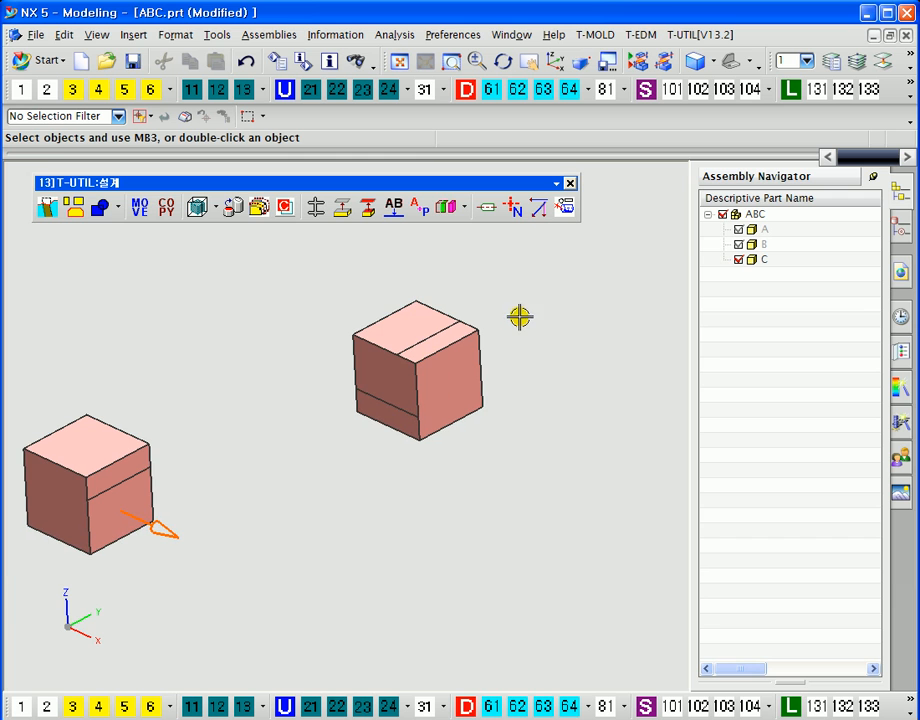
Step: Use T-UTIL Offset Face with a value of 5 and live update to extend the copied block's right end face outward
left_click(260, 208)
left_click_drag(697, 263, 589, 228)
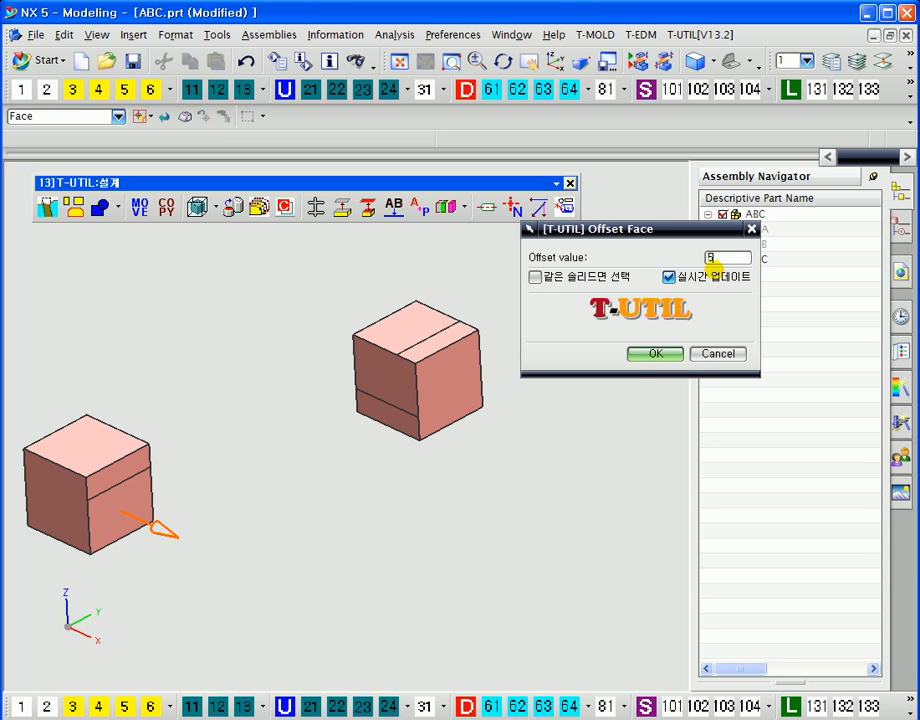
left_click_drag(658, 233, 654, 222)
middle_click_drag(593, 416, 555, 421, "shift")
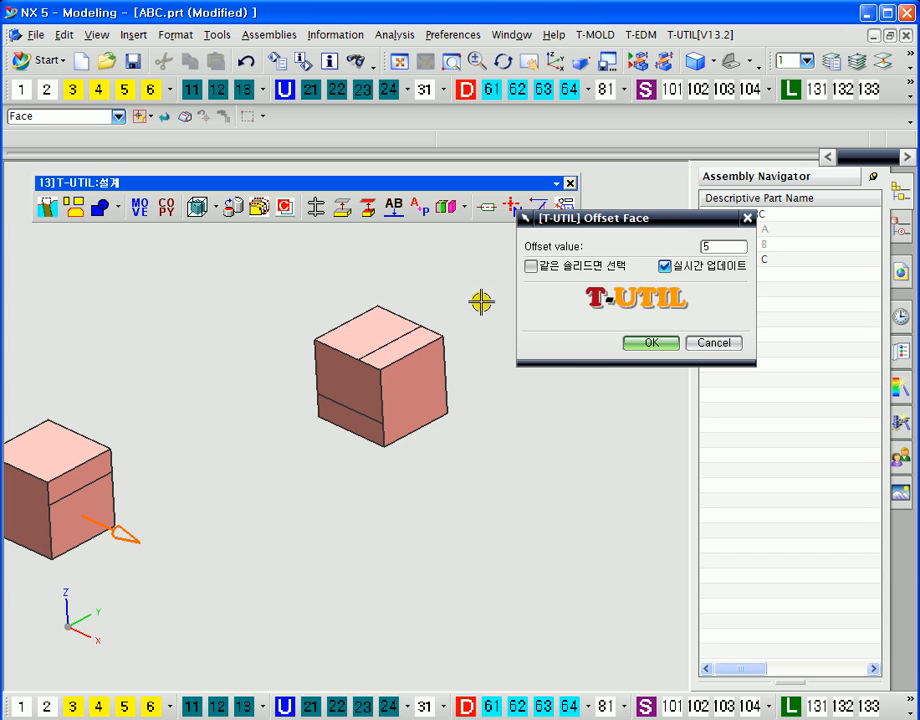
double_click(692, 247)
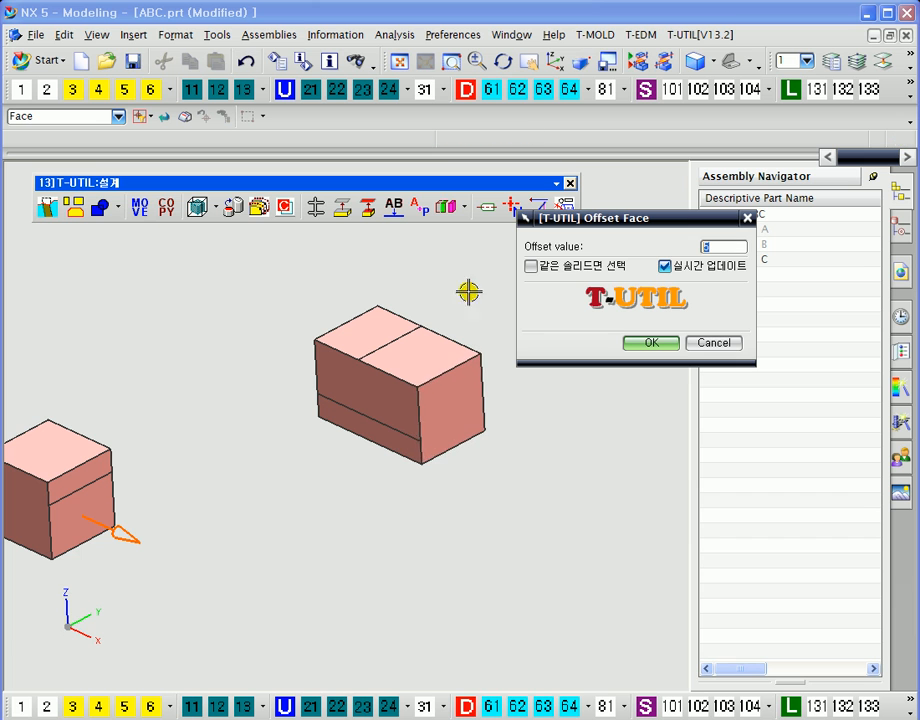
left_click(713, 342)
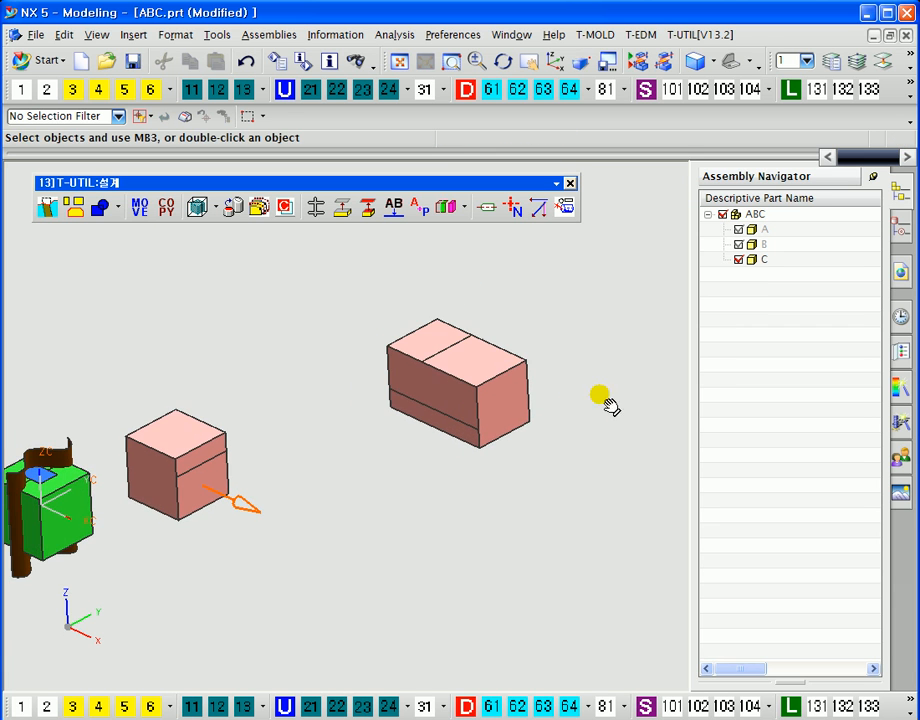
Step: Open T-UTIL Copy and Blank and review the available selection types, keeping Solid Body
left_click(288, 210)
middle_click_drag(445, 278, 349, 297, "shift")
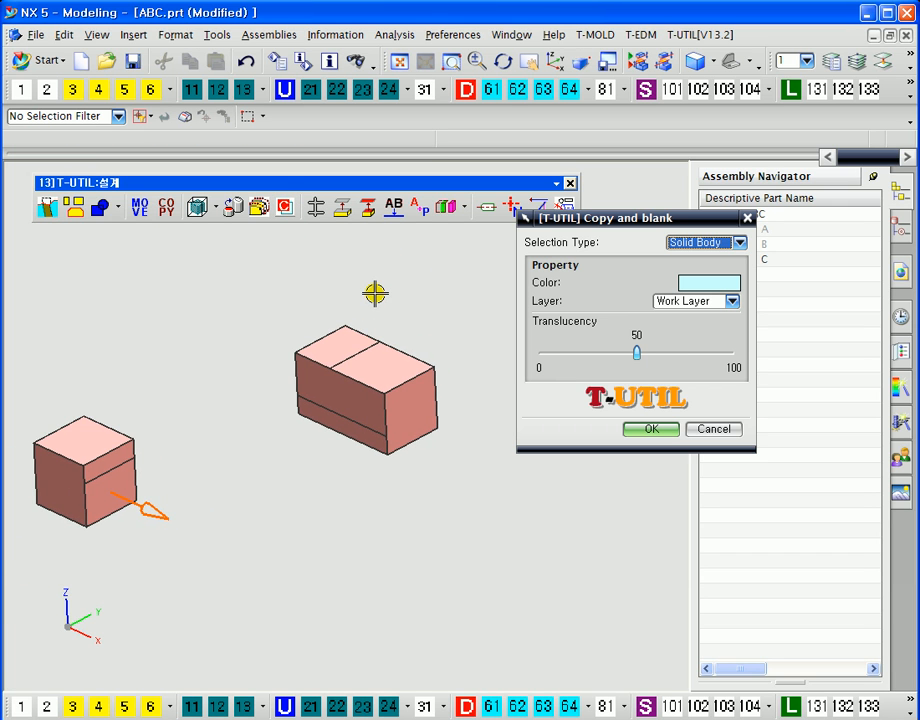
left_click_drag(603, 233, 568, 236)
left_click(653, 248)
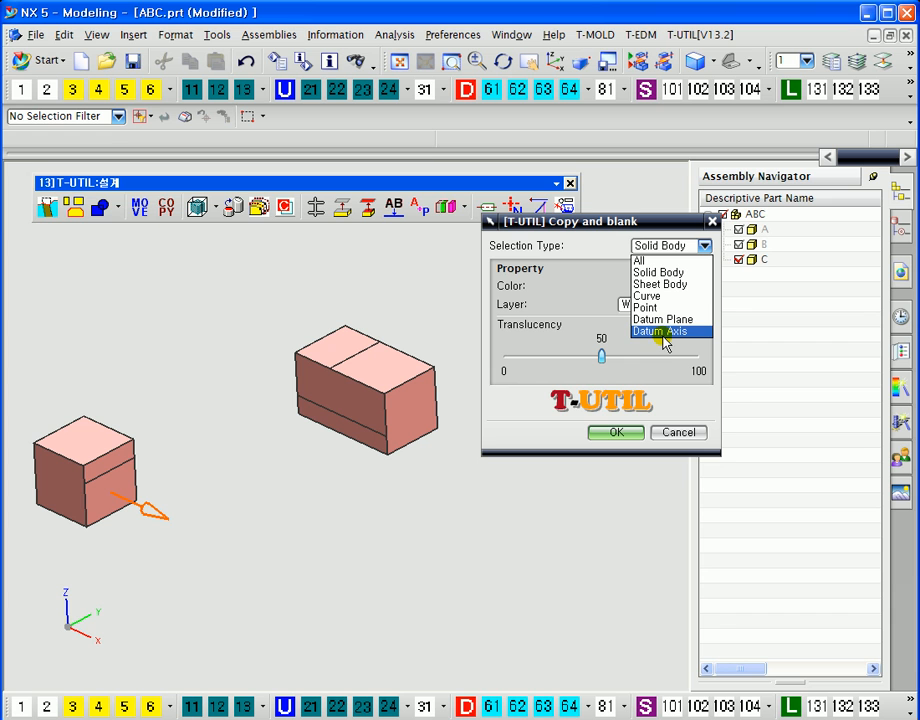
left_click(597, 232)
left_click_drag(593, 230, 621, 245)
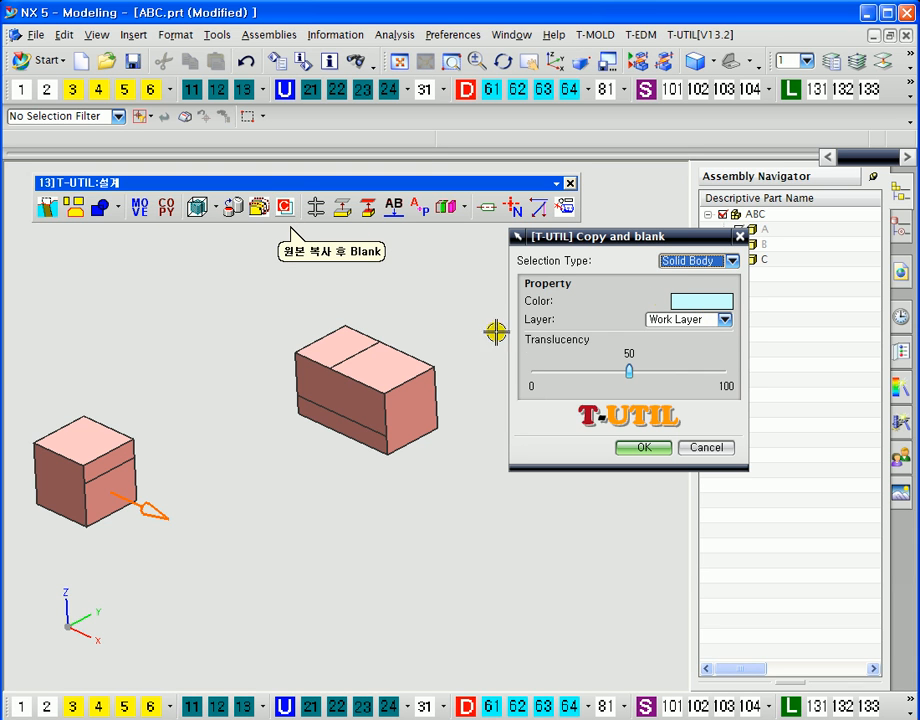
Step: Copy and blank the extended block using a salmon pink colour, the Work Layer and 50 translucency
left_click(397, 361)
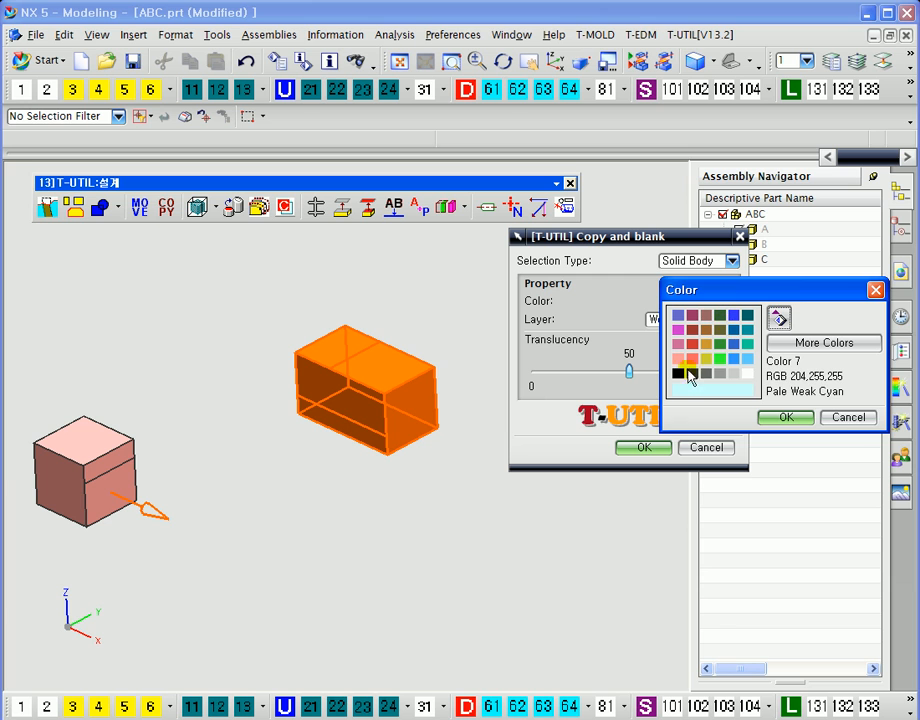
double_click(680, 364)
left_click(670, 320)
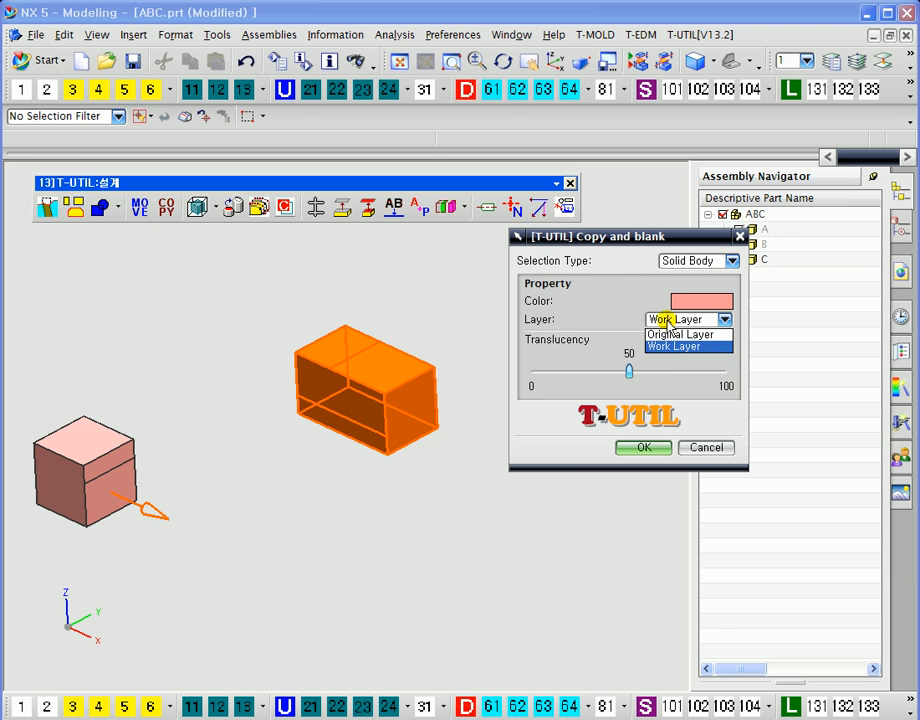
left_click(676, 346)
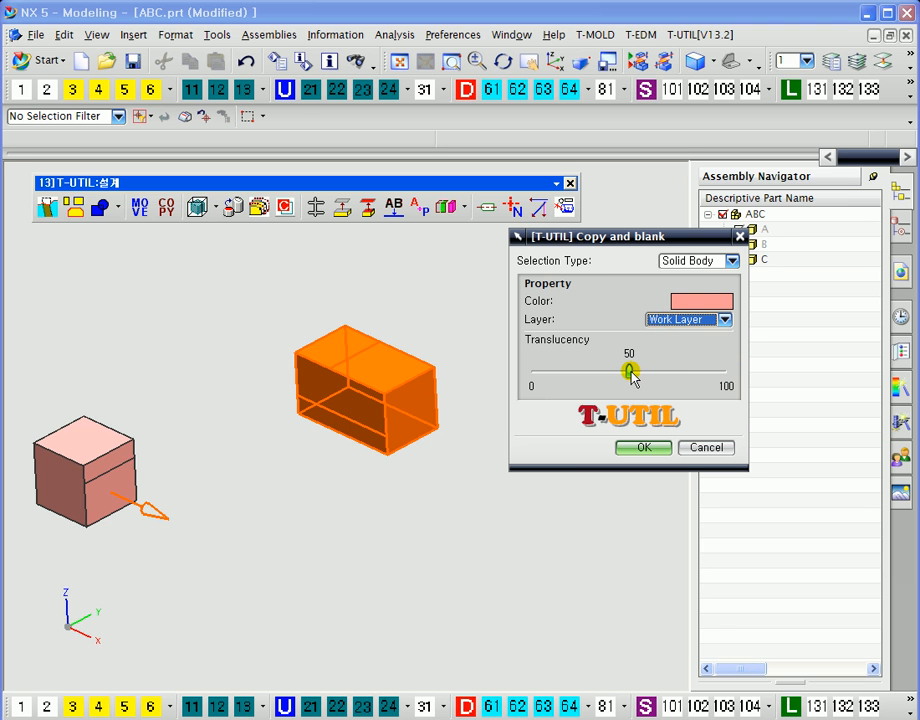
left_click(645, 448)
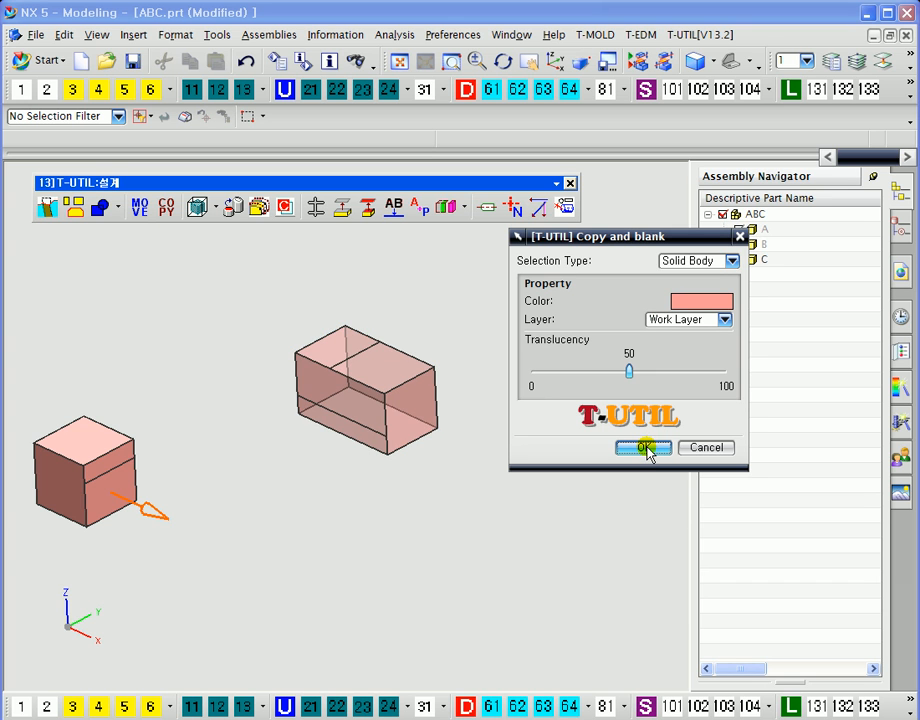
mouse_move(421, 304)
middle_mouse_down()
mouse_move(423, 324)
mouse_move(428, 298)
middle_mouse_up()
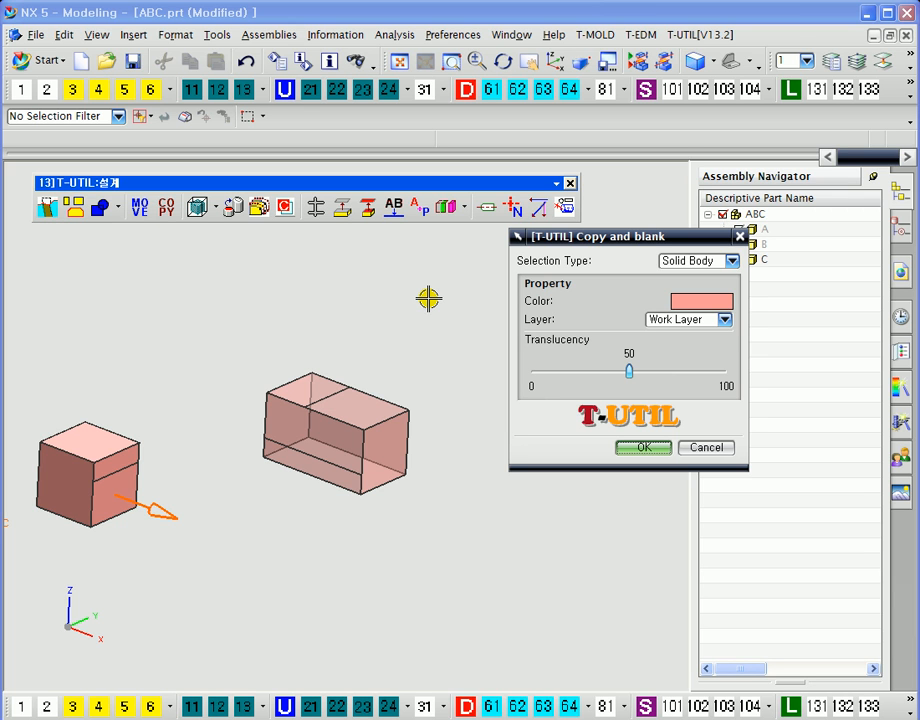
middle_click_drag(433, 345, 442, 314, "shift")
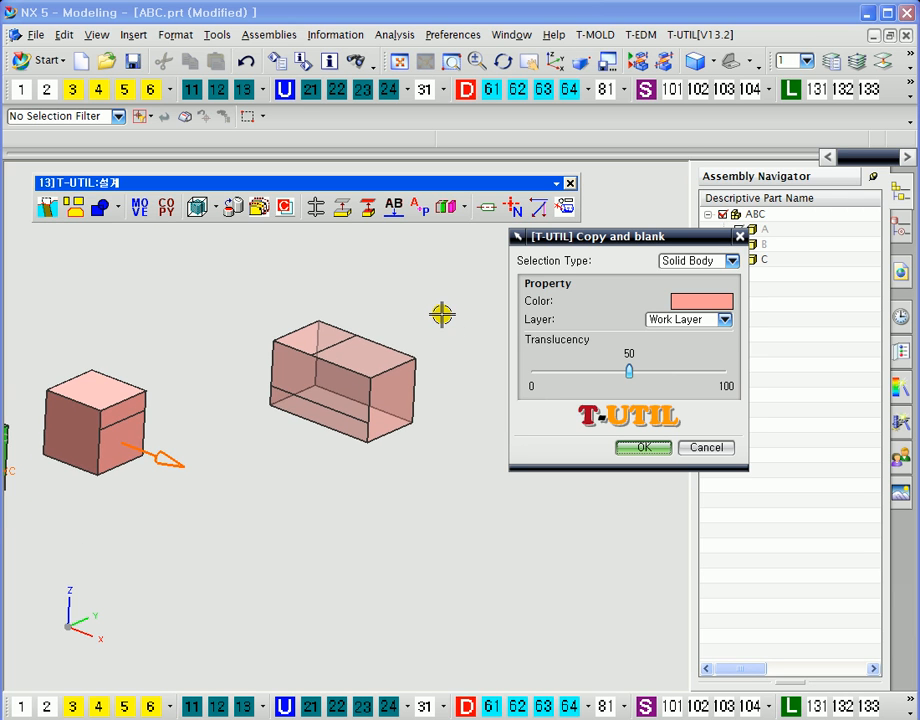
left_click(706, 447)
Step: Extract the translucent block's larger top face with Hide Original enabled, and undo this extraction and the body copy
middle_click_drag(335, 235, 390, 235, "shift")
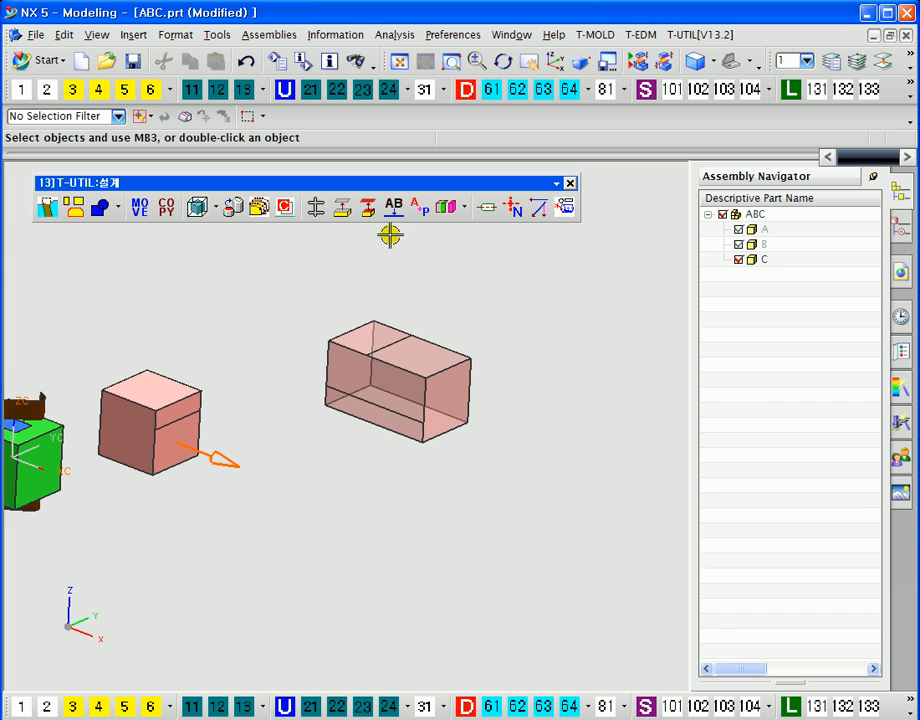
left_click(343, 208)
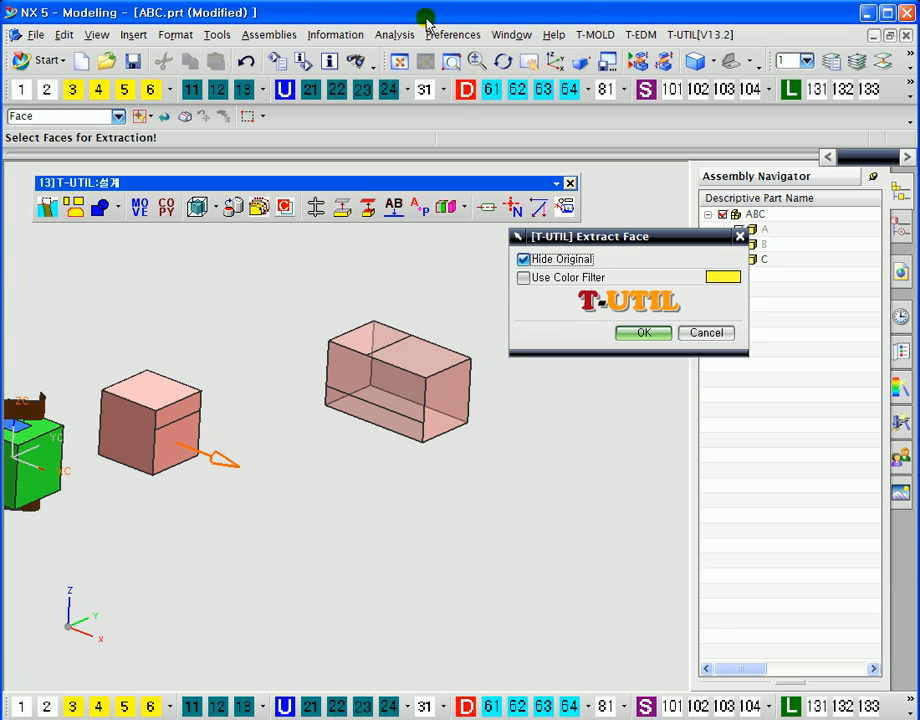
left_click_drag(562, 236, 583, 243)
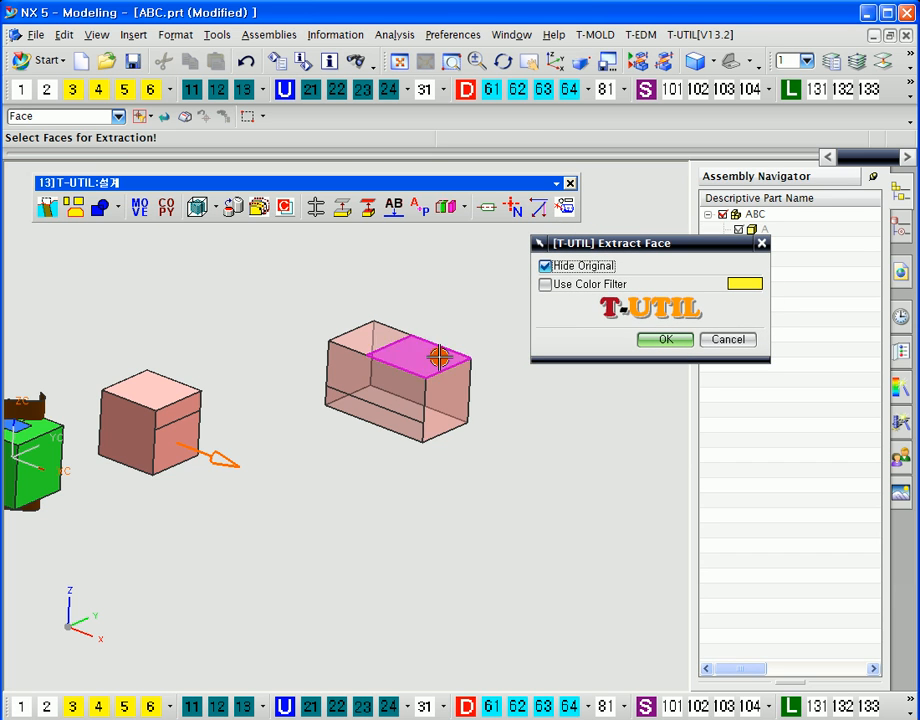
scroll(443, 393, "up", 2)
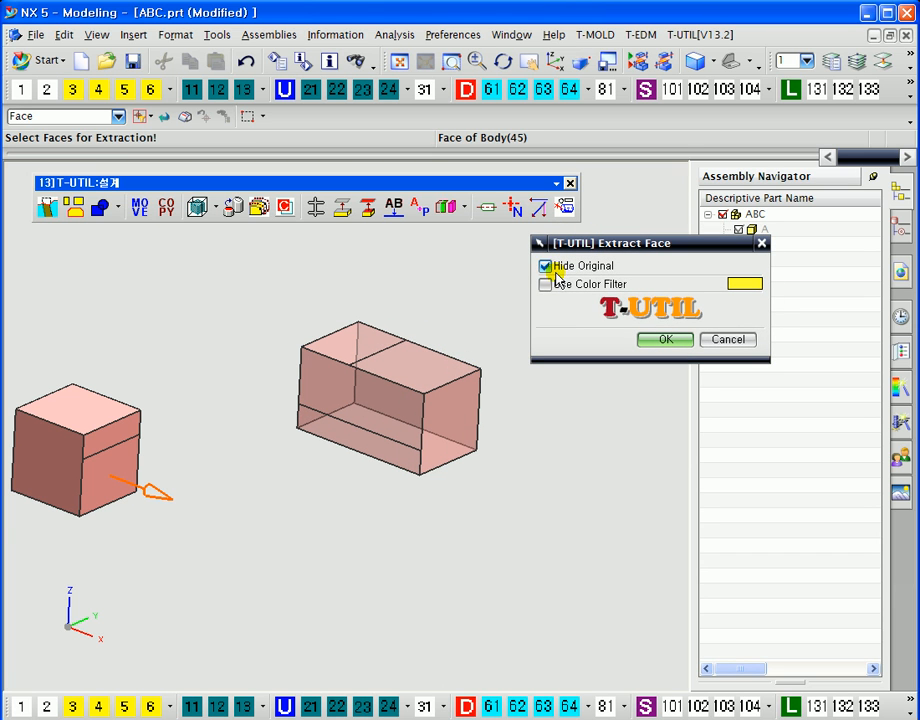
left_click(546, 268)
left_click(545, 266)
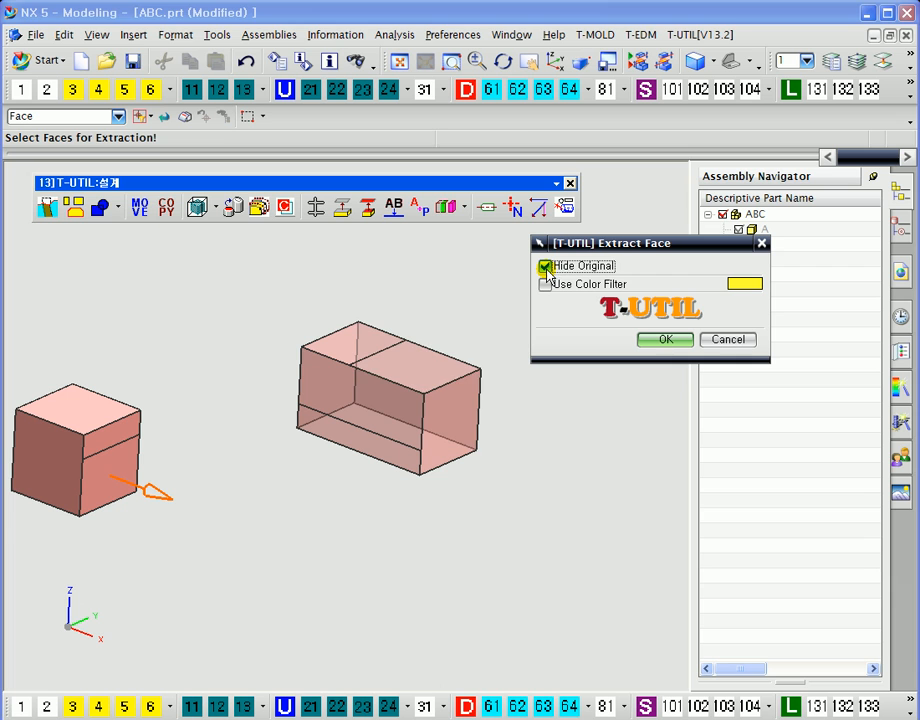
left_click(437, 370)
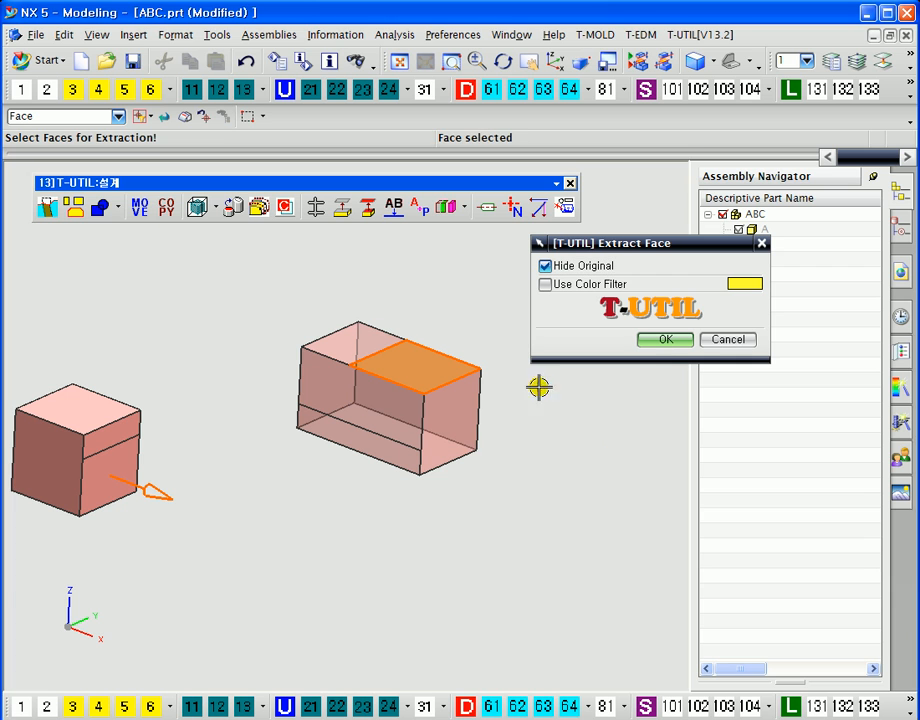
left_click(666, 341)
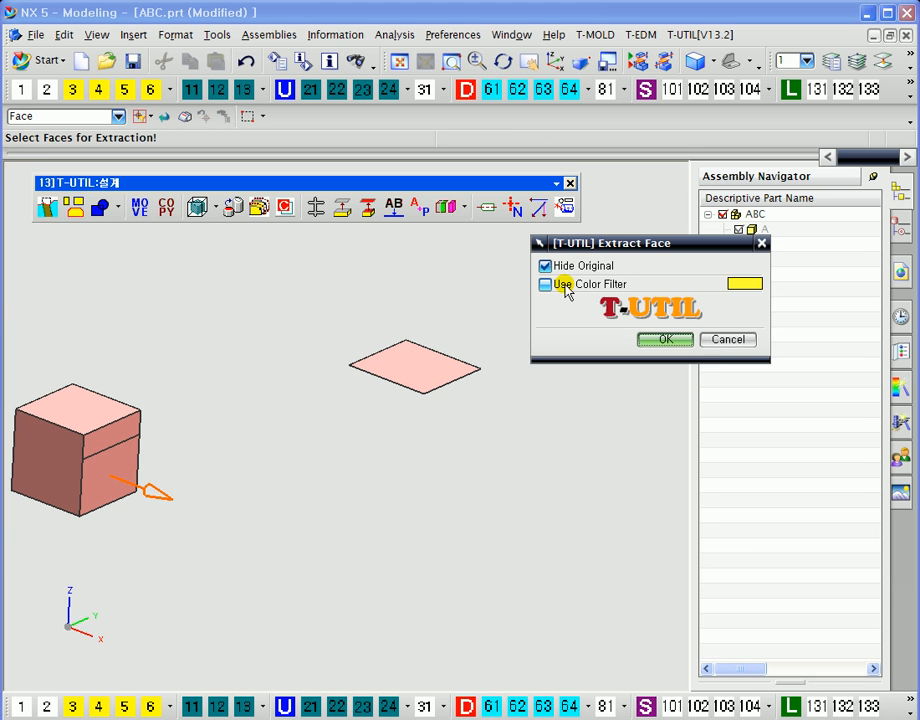
left_click(726, 340)
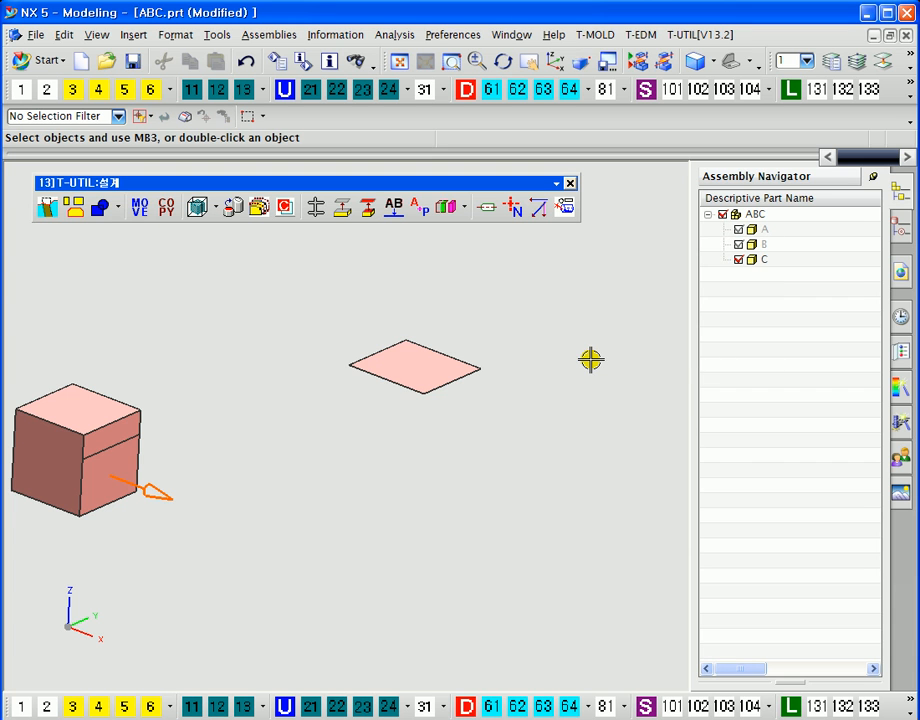
key("F5")
scroll(585, 349, "down", 3)
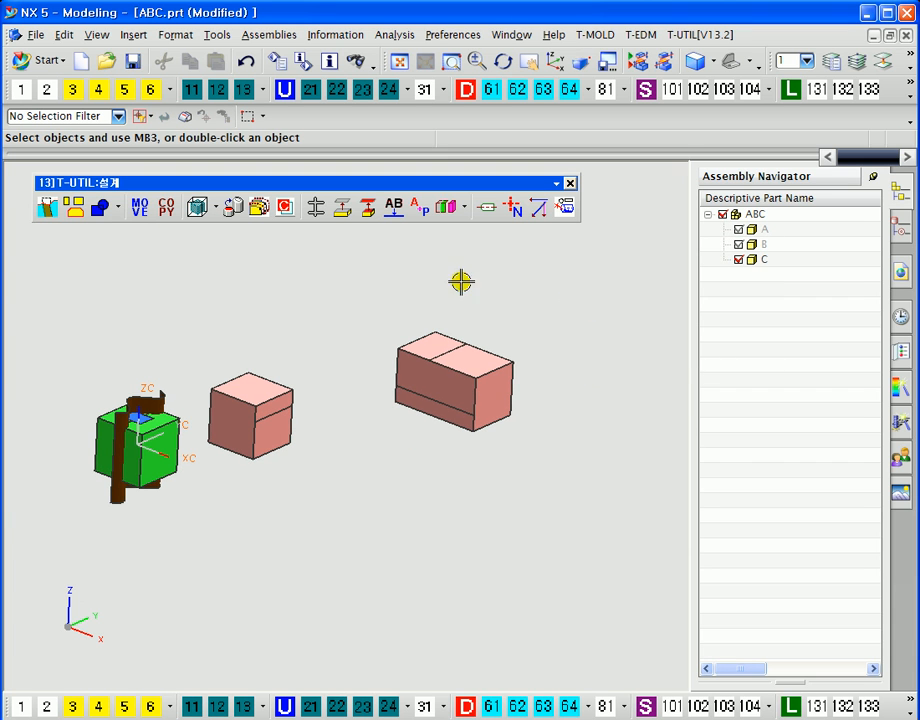
Step: Start T-UTIL Extract Face again and set its filter colour by inheriting the pink colour of the extended block
left_click(316, 207)
mouse_move(600, 236)
left_mouse_down()
mouse_move(590, 232)
mouse_move(595, 247)
left_mouse_up()
middle_click_drag(556, 418, 571, 416)
middle_click_drag(534, 314, 464, 375, "shift")
scroll(466, 355, "up", 2)
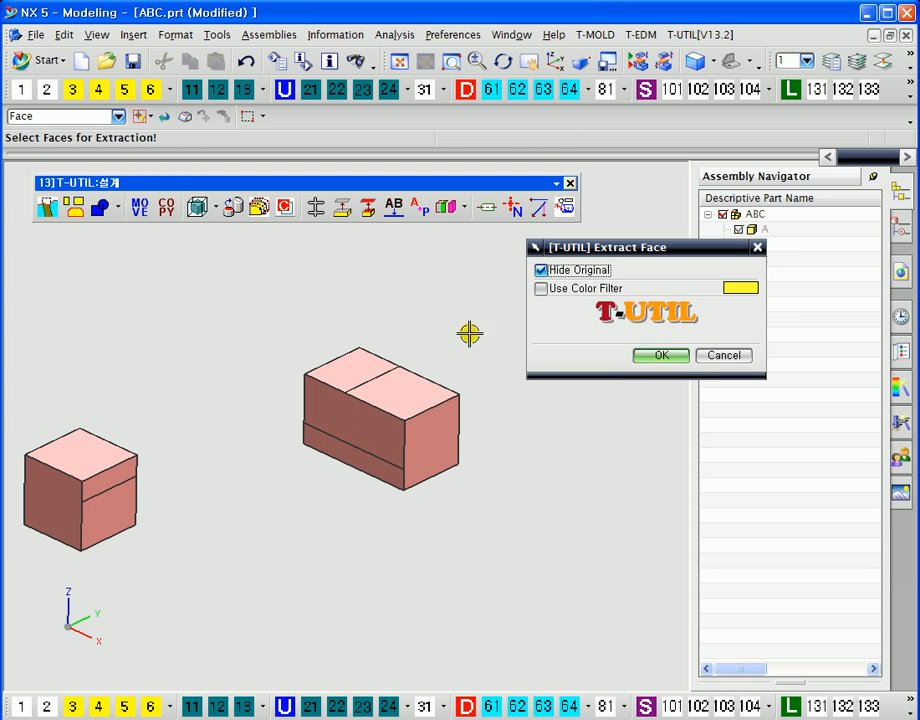
scroll(437, 318, "down", 2)
left_click(741, 288)
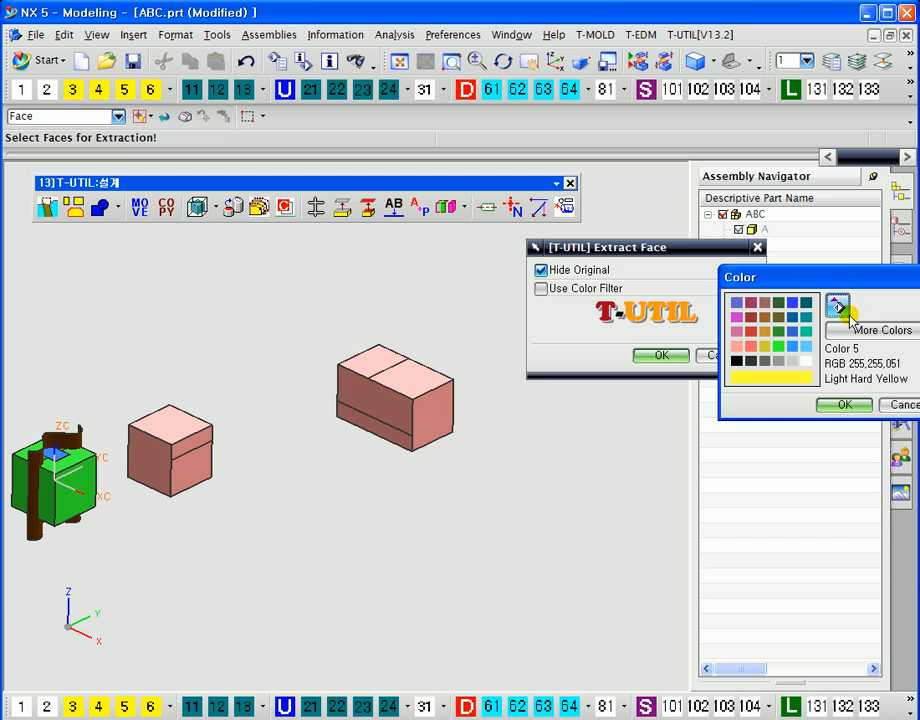
left_click(837, 305)
left_click(424, 393)
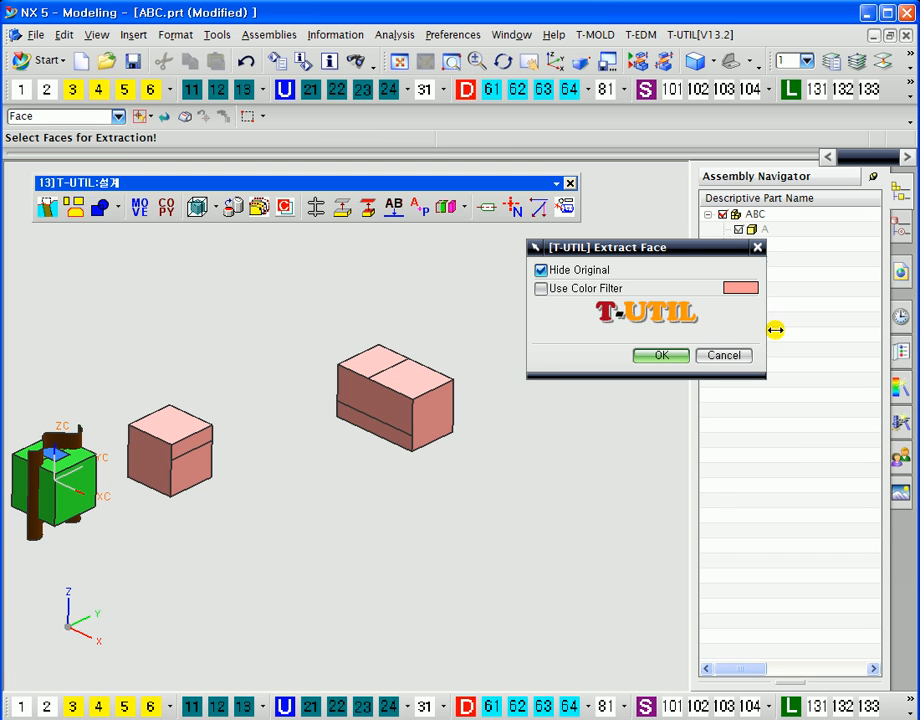
Step: Extract all faces of the two pink blocks with the color filter and Hide Original enabled, and finish Extract Face
left_click(543, 291)
middle_click_drag(424, 449, 480, 433, "shift")
left_click_drag(588, 556, 144, 272)
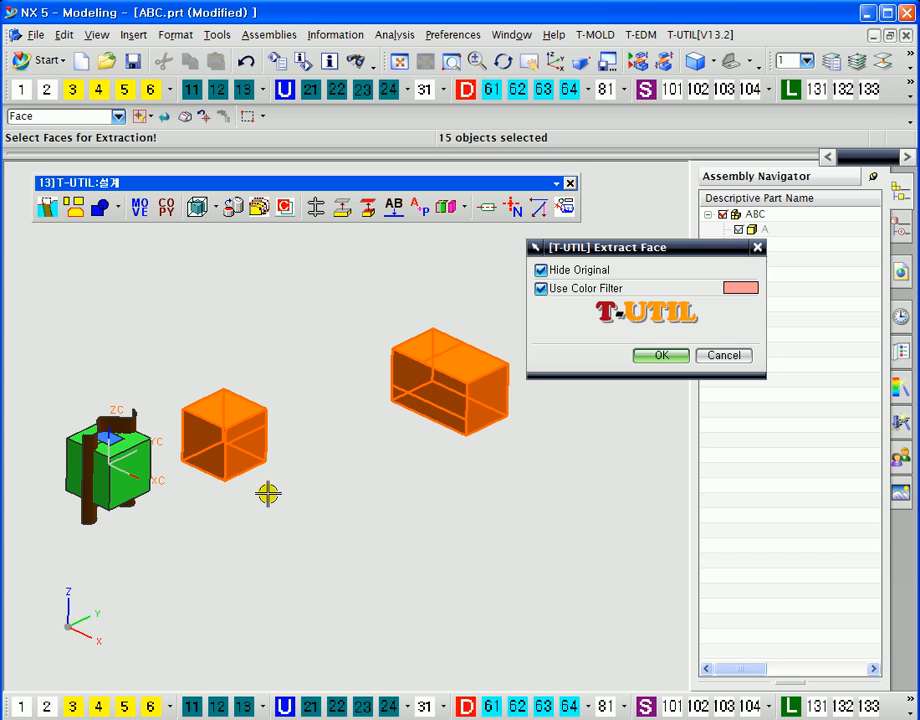
left_click(664, 355)
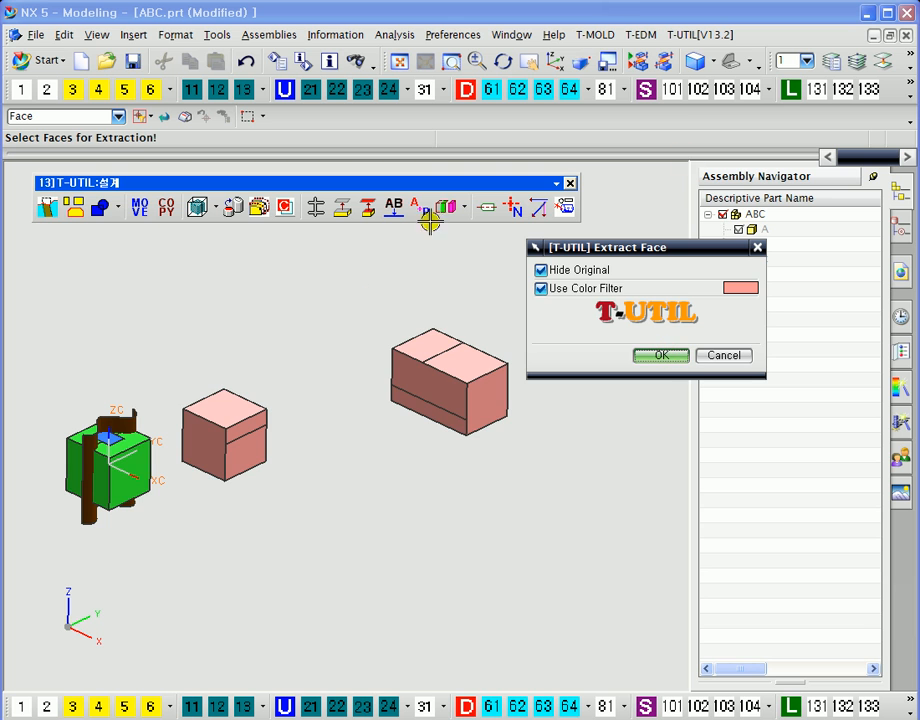
middle_click_drag(431, 253, 370, 304, "shift")
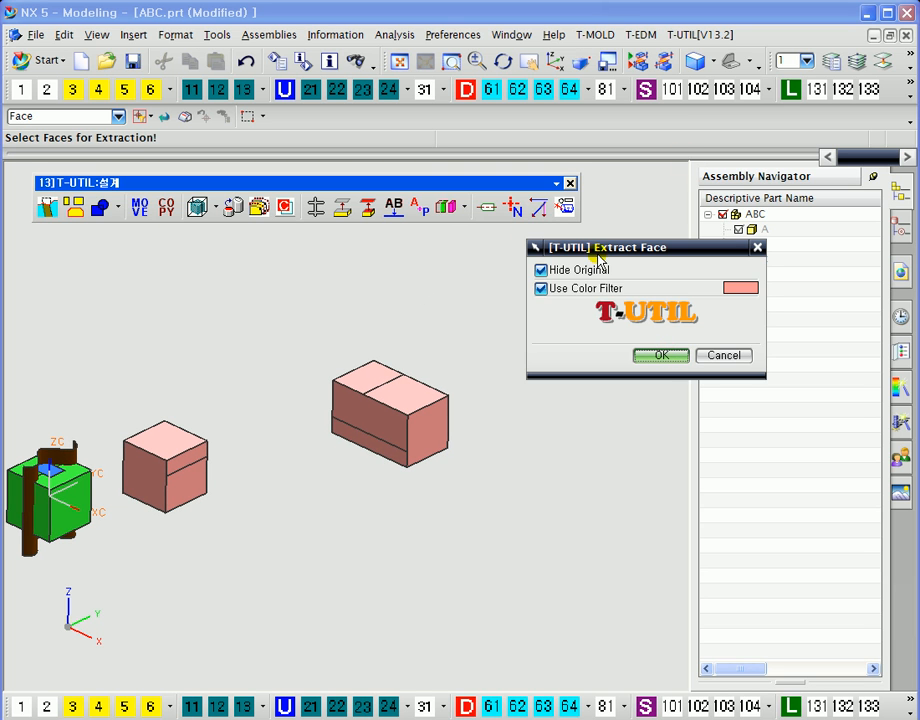
left_click_drag(594, 250, 554, 258)
left_click(690, 363)
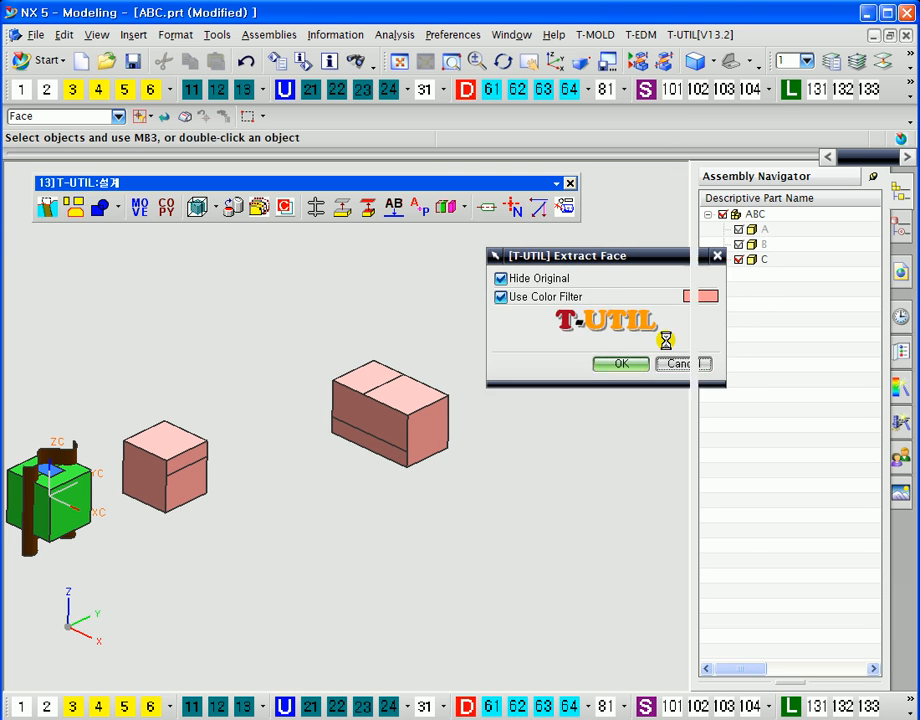
left_click(515, 213)
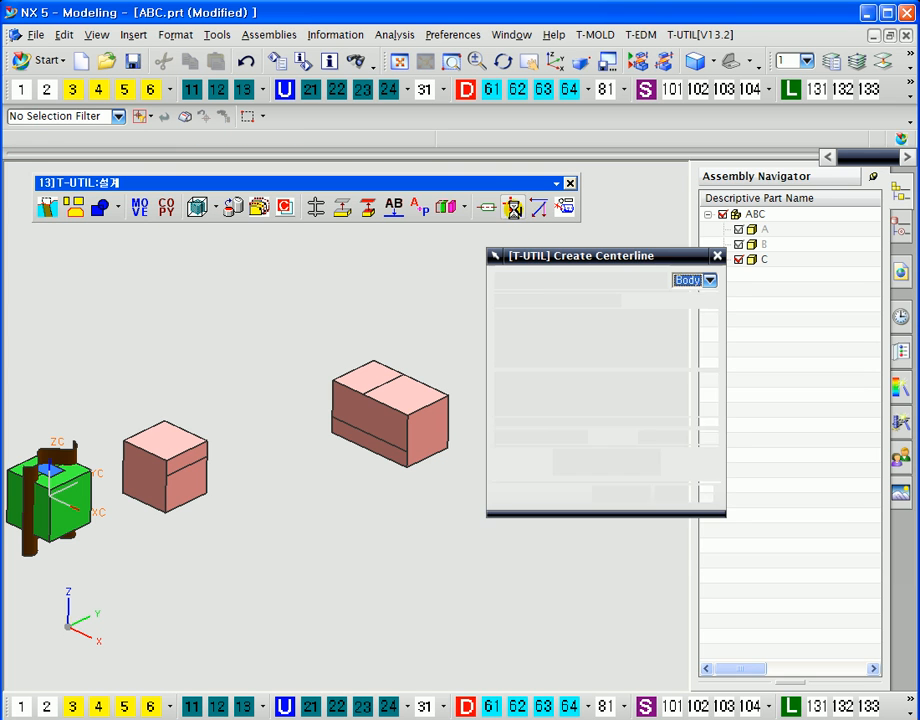
left_click_drag(631, 258, 639, 221)
middle_click_drag(163, 368, 281, 304, "shift")
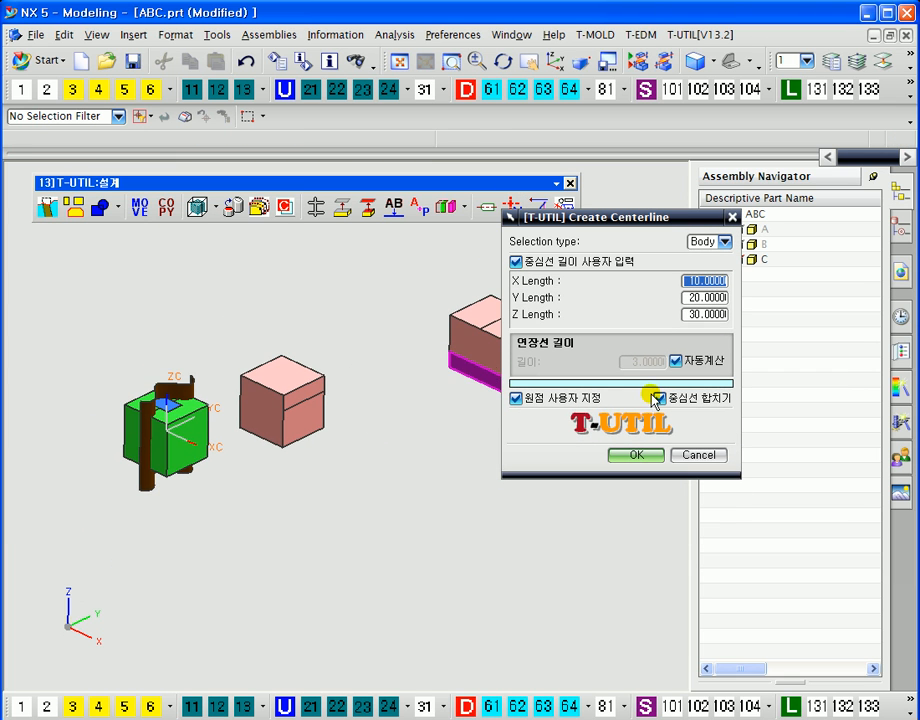
left_click(699, 455)
Step: Hide all bodies in the graphics area so only the work coordinate system remains
key("ctrl+b")
left_click_drag(575, 614, 66, 266)
middle_click(192, 341)
middle_click_drag(193, 341, 286, 392, "shift")
middle_click_drag(382, 382, 384, 232, "shift")
Step: Start T-UTIL Create Centerline with custom lengths X 10, Y 20 and Z 30, and disable automatic calculation of the 3 mm extension length
left_click(513, 215)
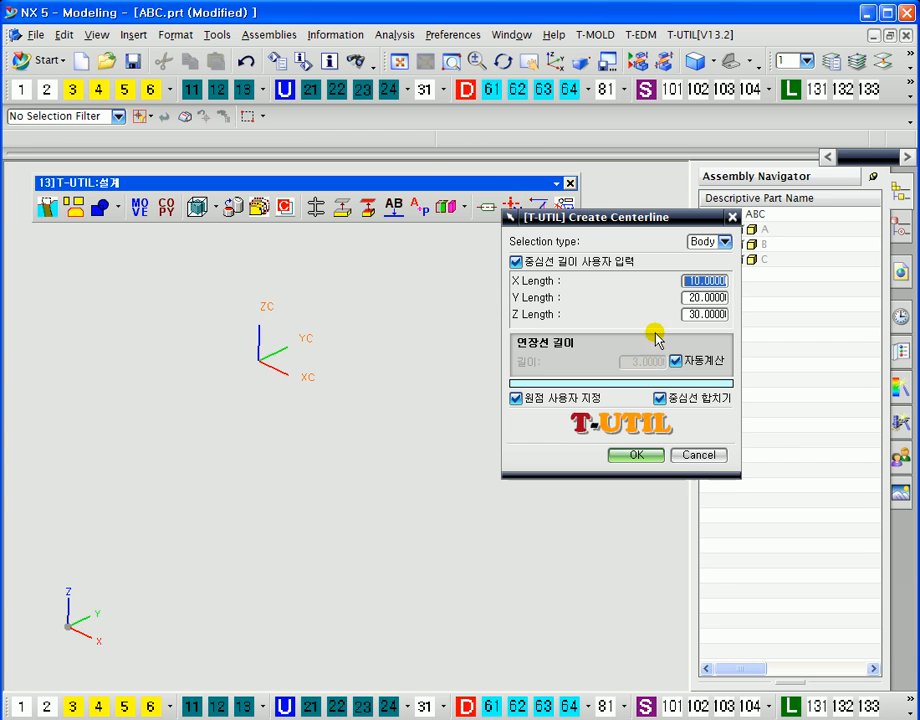
left_click_drag(637, 220, 606, 235)
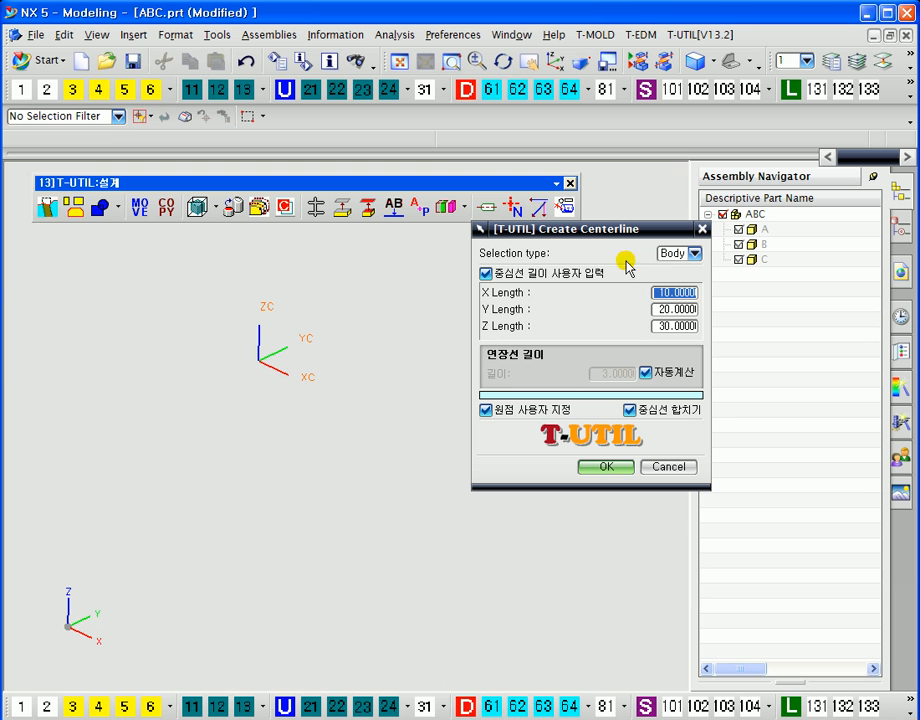
left_click(684, 255)
left_click(680, 255)
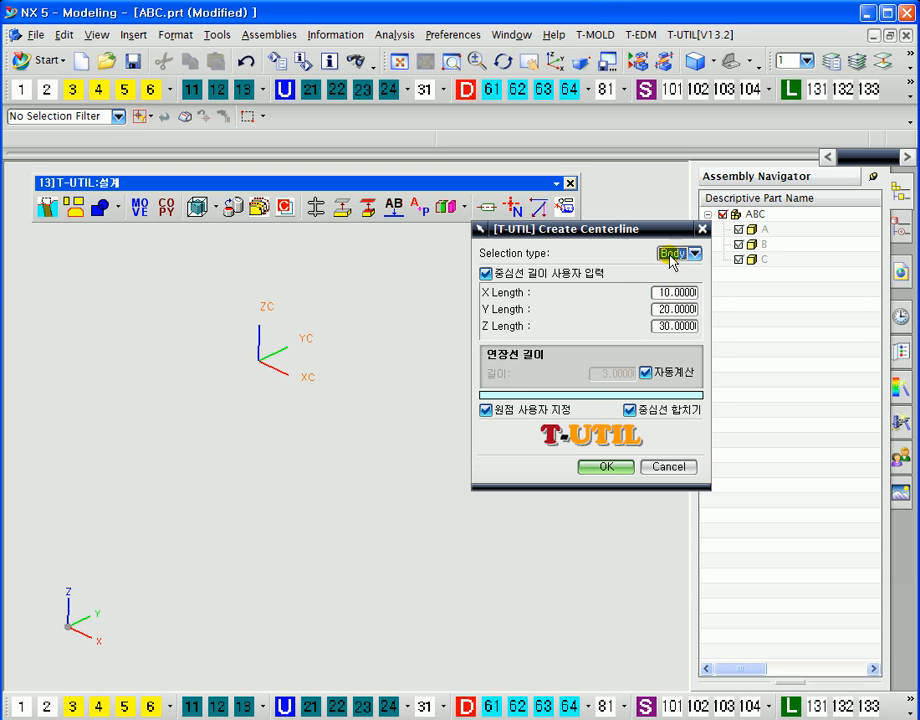
left_click_drag(660, 230, 648, 248)
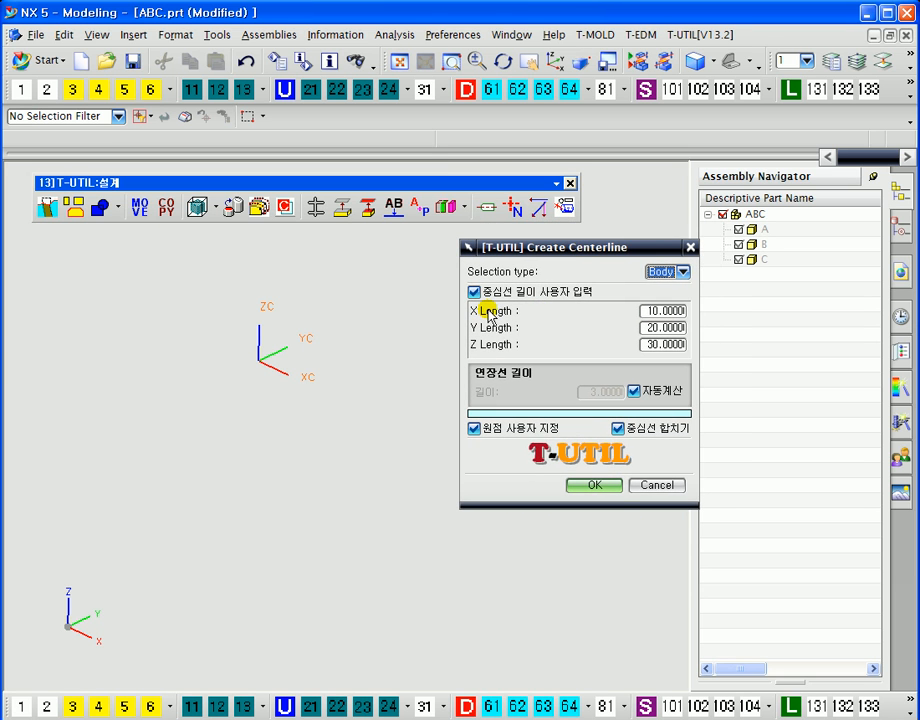
left_click(648, 328)
left_click(651, 345)
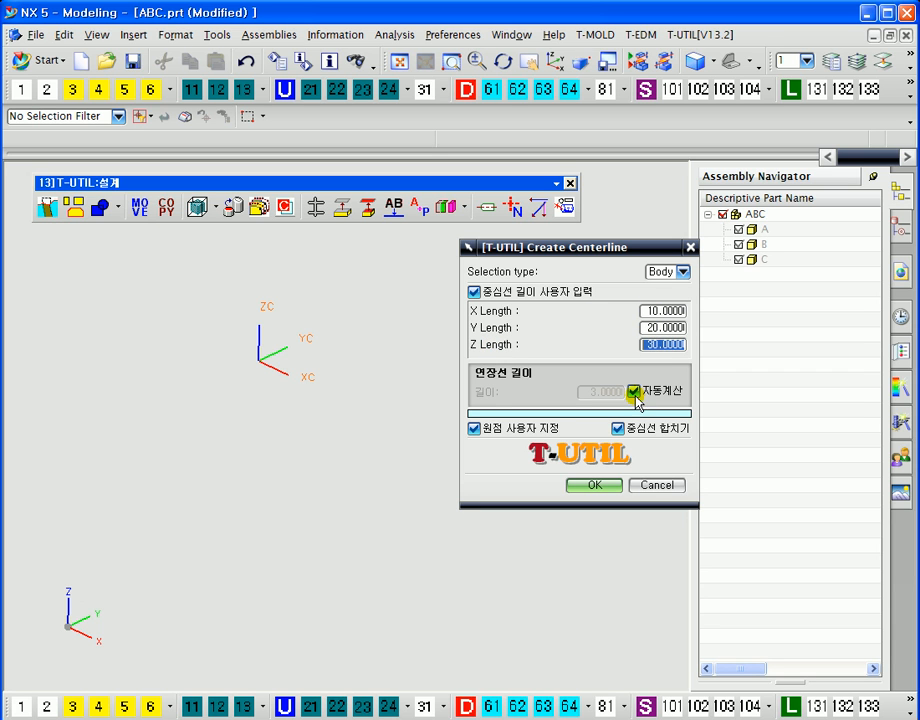
left_click(634, 391)
left_click_drag(586, 255, 576, 268)
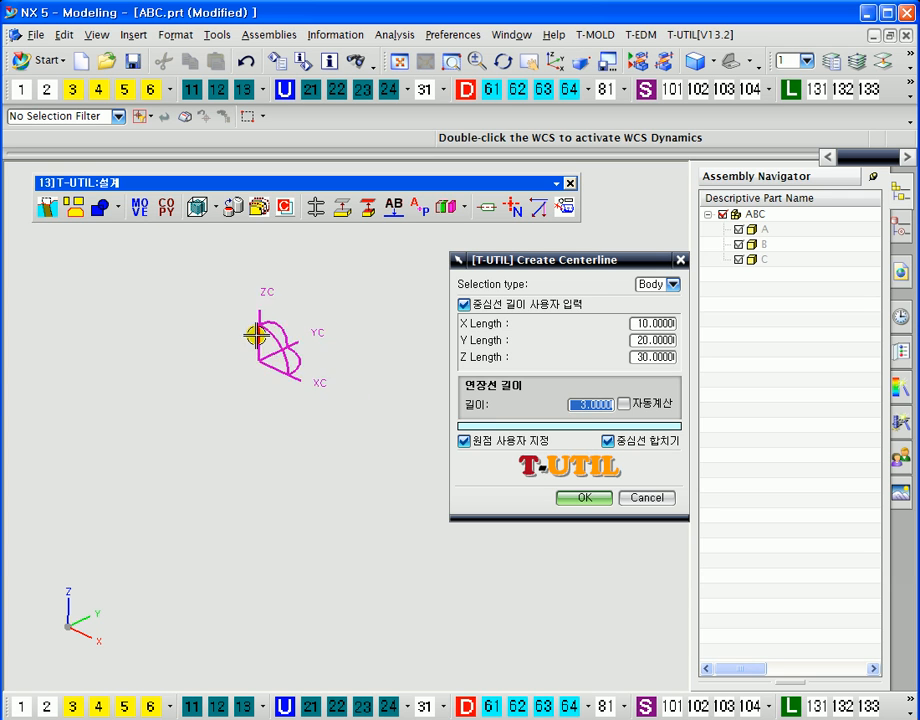
Step: Set the centerline colour to red in the Create Centerline settings
left_click_drag(257, 335, 259, 375)
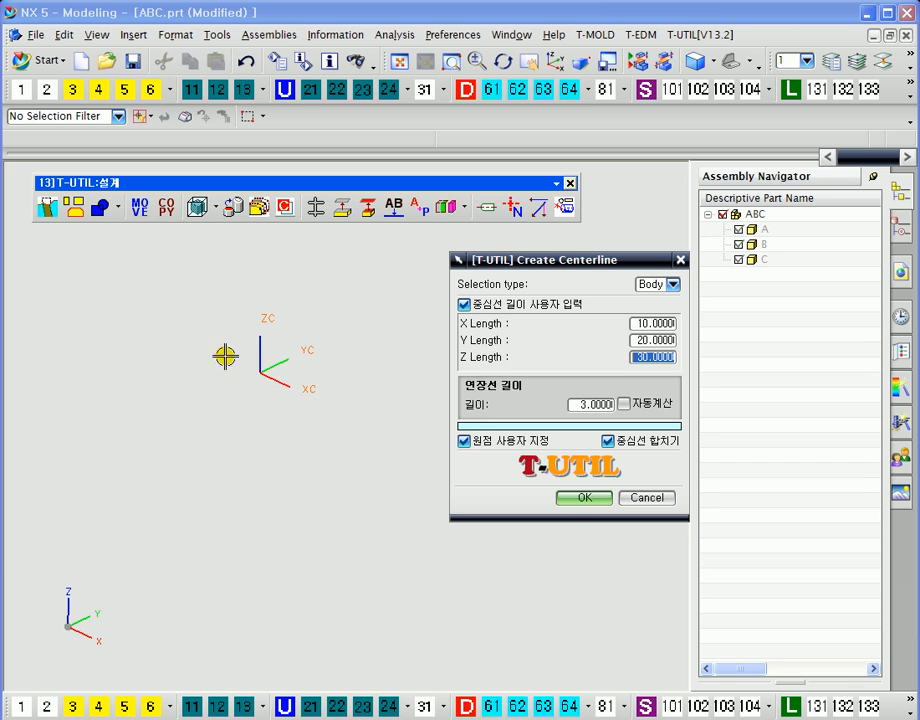
left_click(598, 427)
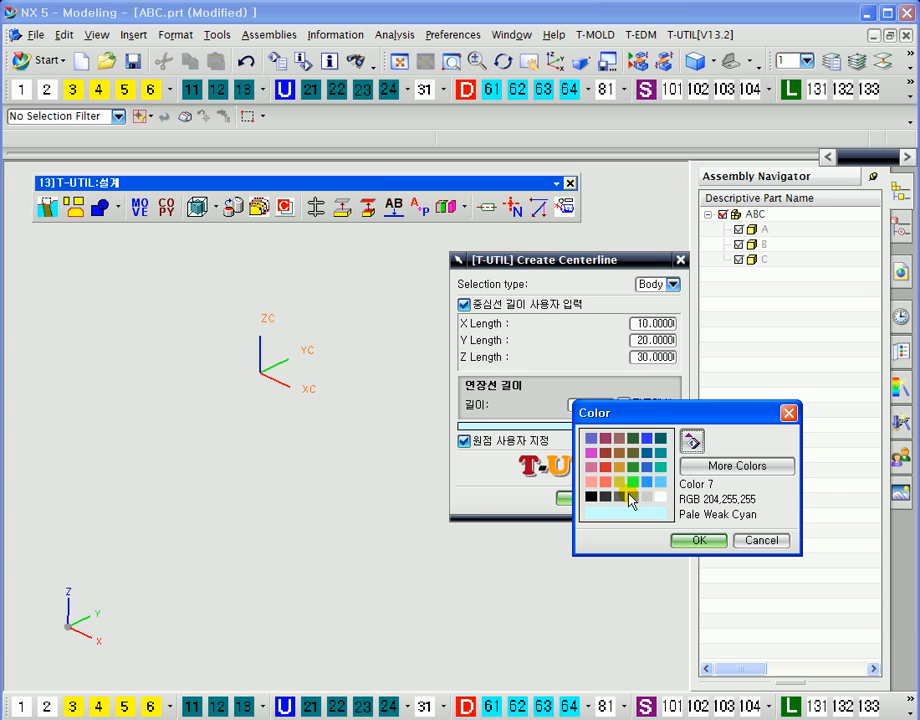
double_click(609, 469)
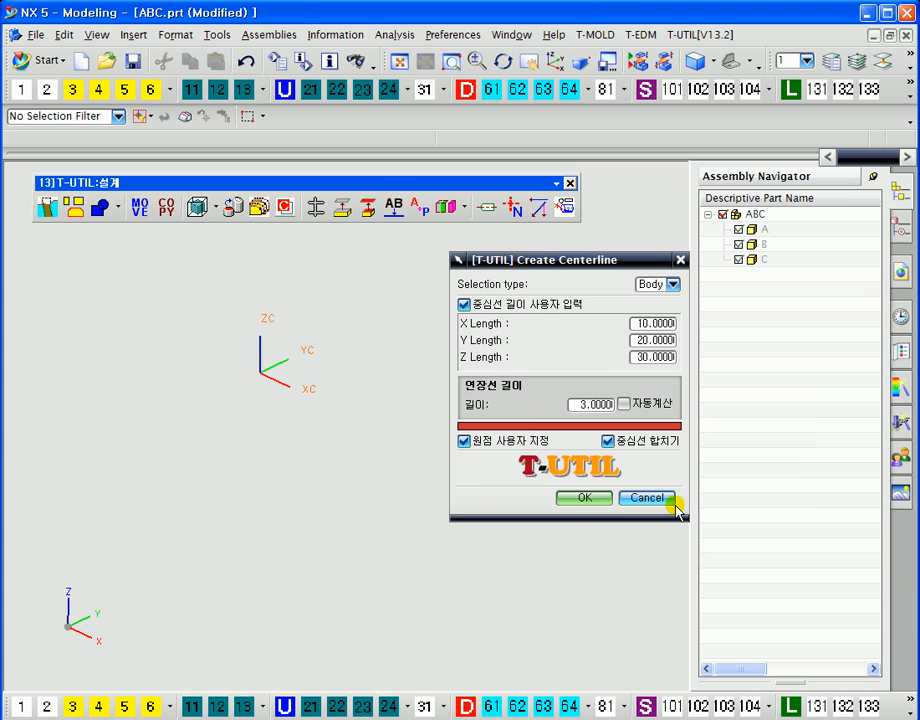
left_click_drag(578, 268, 598, 238)
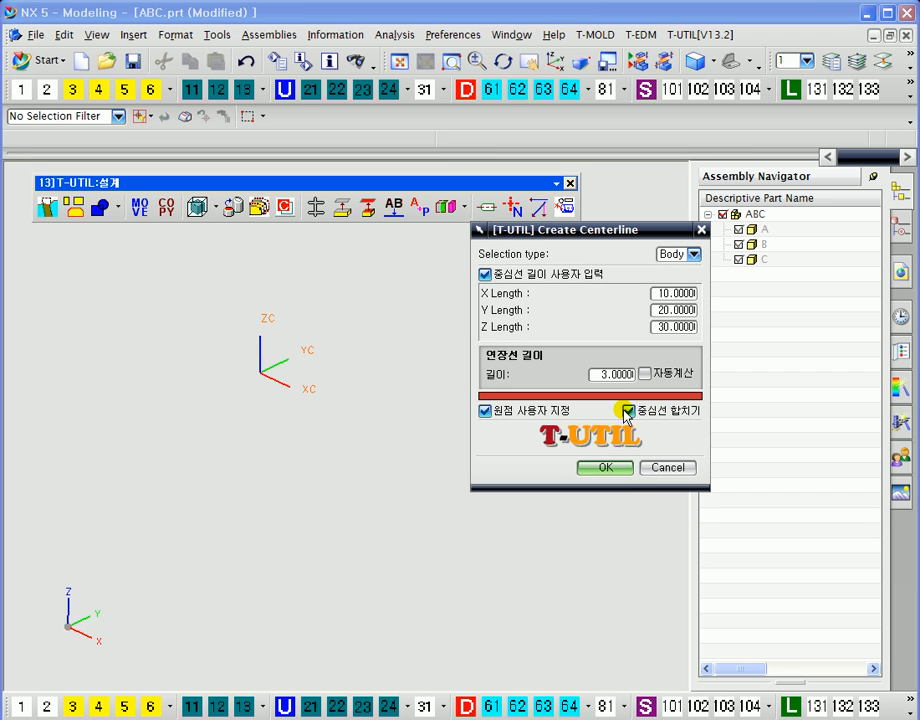
Step: Create the merged centerlines at the work coordinate system origin, XC 0, YC 0, ZC 0, and finish Create Centerline
left_click(608, 467)
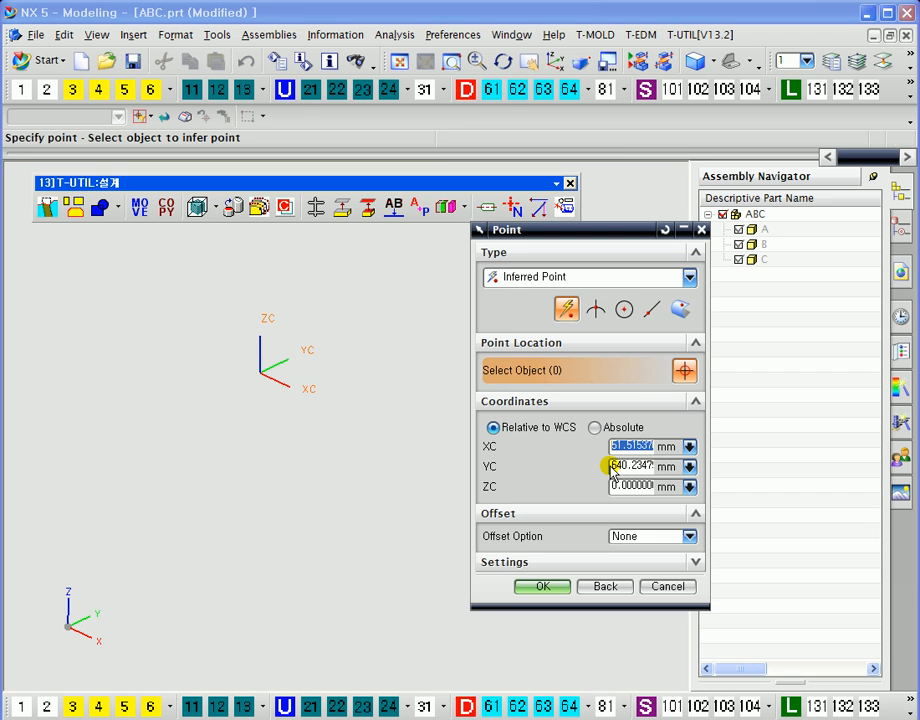
left_click(666, 231)
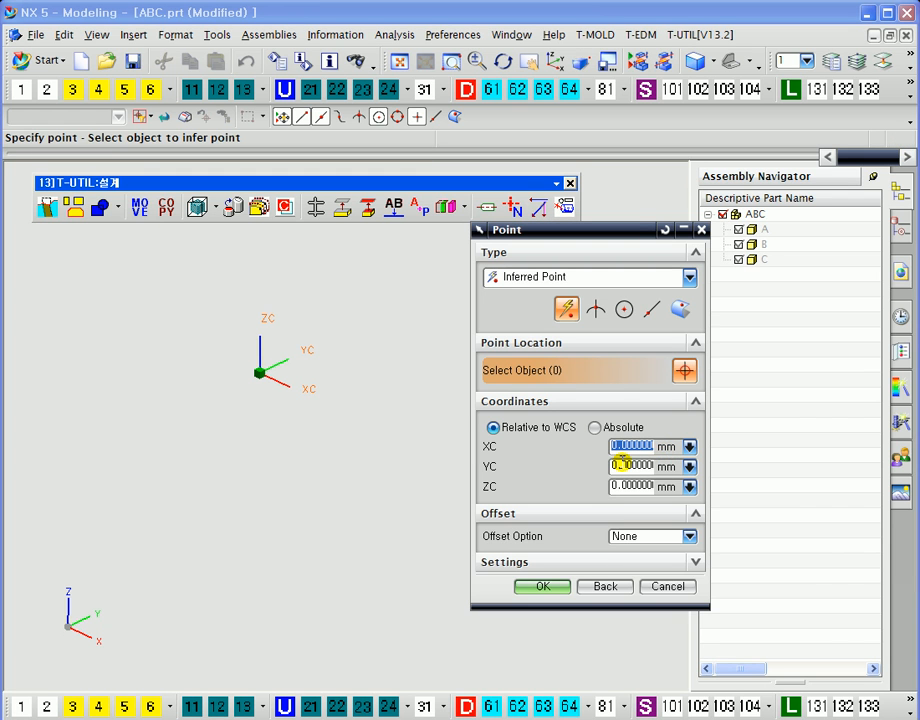
left_click(540, 586)
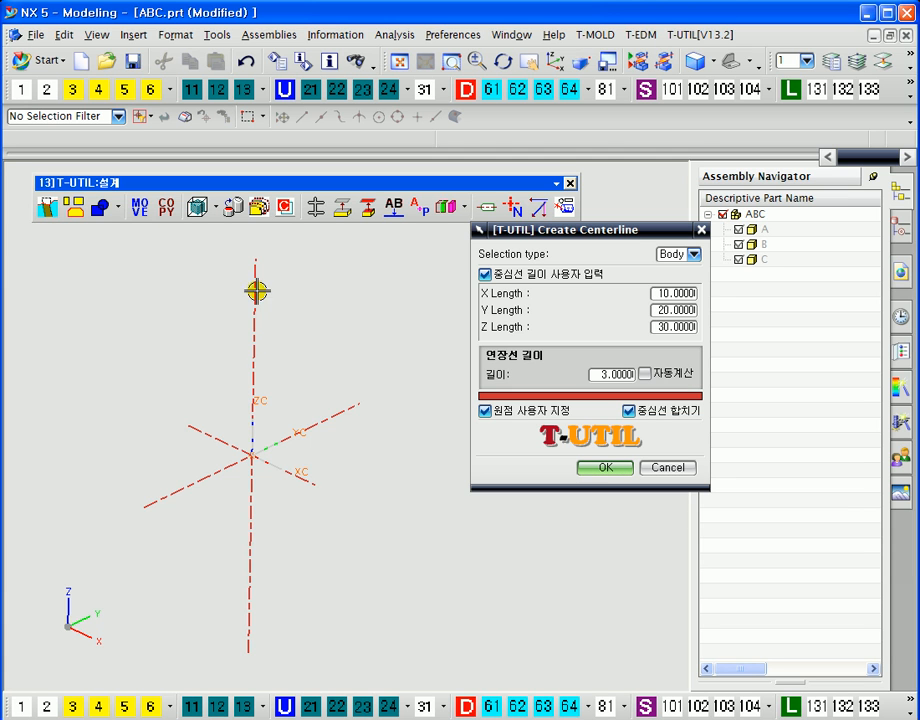
scroll(287, 511, "down", 3)
middle_click_drag(351, 458, 364, 417, "shift")
left_click(667, 468)
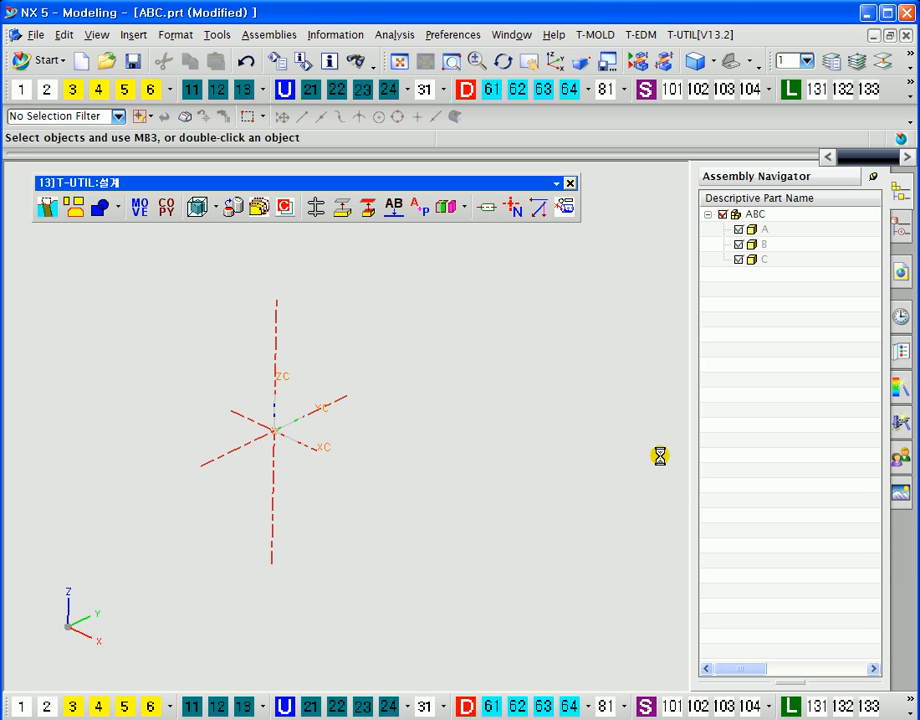